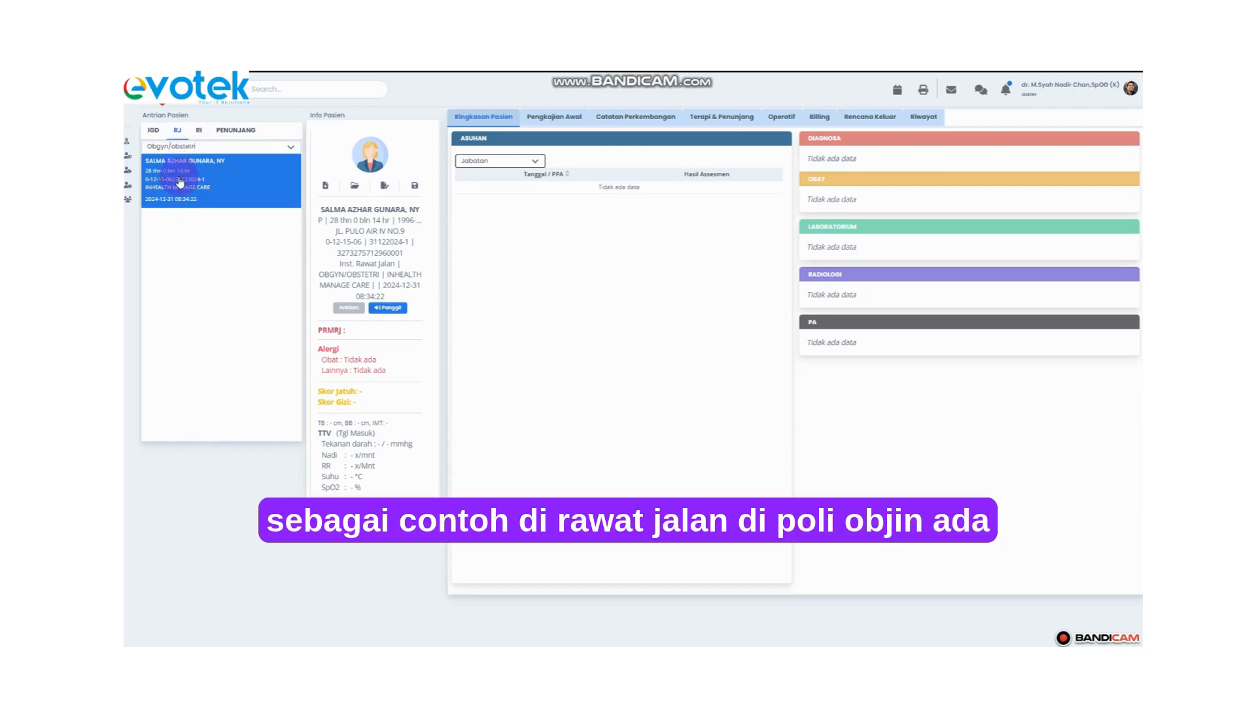
# Step: Open the waiting Obgyn/Obstetri outpatient's record and bring up the Pengkajian Awal medical assessment form
pyautogui.click(224, 184)
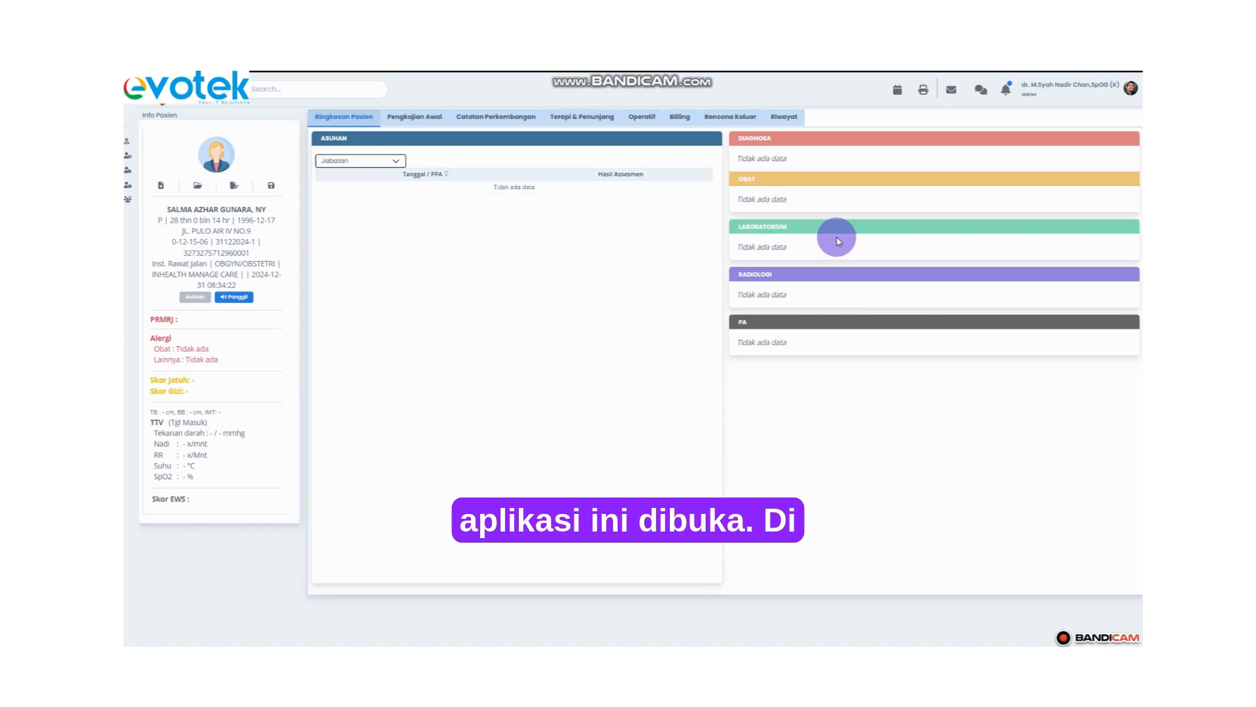
pyautogui.click(417, 117)
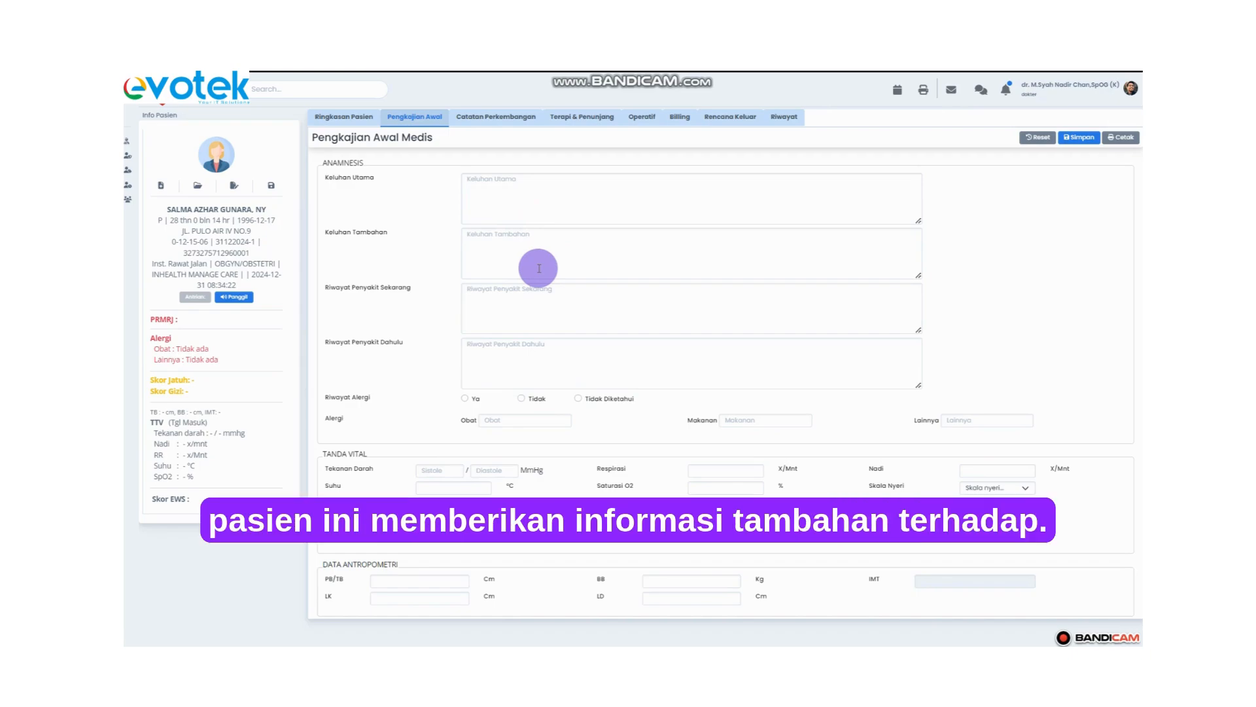
# Step: Review the anamnesis, vital sign and physical examination fields, and show the full form under Pemeriksaan Fisik Khusus
pyautogui.scroll(-2, 538, 268)
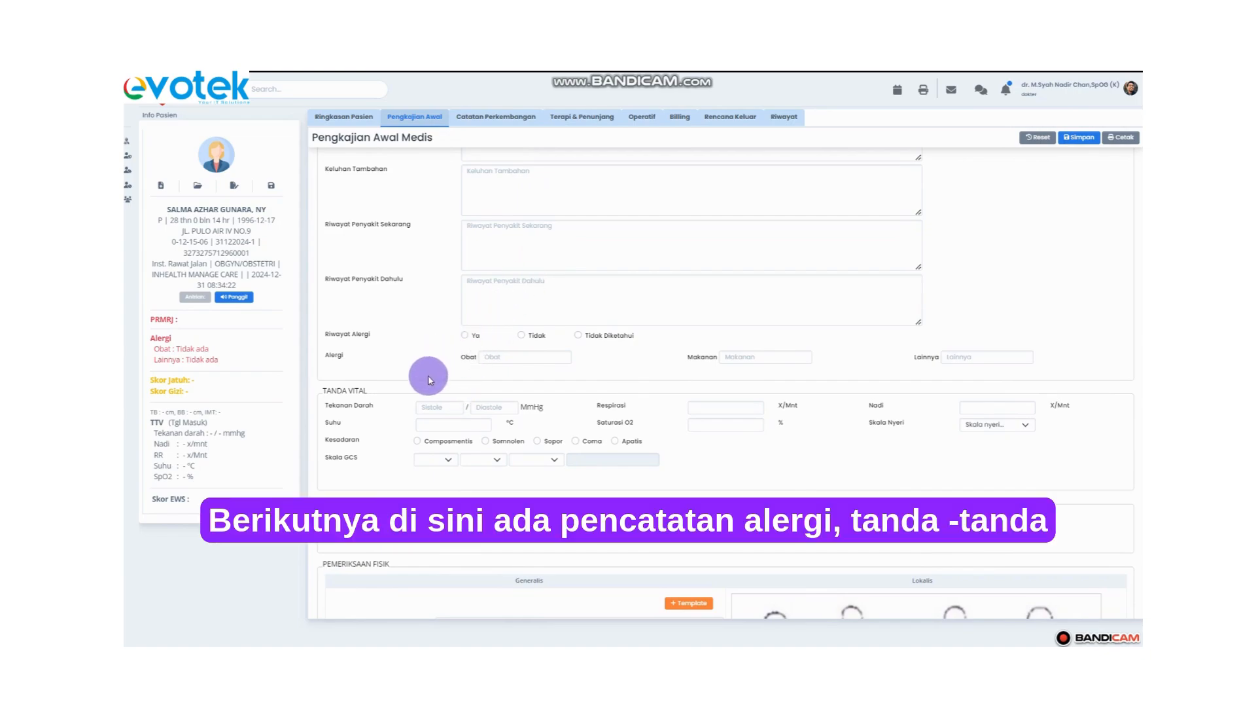
pyautogui.scroll(-1, 435, 419)
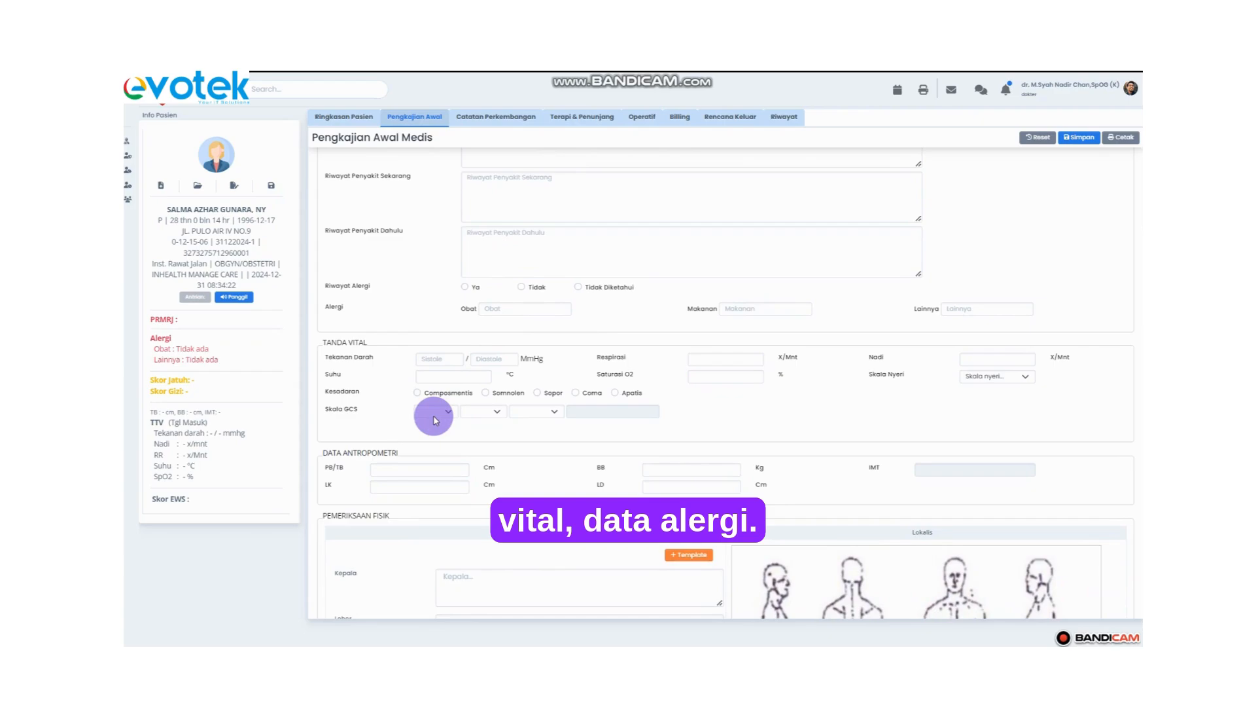
pyautogui.scroll(-3, 435, 420)
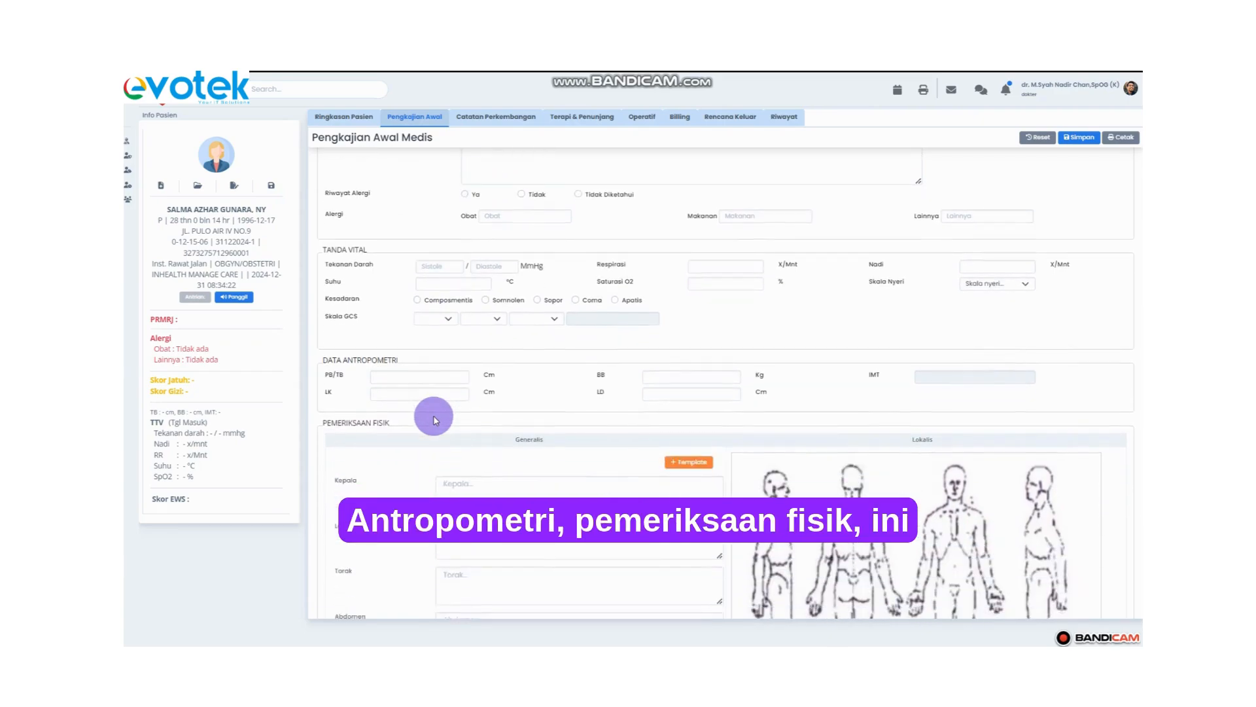
pyautogui.scroll(-3, 435, 419)
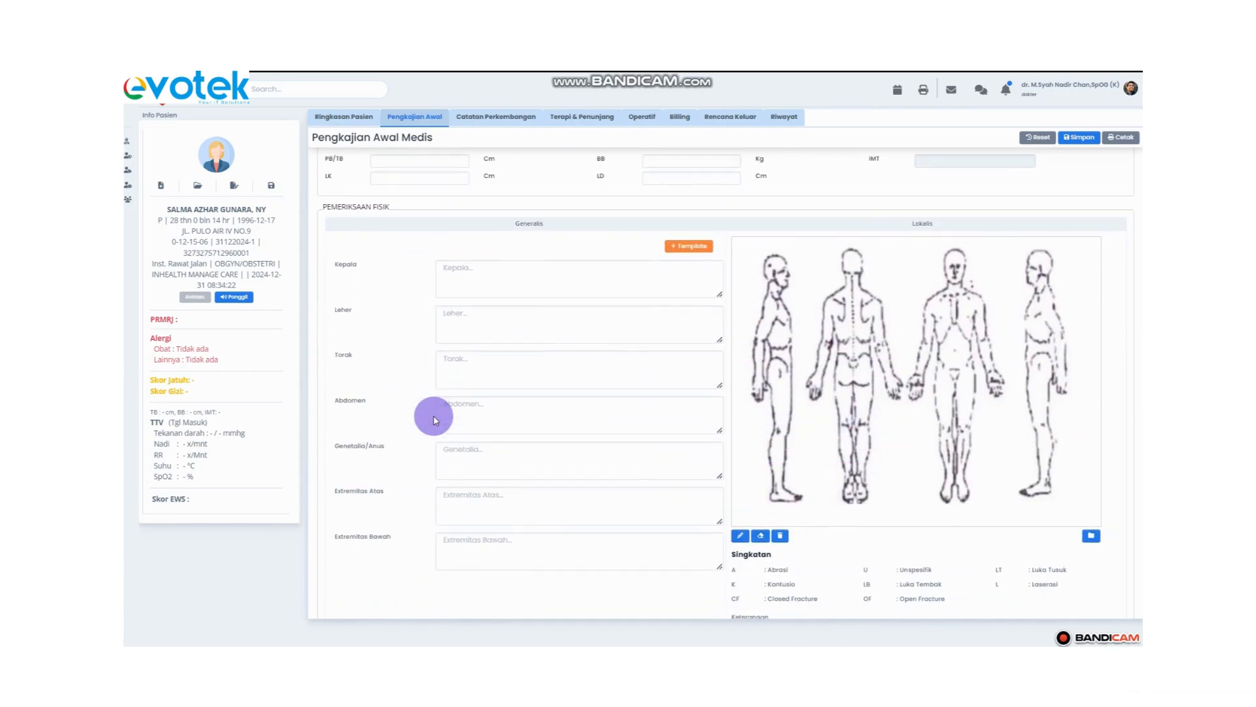
pyautogui.scroll(-5, 435, 419)
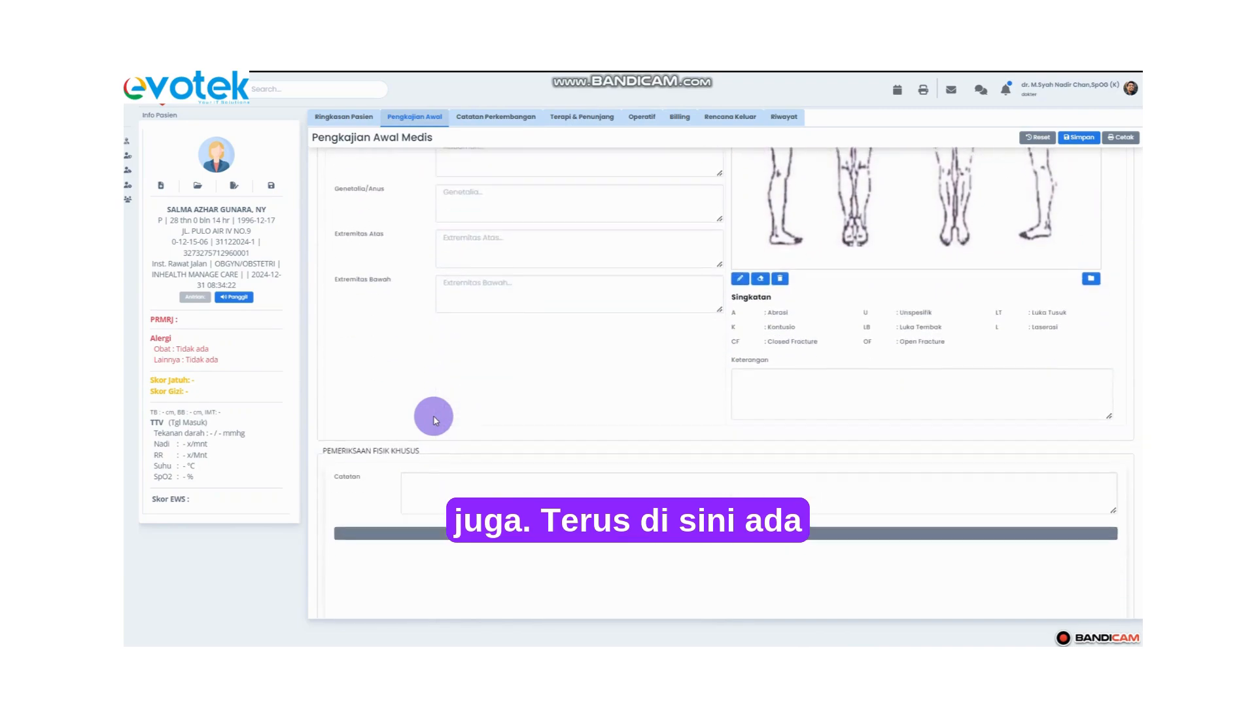
pyautogui.scroll(-1, 435, 419)
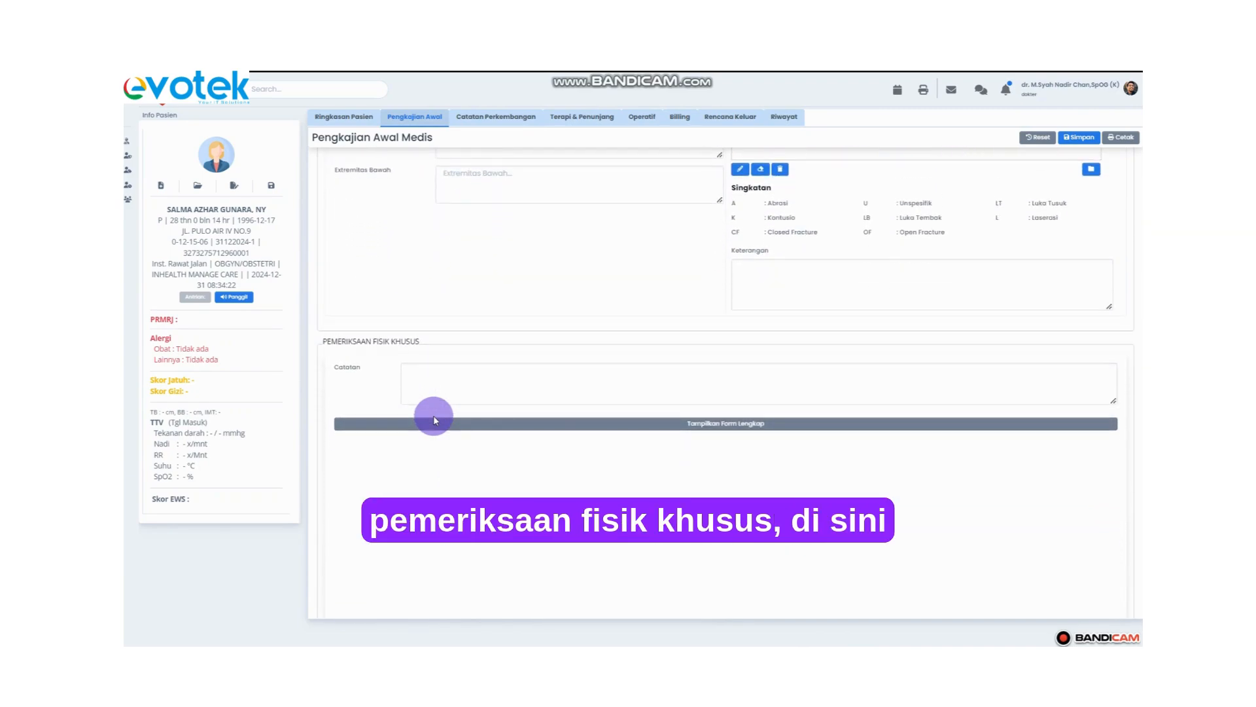
pyautogui.click(477, 419)
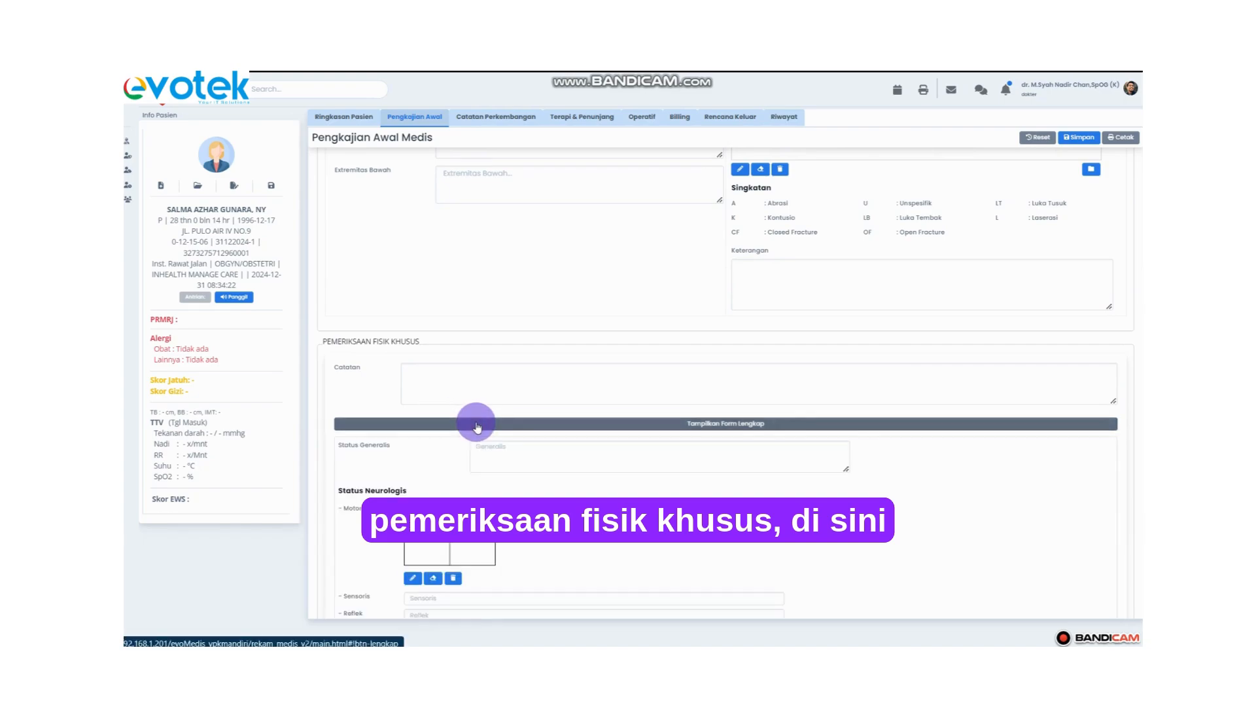
# Step: Examine the special physical examination, psychosocial history, fall risk and nutrition screening sections down to the ICD diagnosis and procedure section
pyautogui.scroll(-1, 477, 426)
pyautogui.scroll(-1, 477, 427)
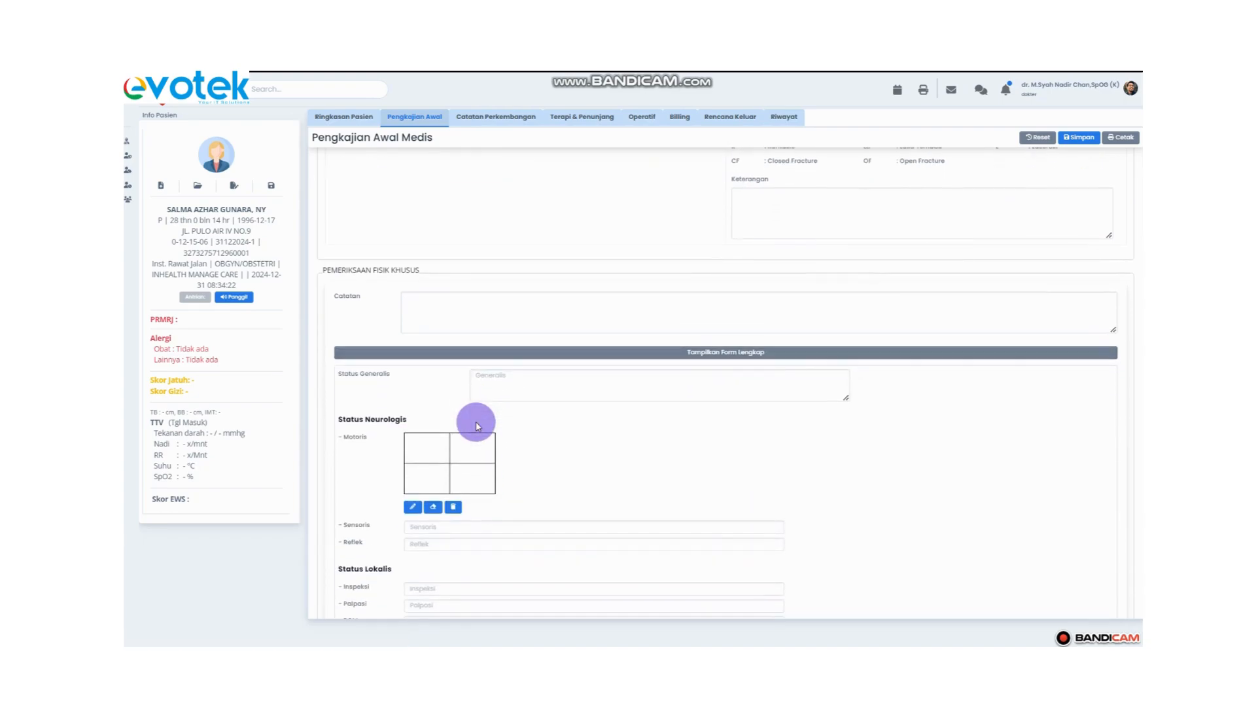
pyautogui.scroll(-1, 477, 426)
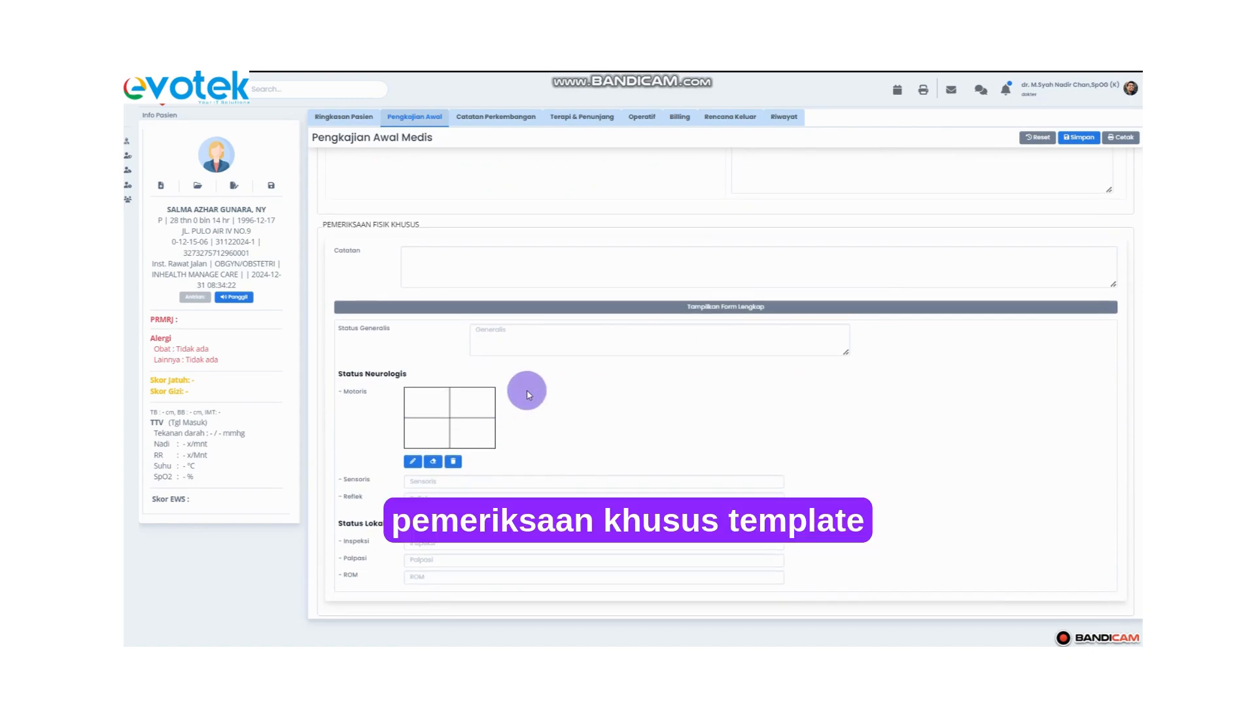
pyautogui.scroll(-1, 597, 414)
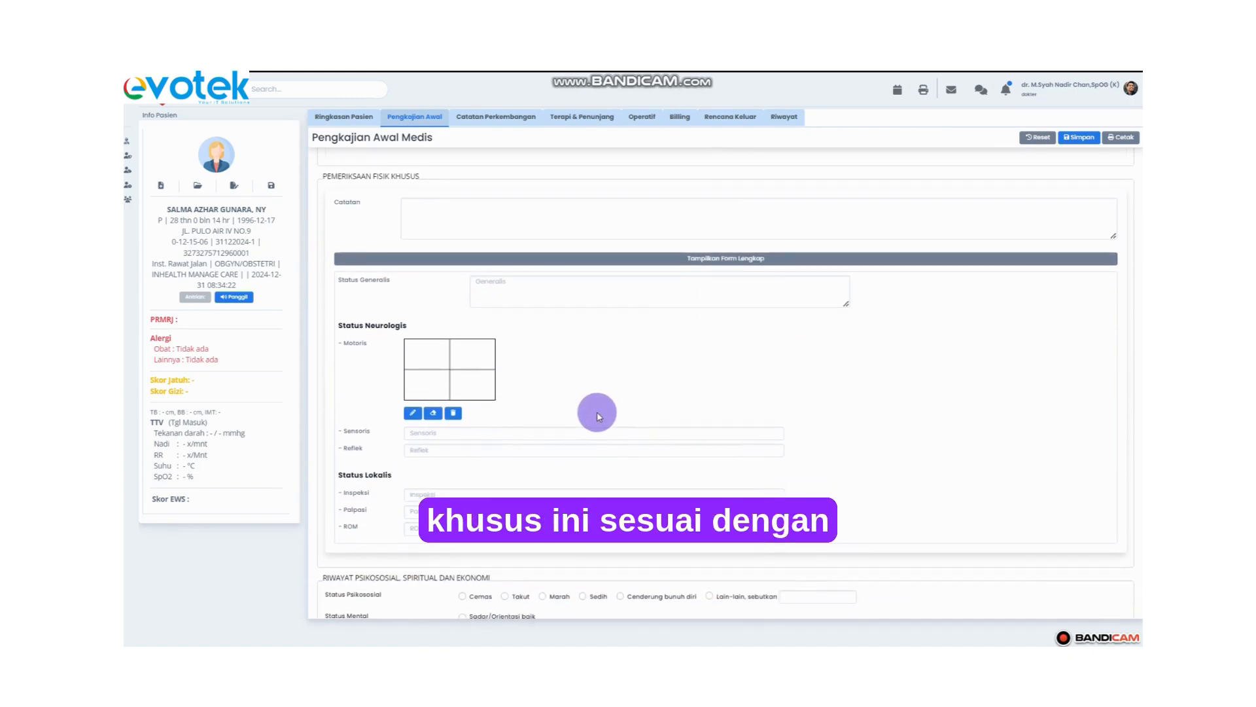
pyautogui.scroll(-1, 596, 414)
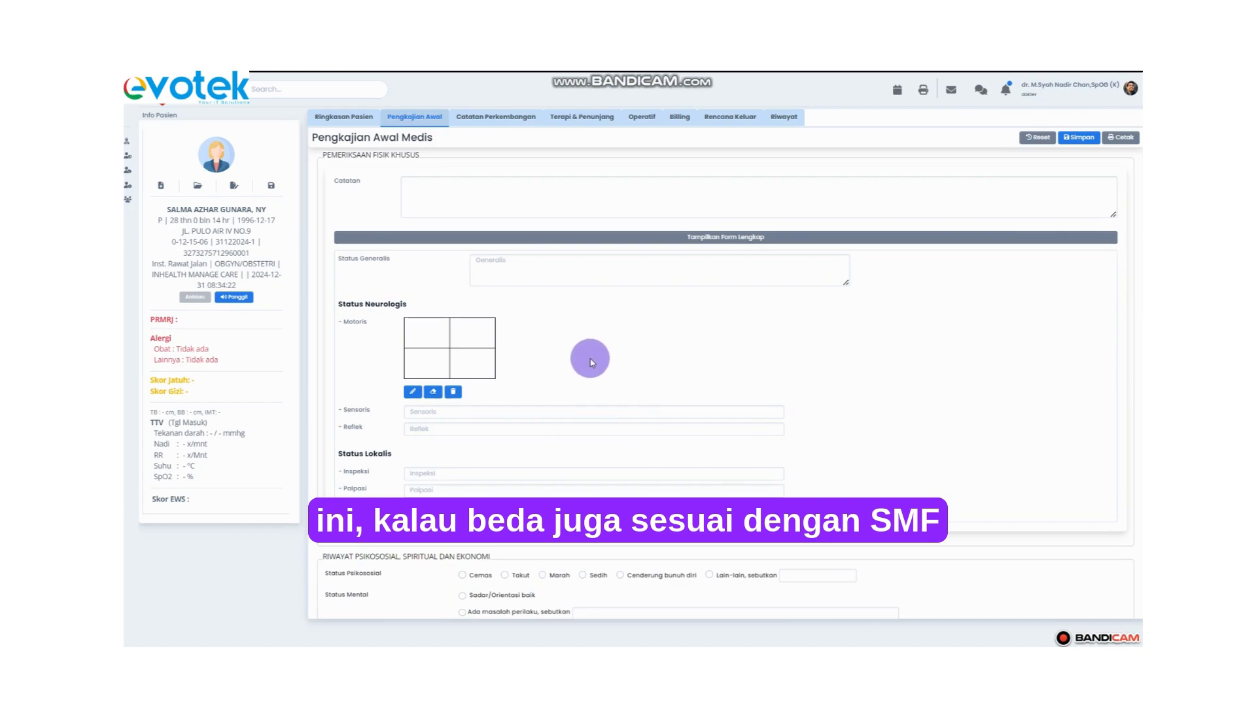
pyautogui.scroll(-2, 590, 361)
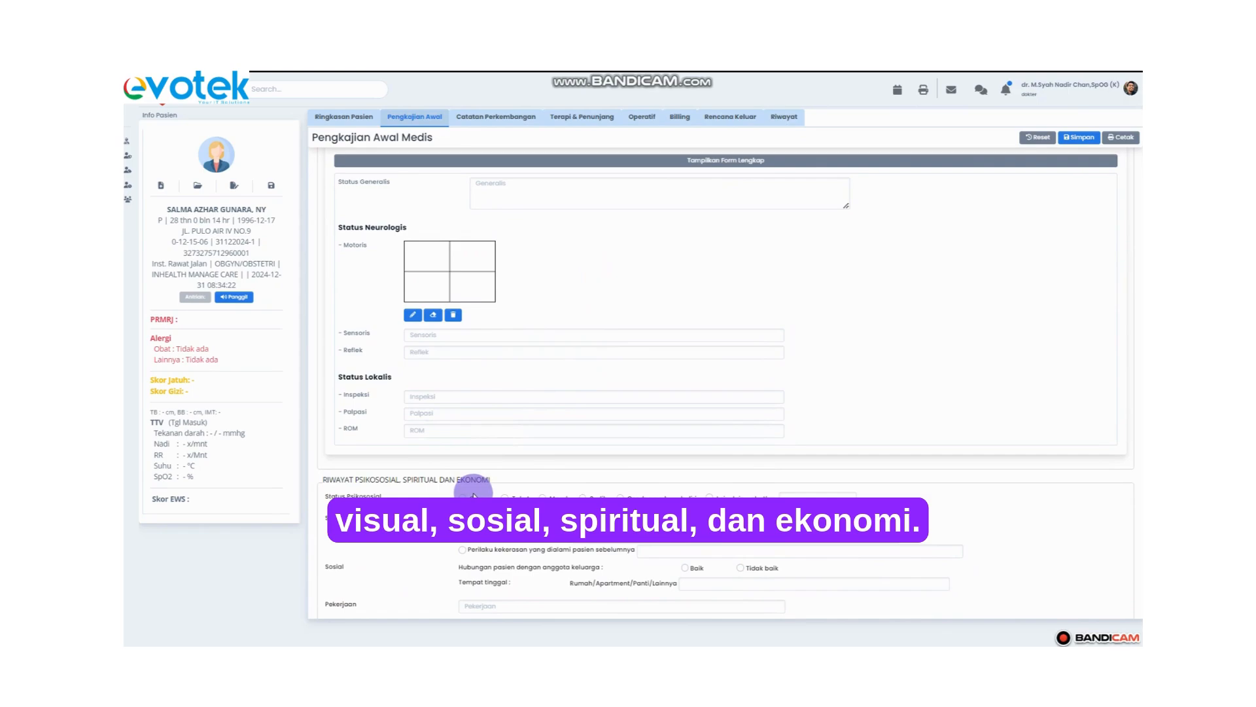
pyautogui.scroll(-5, 504, 510)
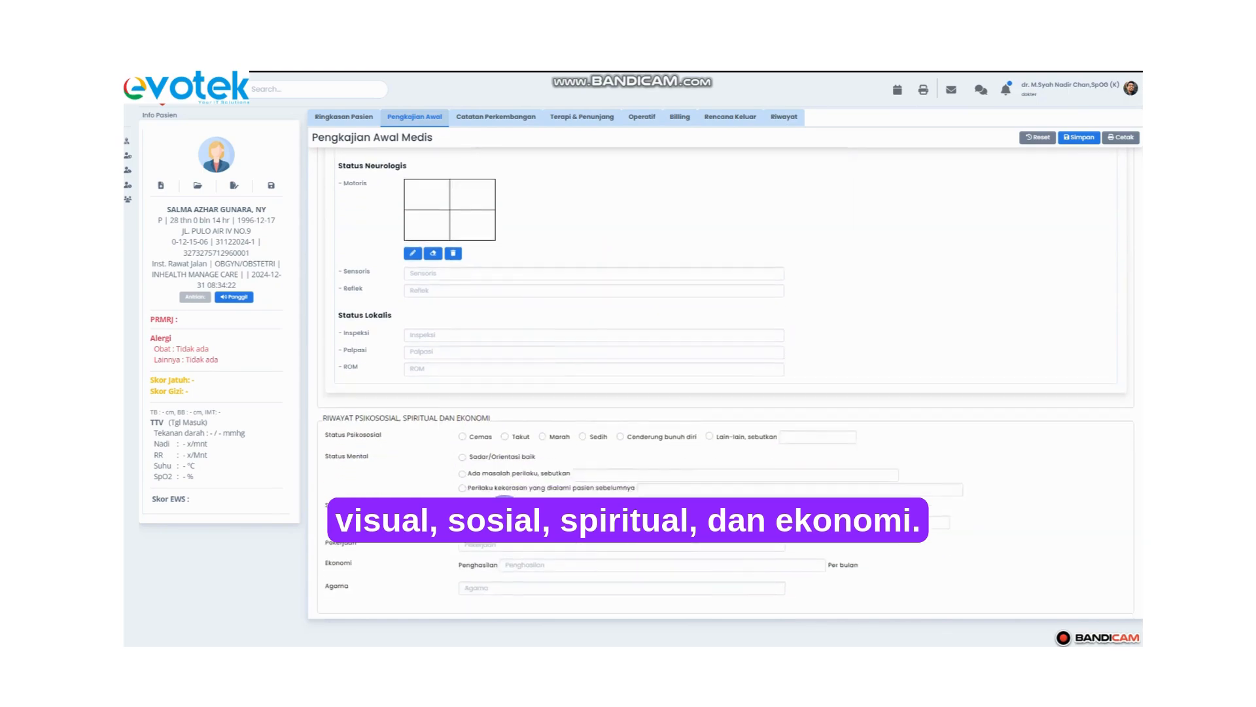
pyautogui.scroll(-1, 504, 518)
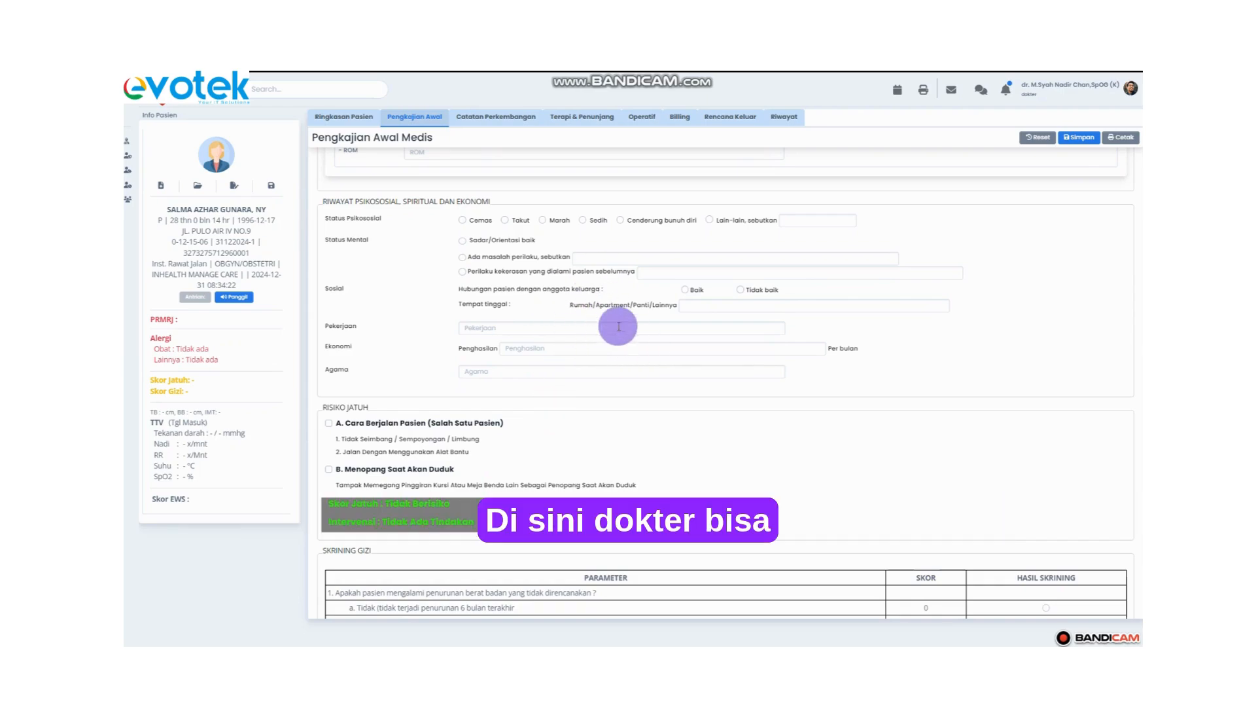
pyautogui.scroll(-1, 621, 362)
pyautogui.scroll(1, 619, 361)
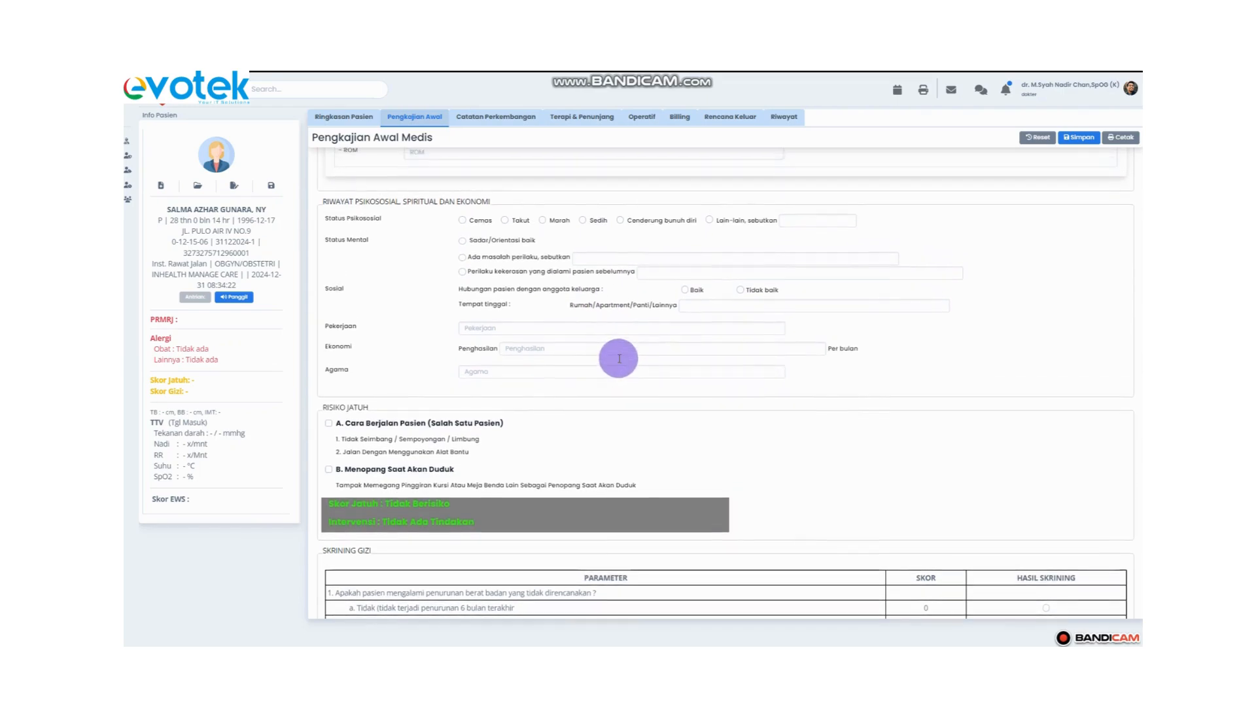
pyautogui.scroll(-5, 619, 358)
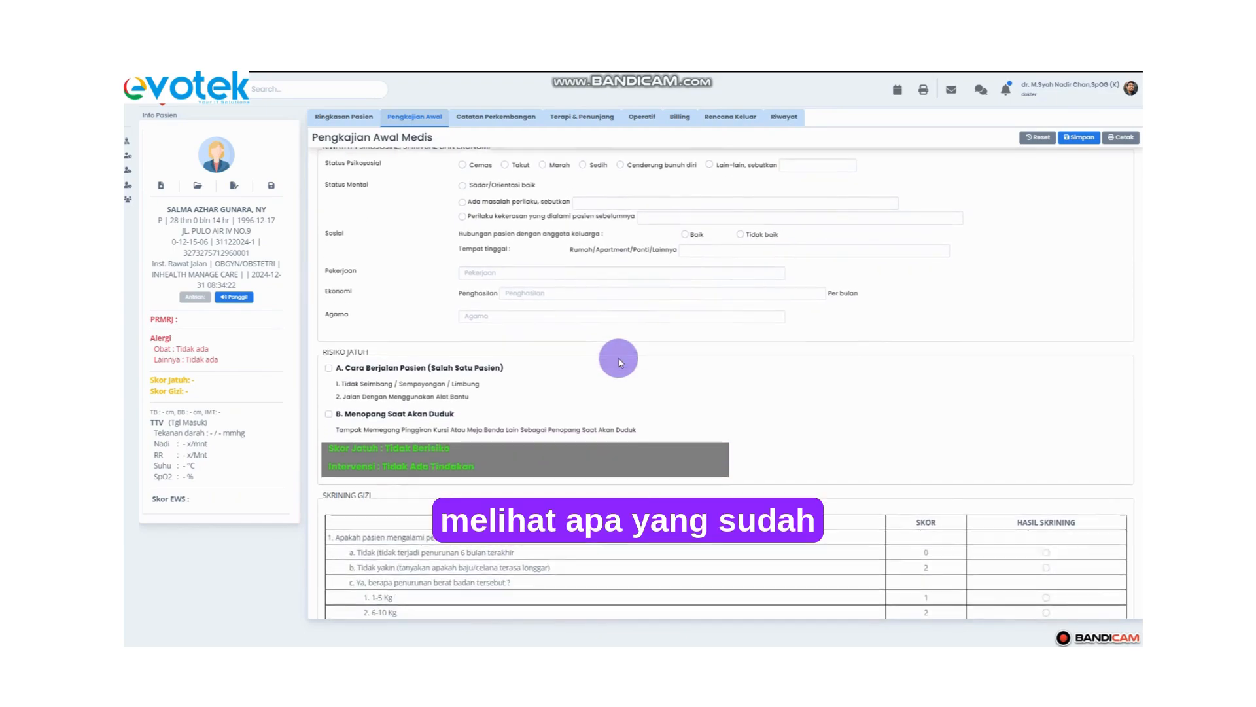
pyautogui.scroll(-1, 619, 361)
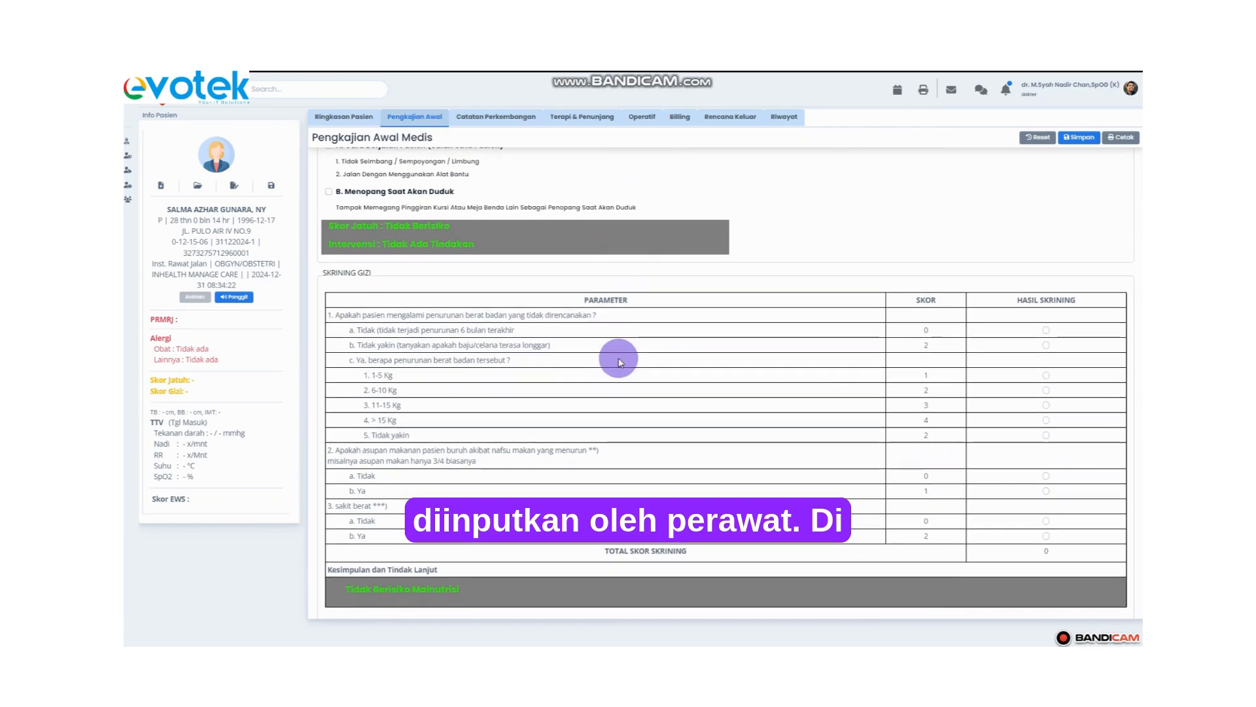
pyautogui.scroll(-1, 619, 362)
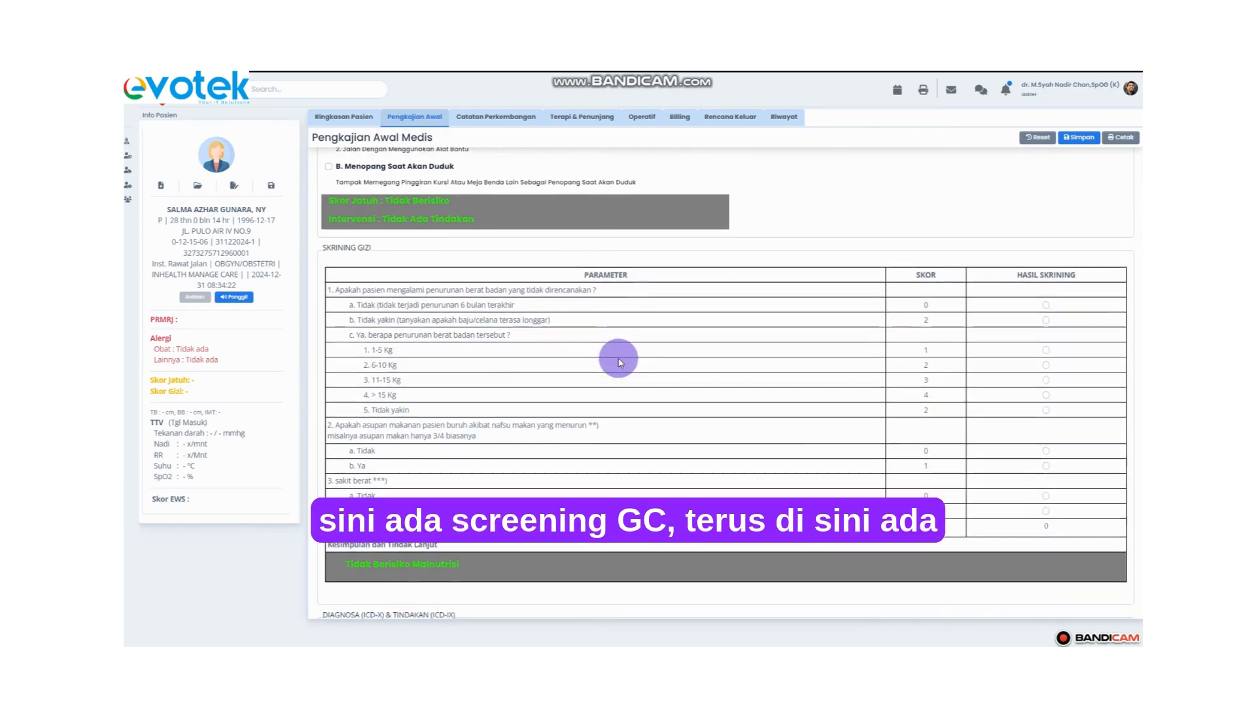
pyautogui.scroll(-3, 619, 361)
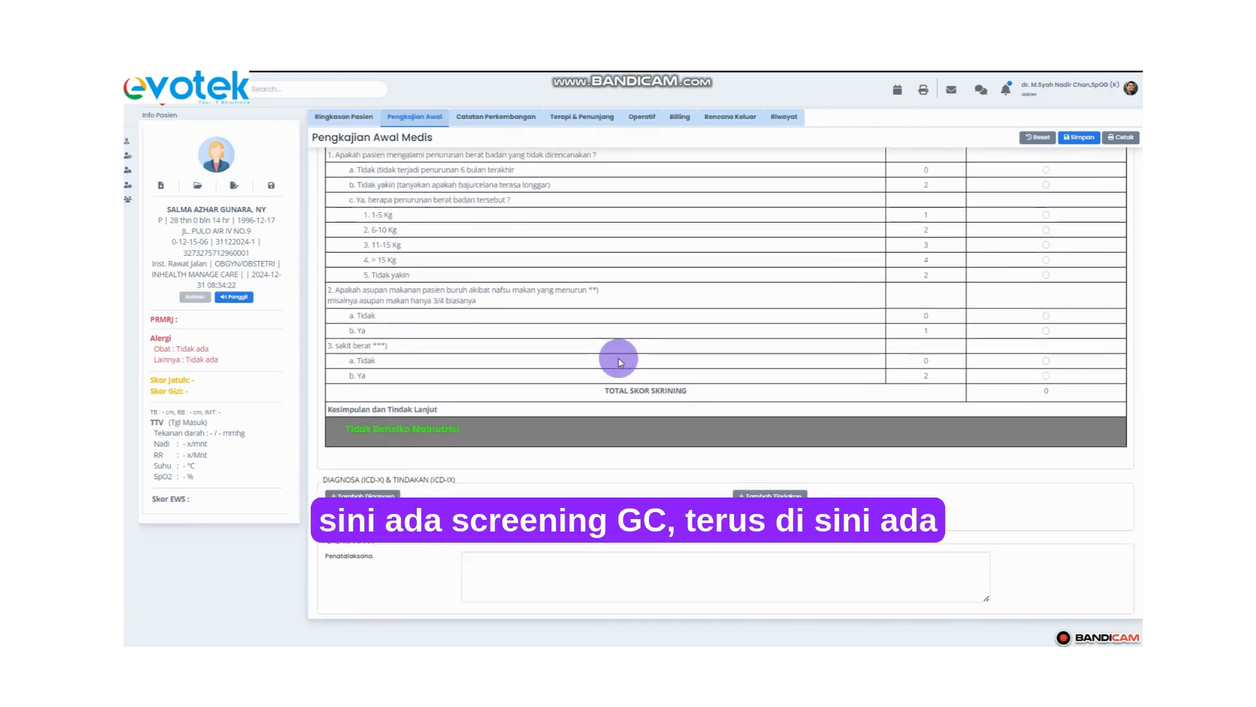
pyautogui.scroll(-1, 553, 462)
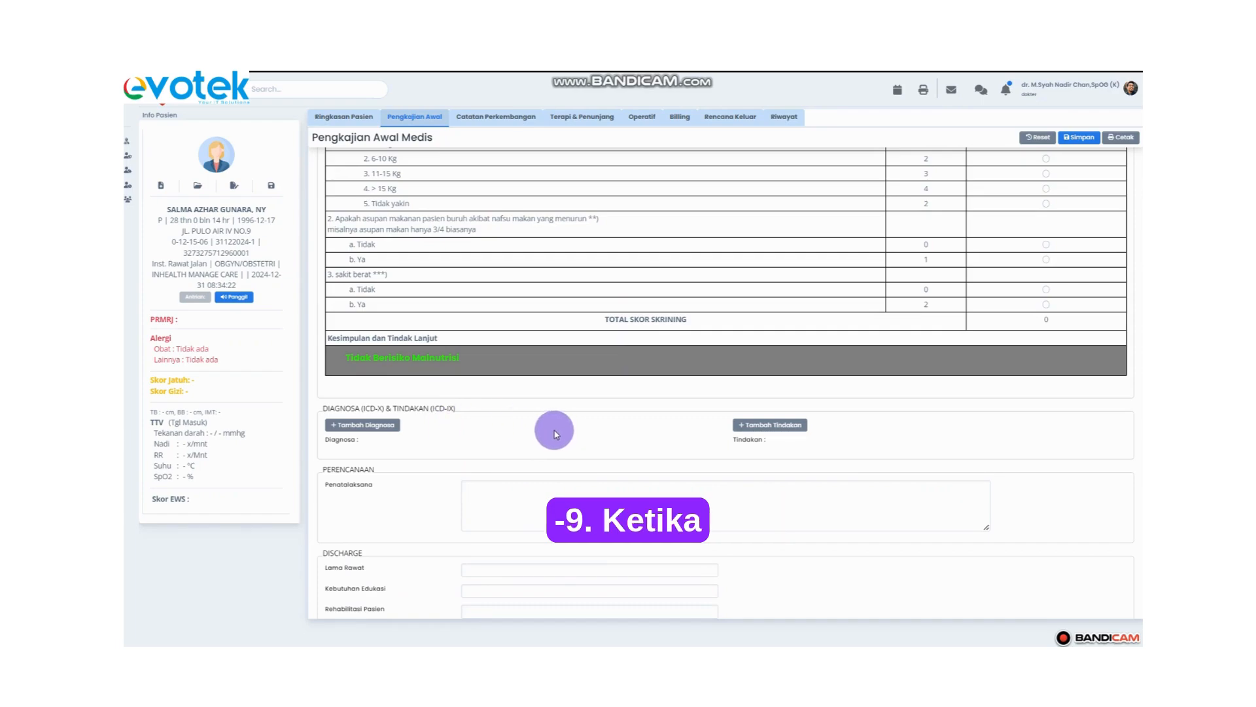
pyautogui.scroll(-2, 522, 434)
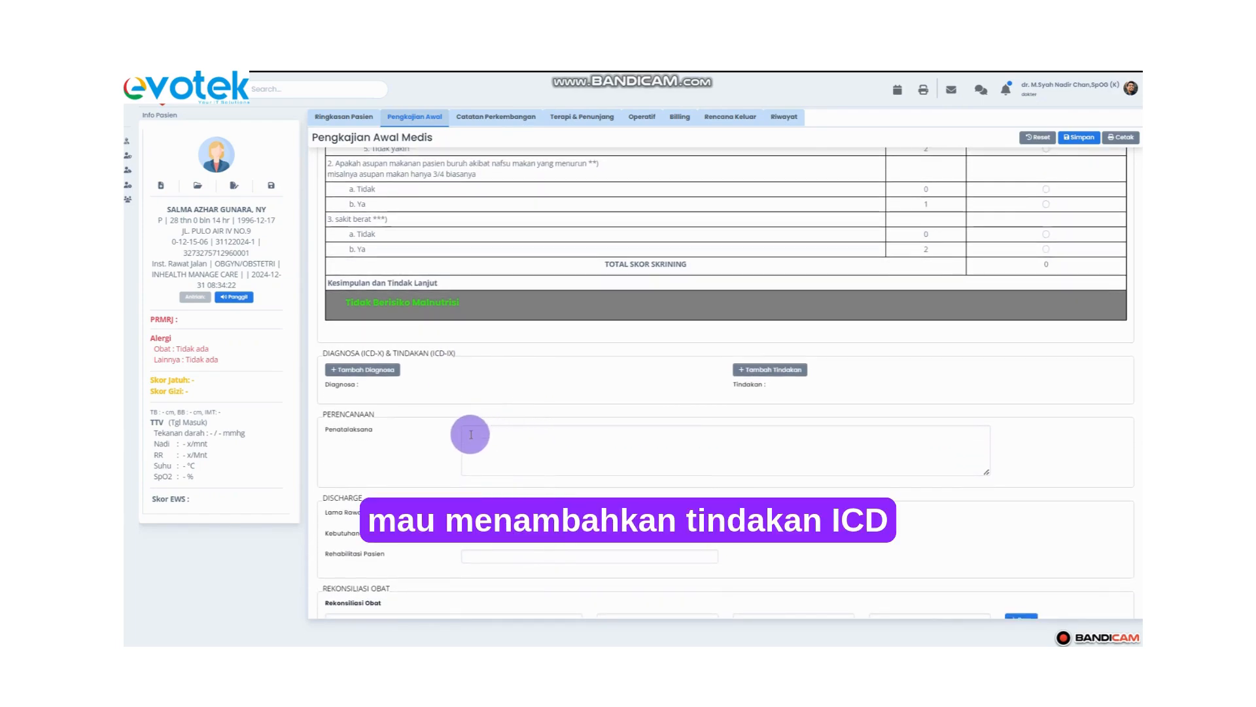
# Step: Add a primary ICD-X diagnosis with code A01.0 - Typhoid fever and set its case type to Lama
pyautogui.click(378, 385)
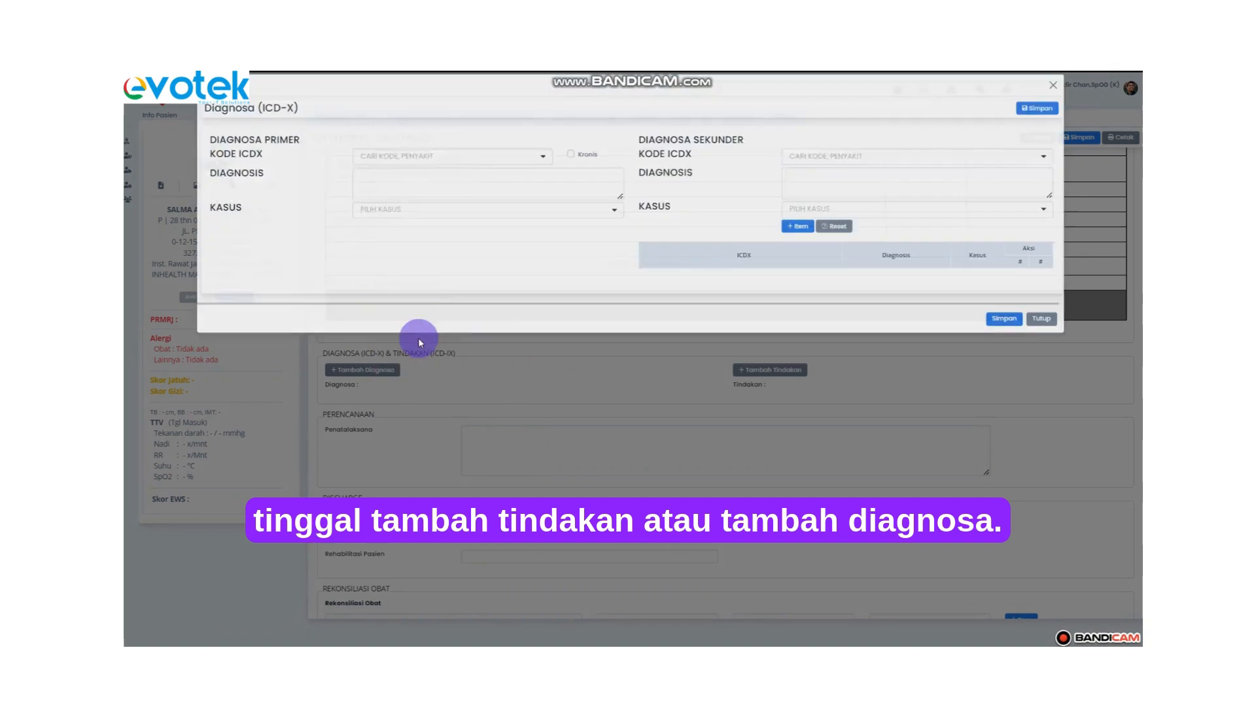
pyautogui.click(526, 172)
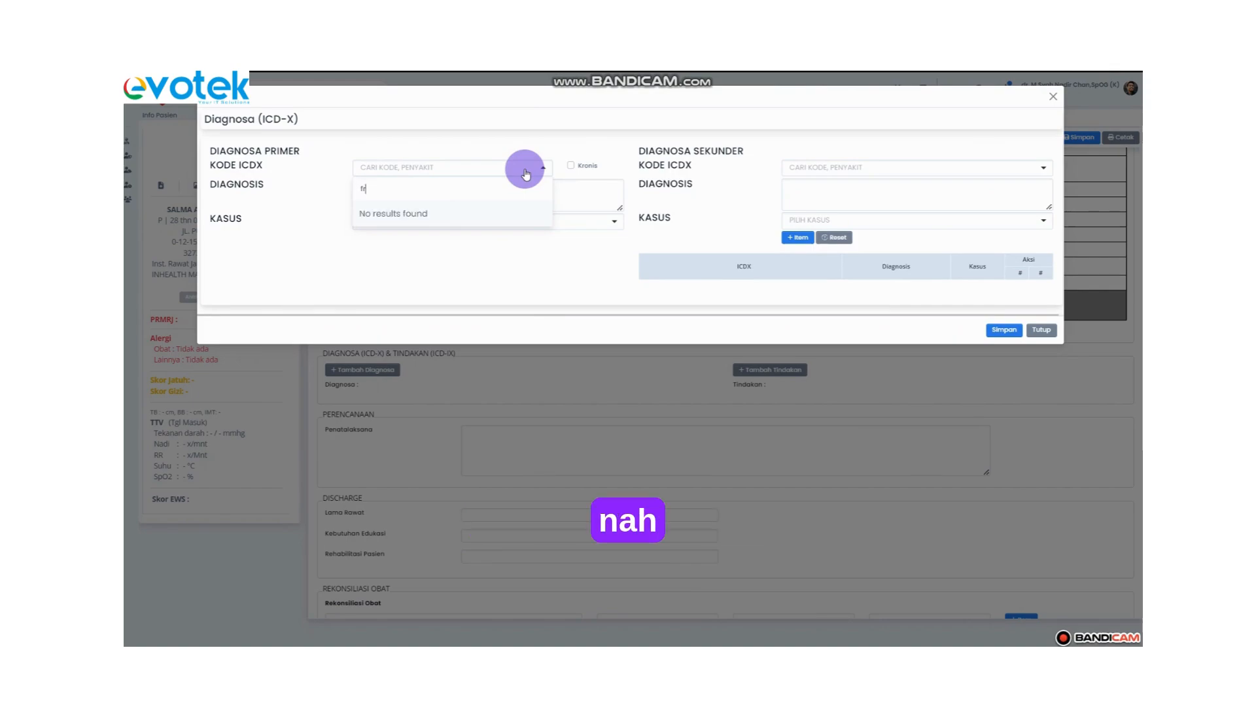
pyautogui.press('BackSpace')
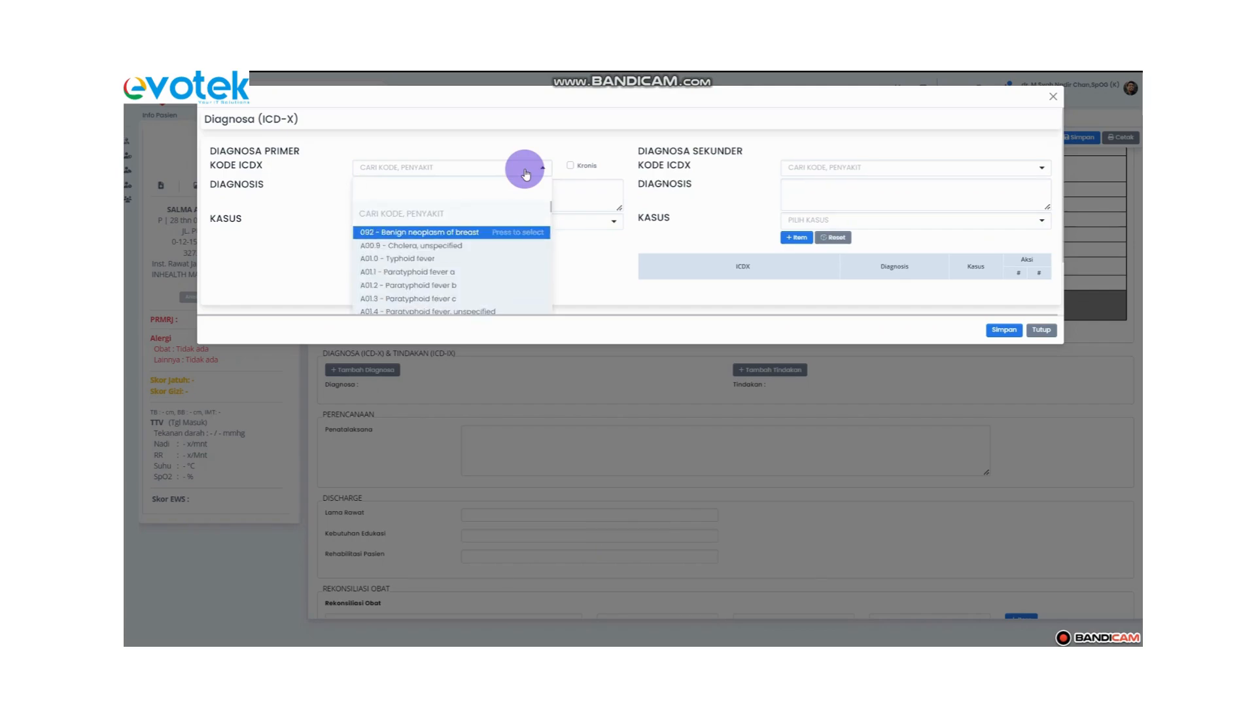
pyautogui.write('e')
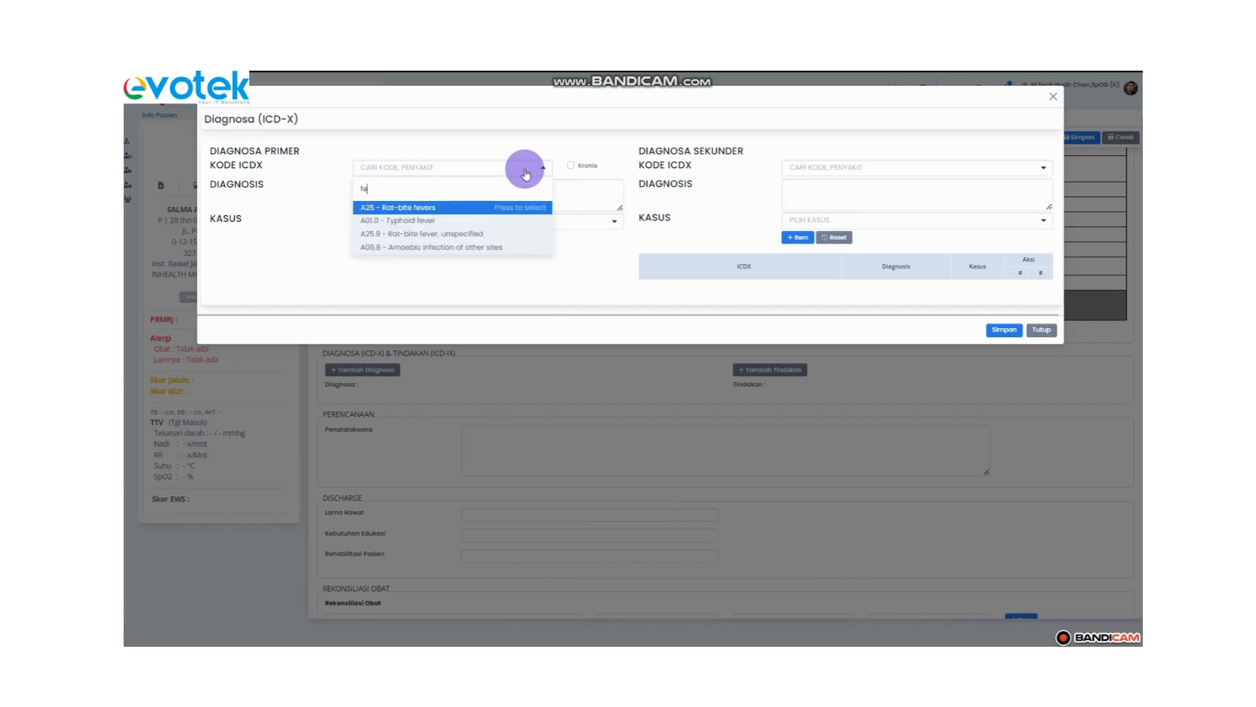
pyautogui.click(402, 221)
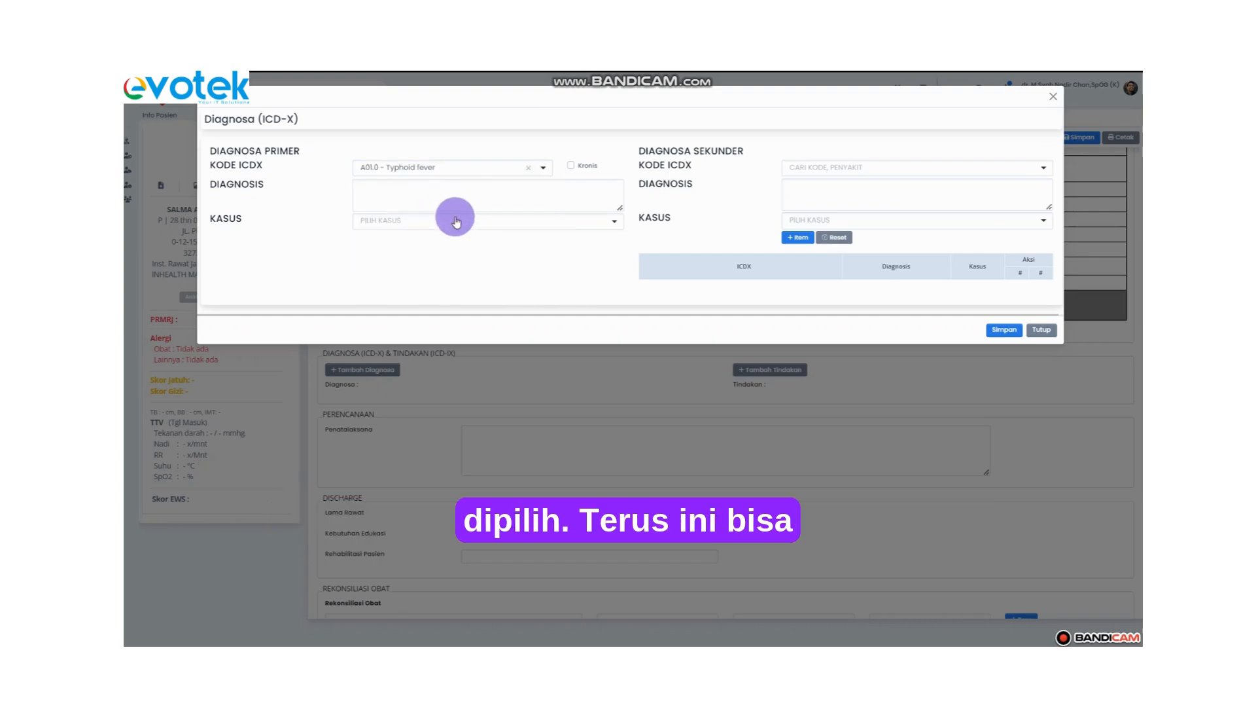
pyautogui.click(466, 195)
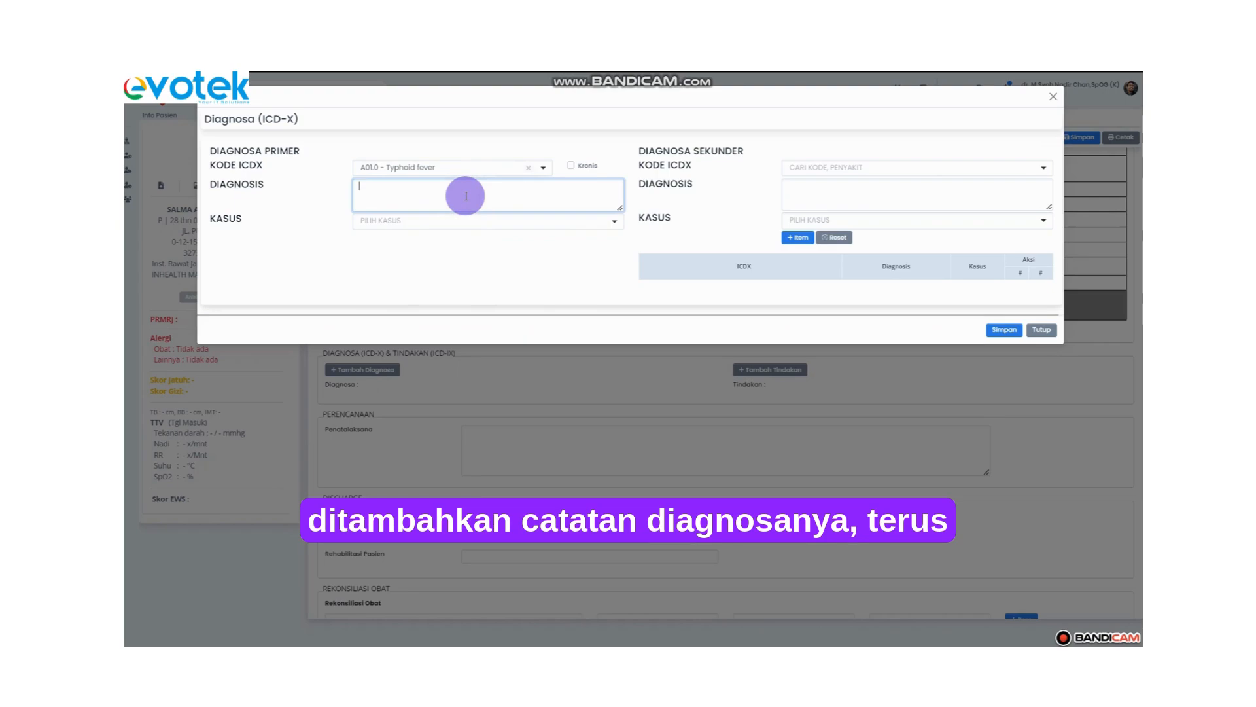
pyautogui.click(448, 226)
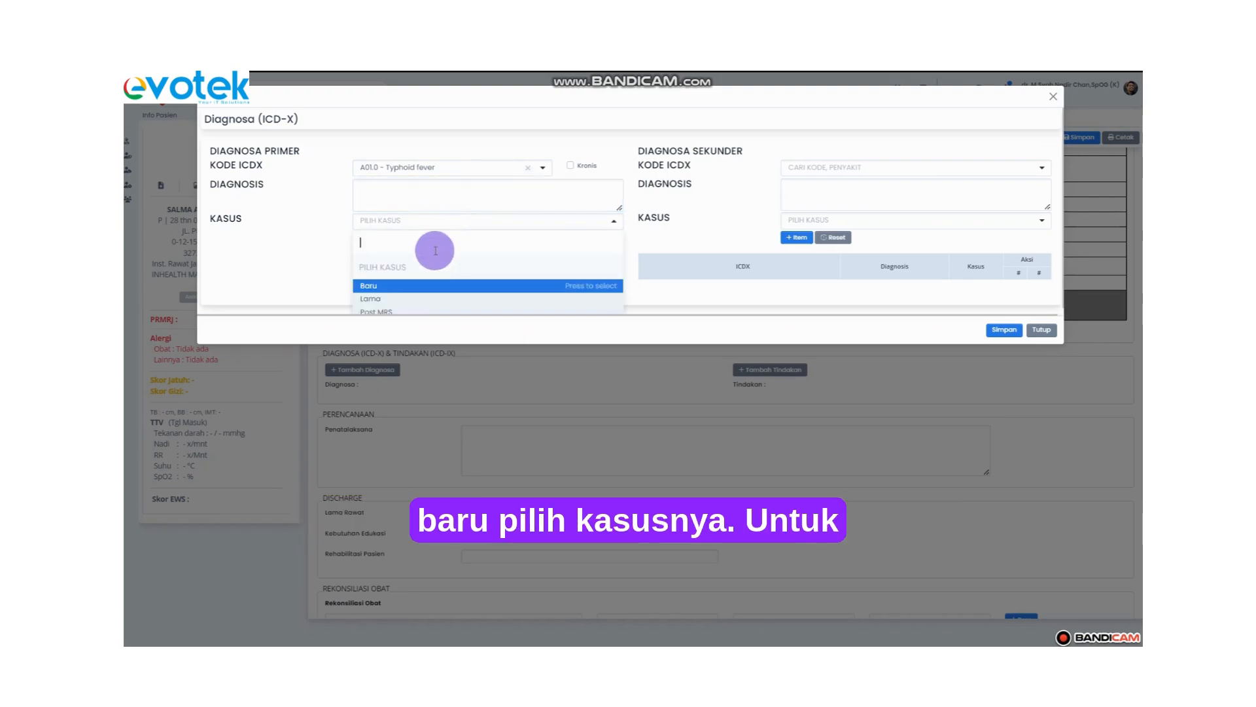
pyautogui.click(422, 296)
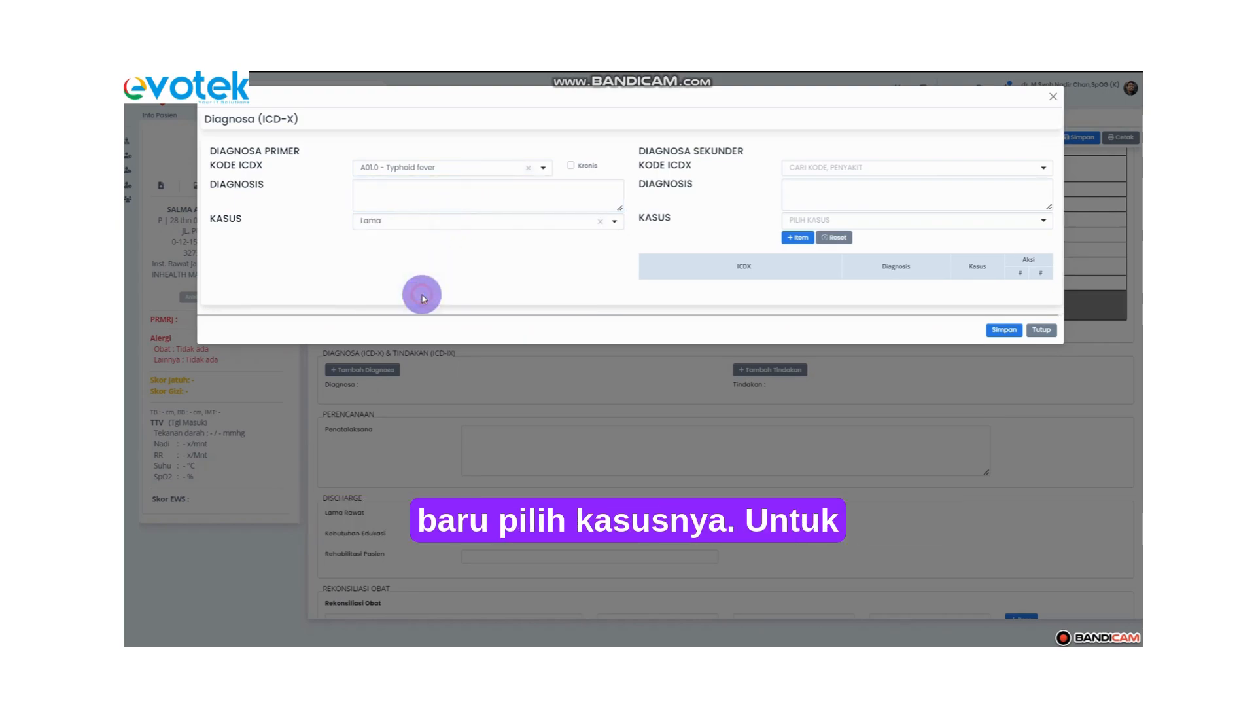
# Step: Add the secondary ICD-X diagnosis z03.1 Observation for suspected malignant neoplasm with case type Baru, and save the diagnoses
pyautogui.click(806, 170)
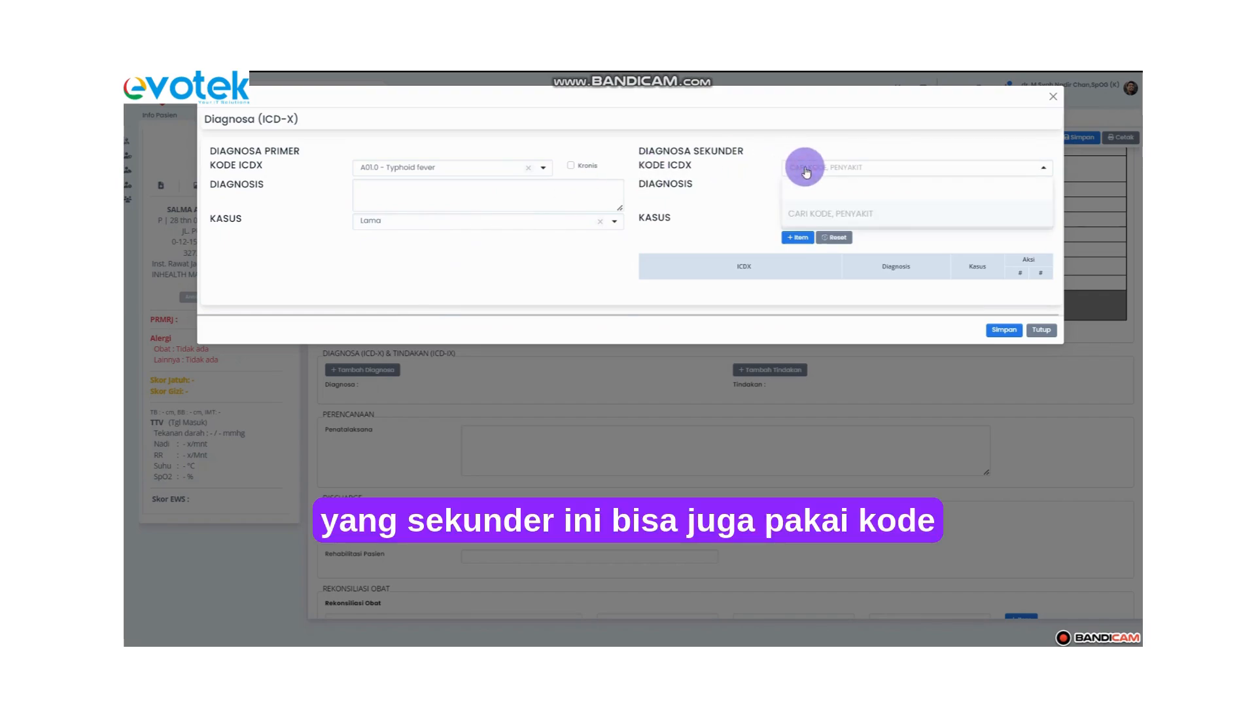
pyautogui.write('1')
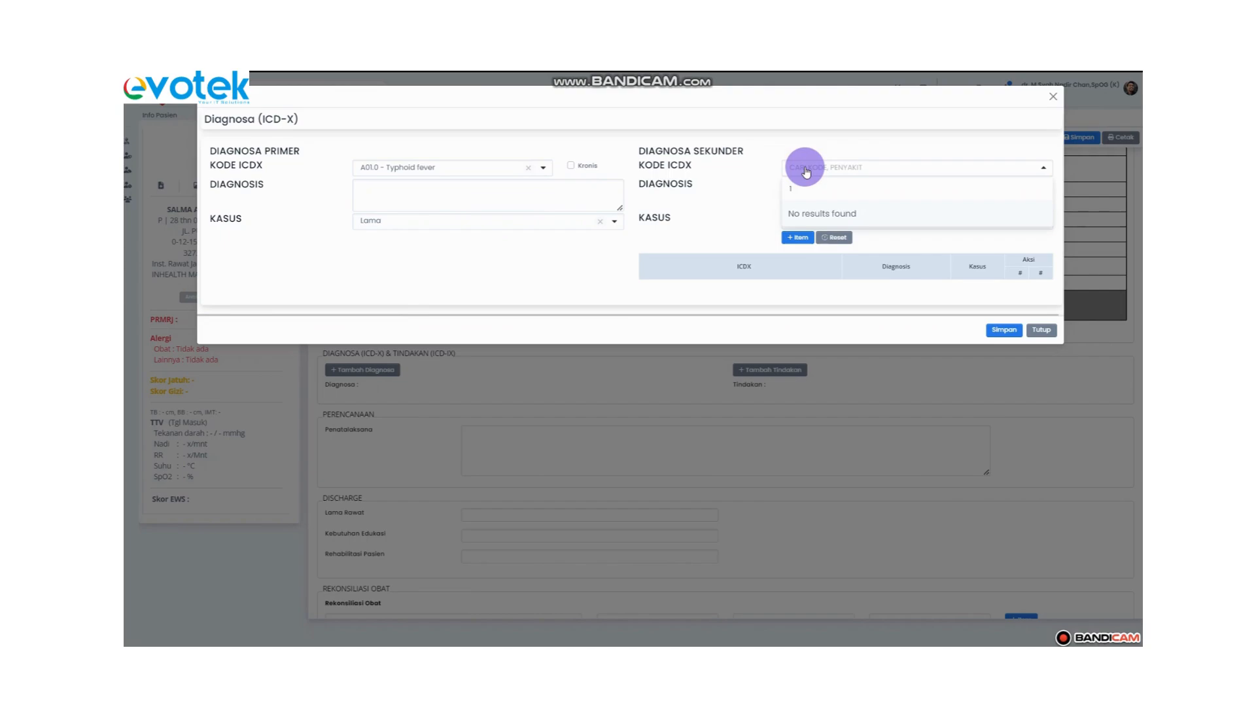
pyautogui.write('o')
pyautogui.click(825, 218)
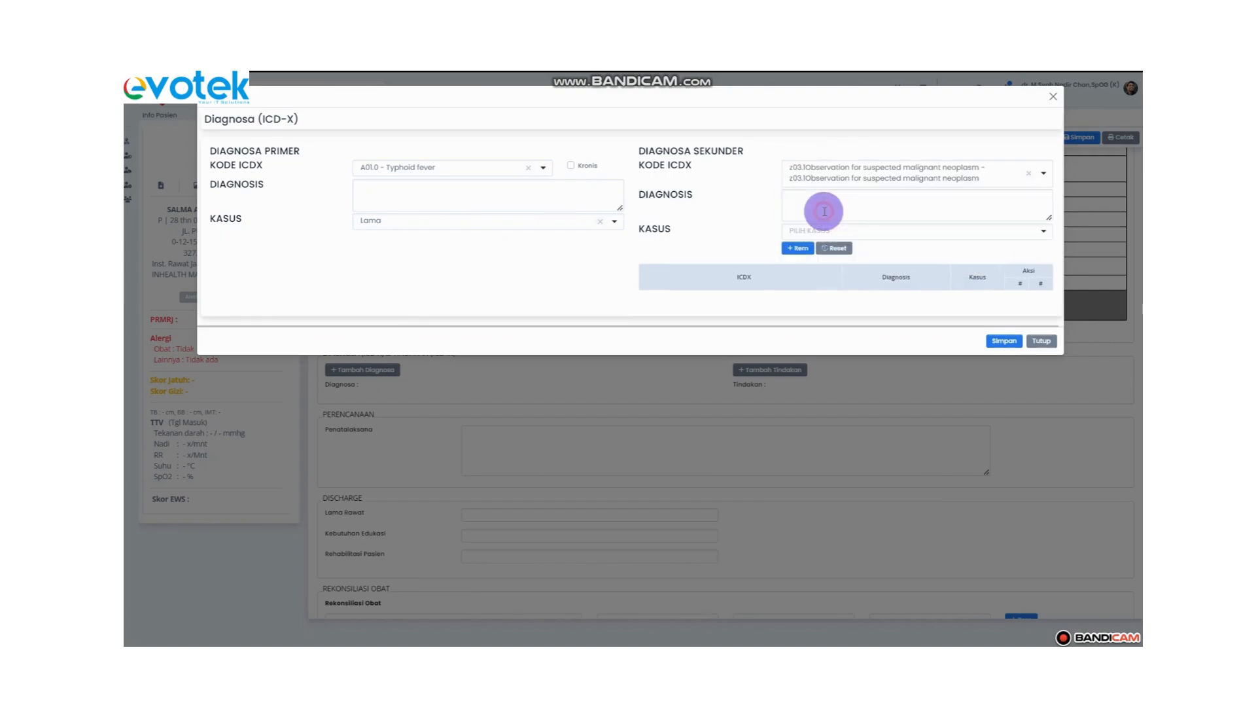
pyautogui.click(837, 234)
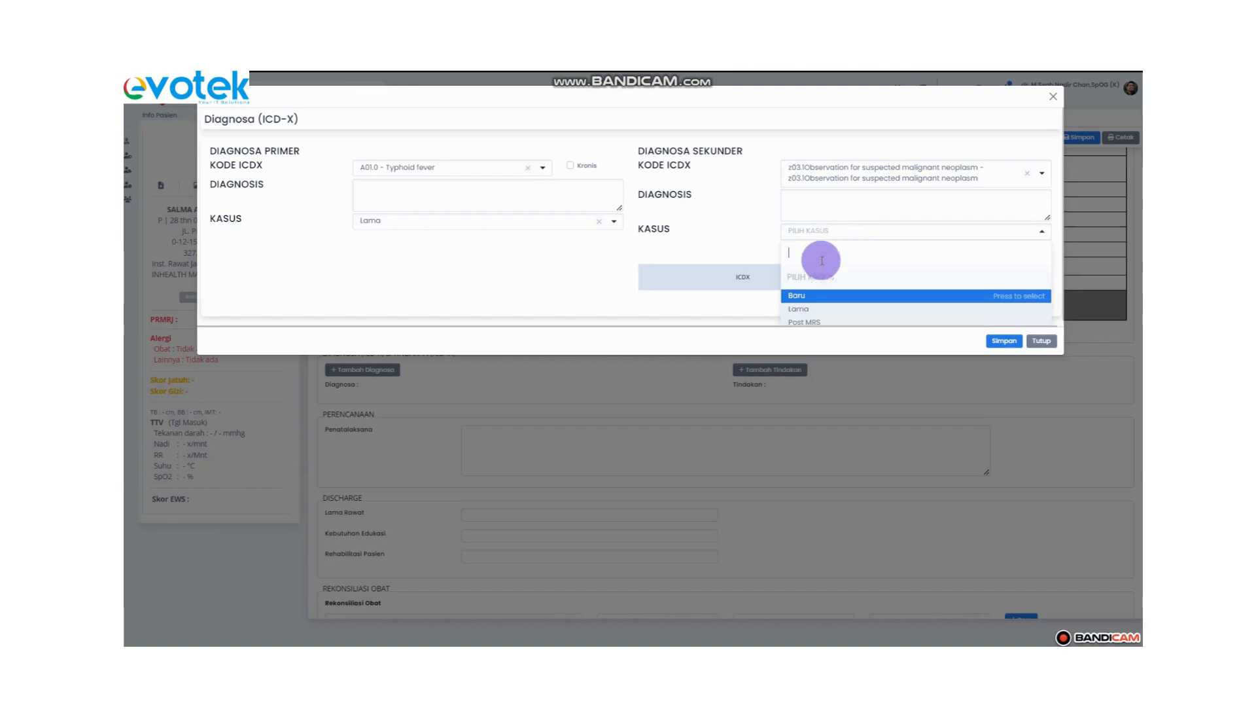
pyautogui.click(811, 297)
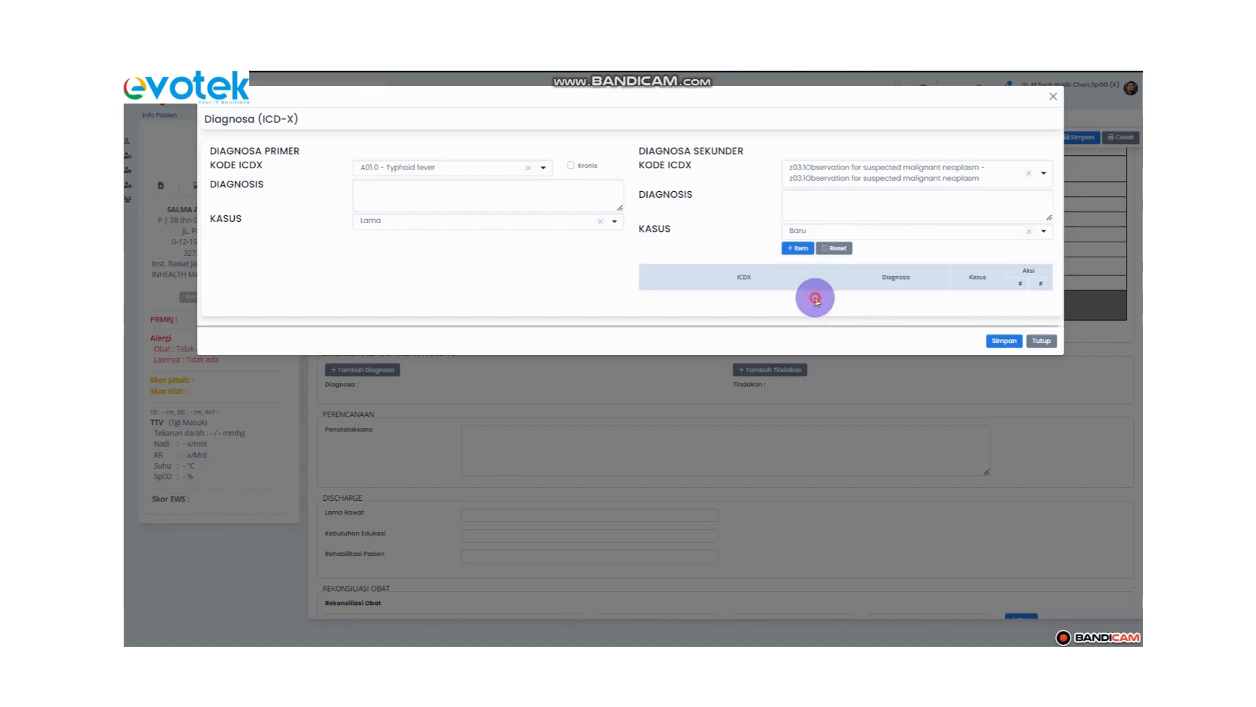
pyautogui.click(801, 249)
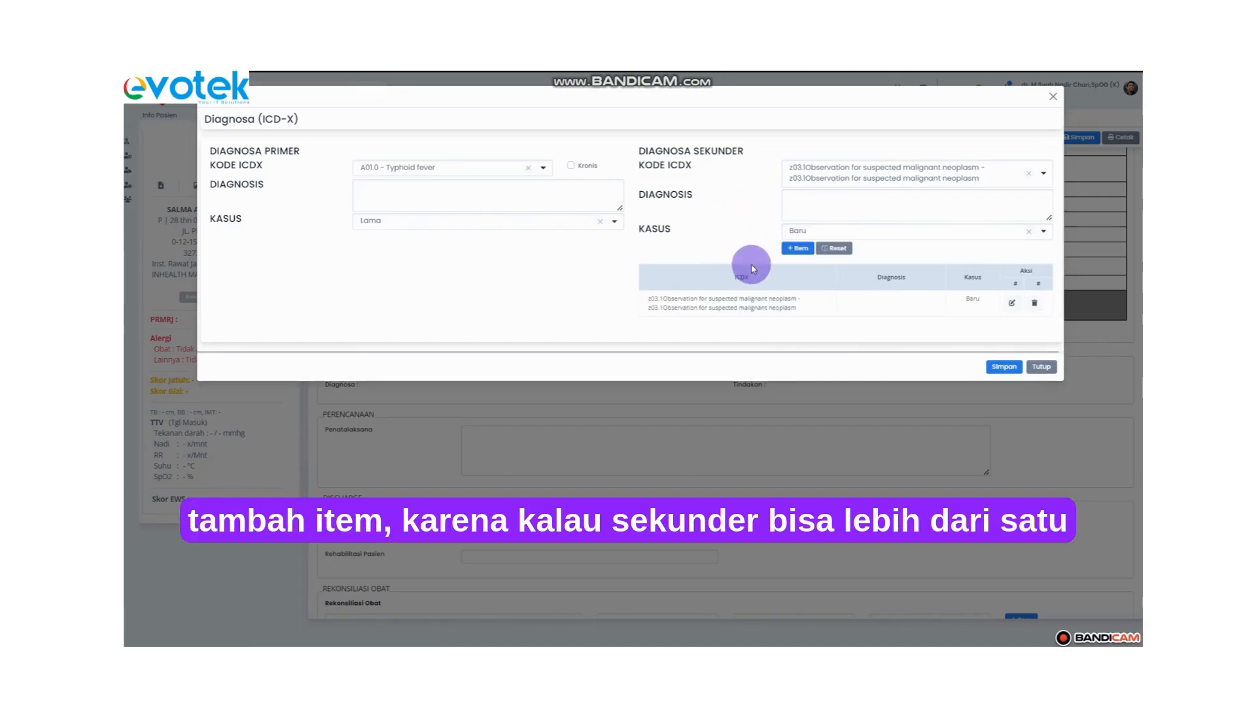
pyautogui.click(1007, 368)
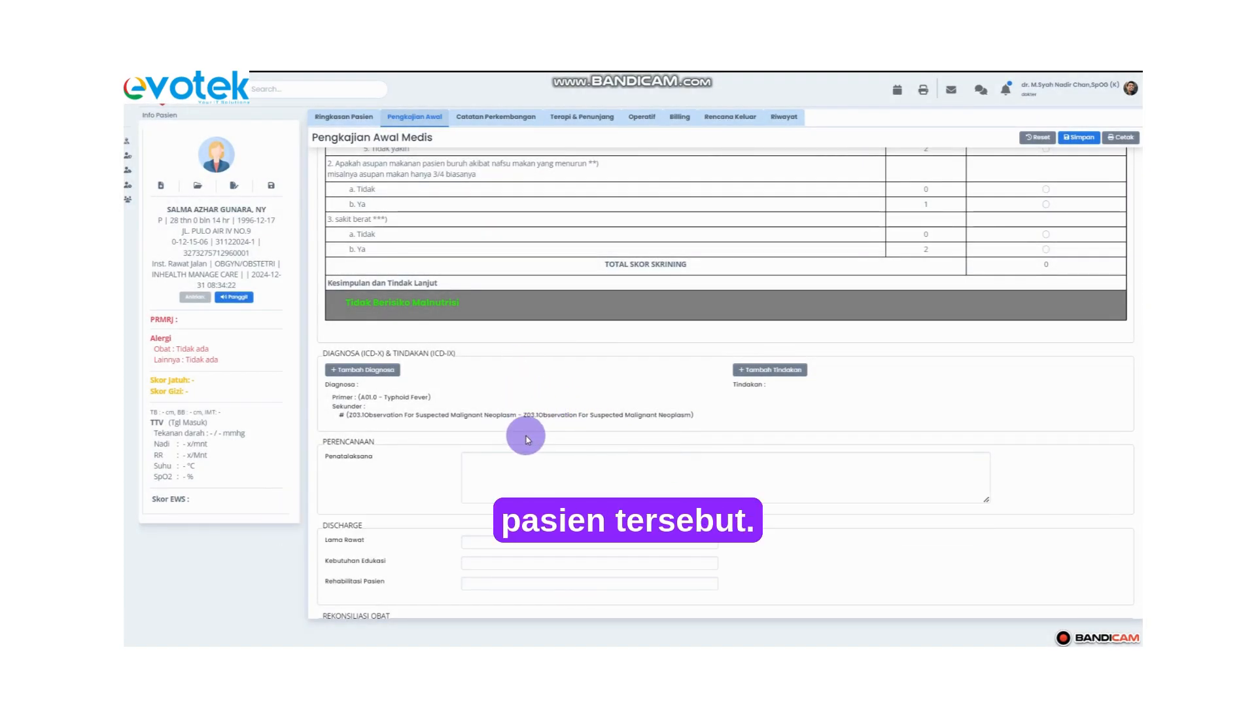
# Step: Answer the unplanned weight loss question in Skrining Gizi with a. Tidak and save the initial medical assessment
pyautogui.scroll(-2, 526, 438)
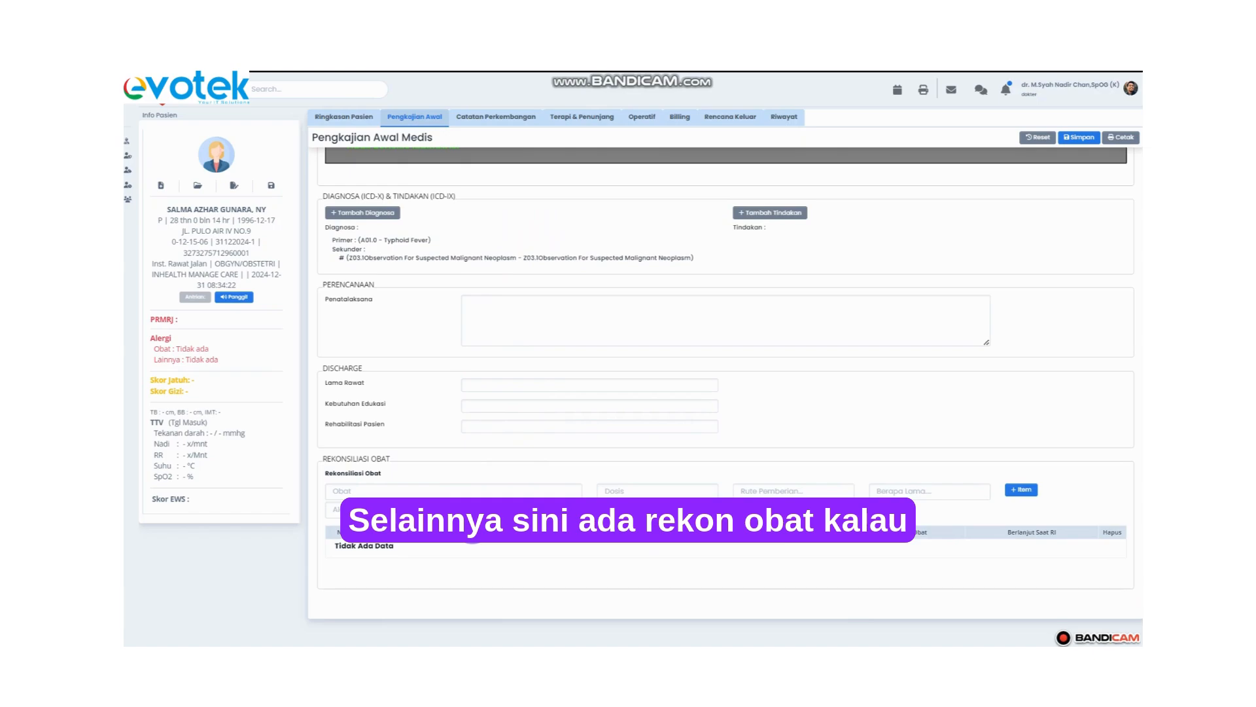
pyautogui.scroll(2, 472, 538)
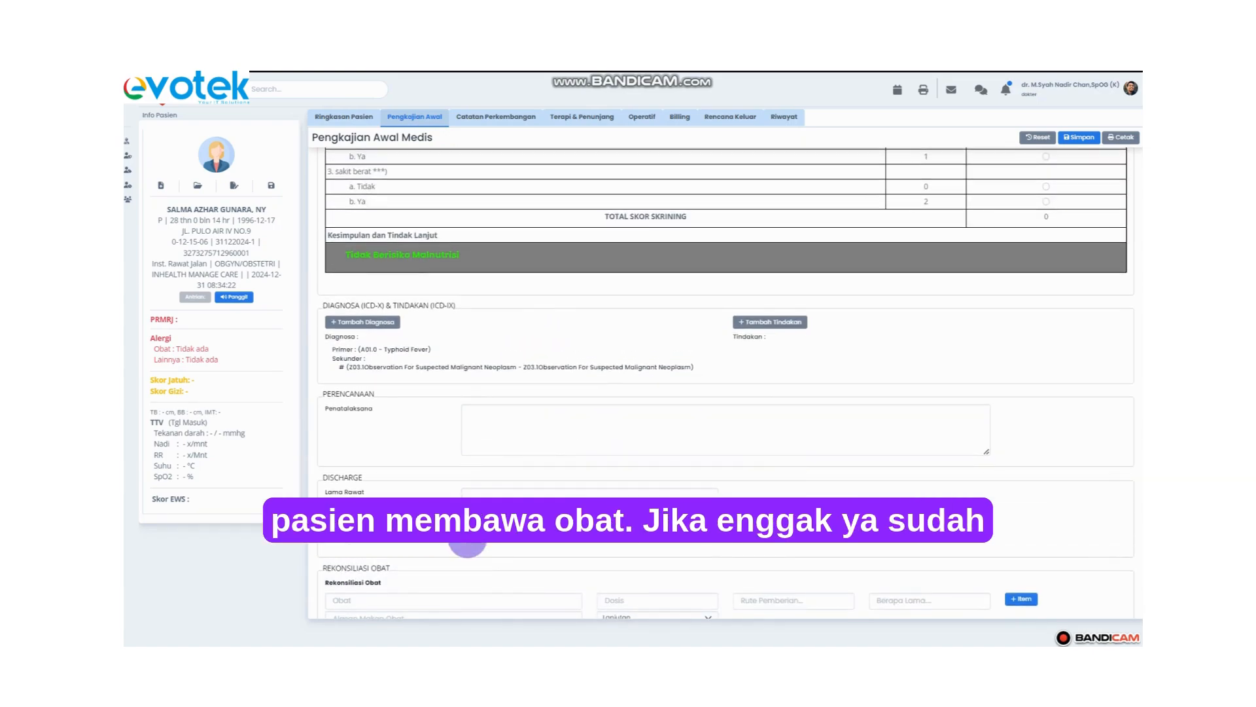
pyautogui.scroll(1, 467, 540)
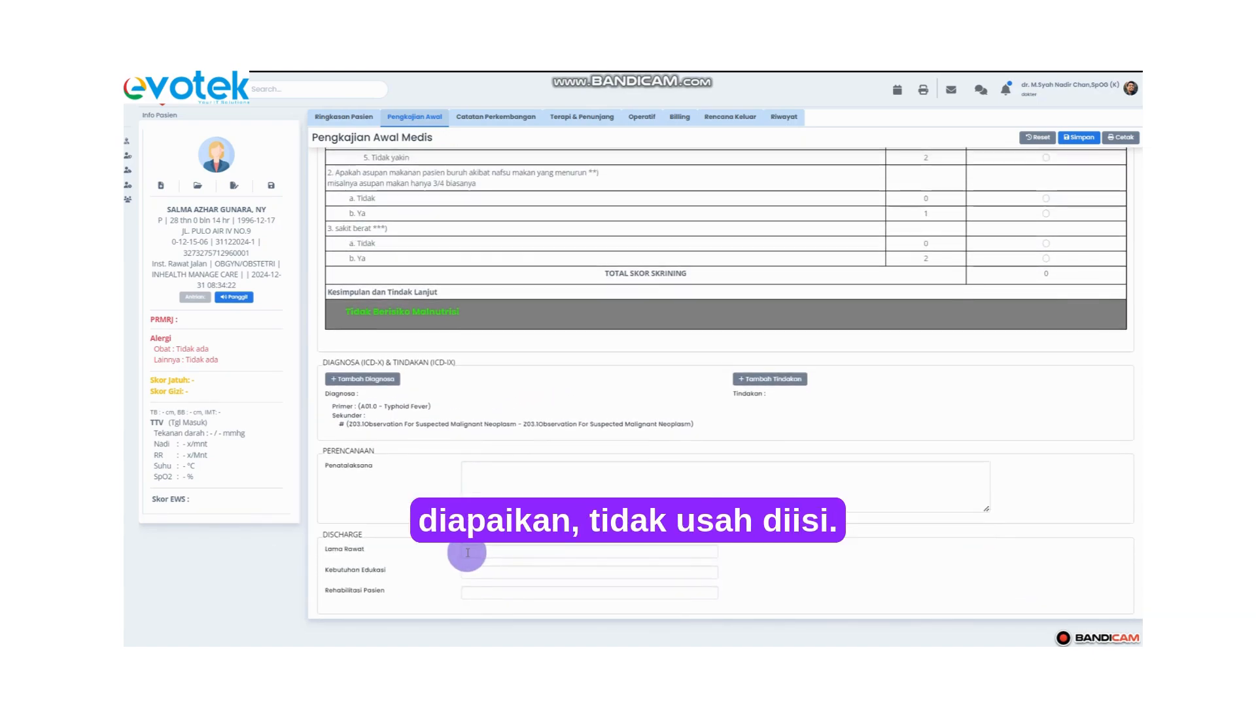
pyautogui.scroll(4, 467, 552)
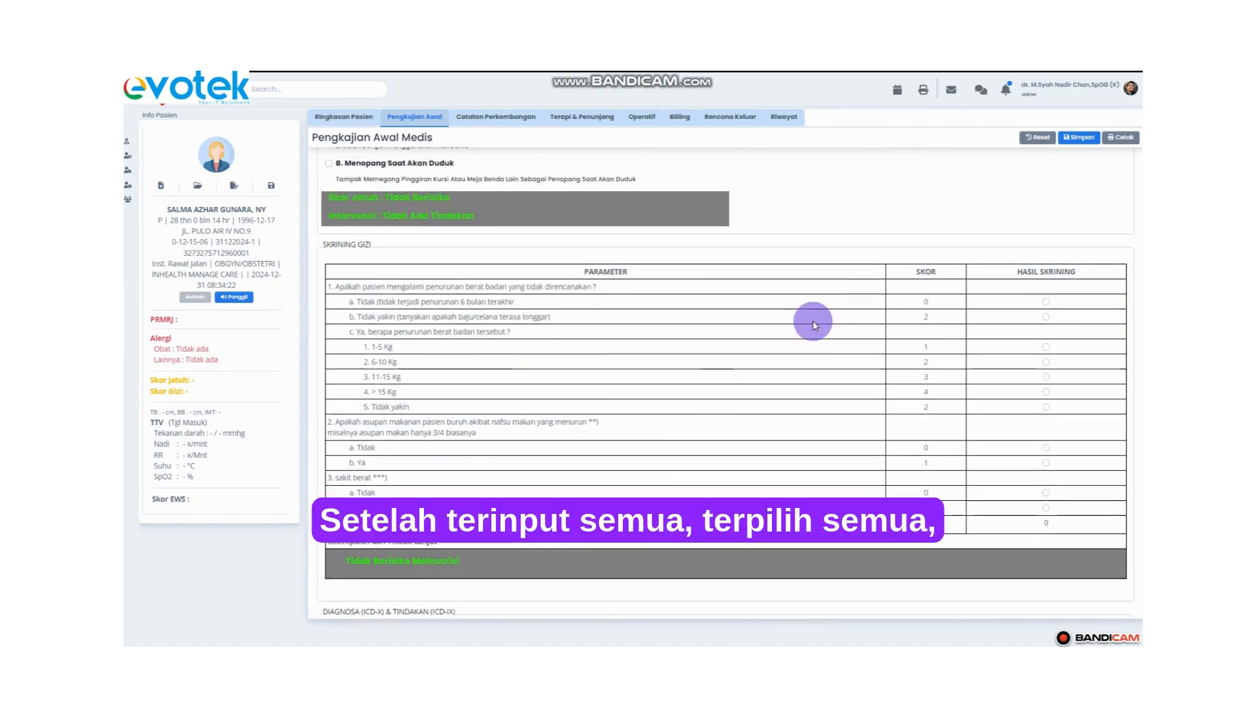
pyautogui.scroll(1, 813, 325)
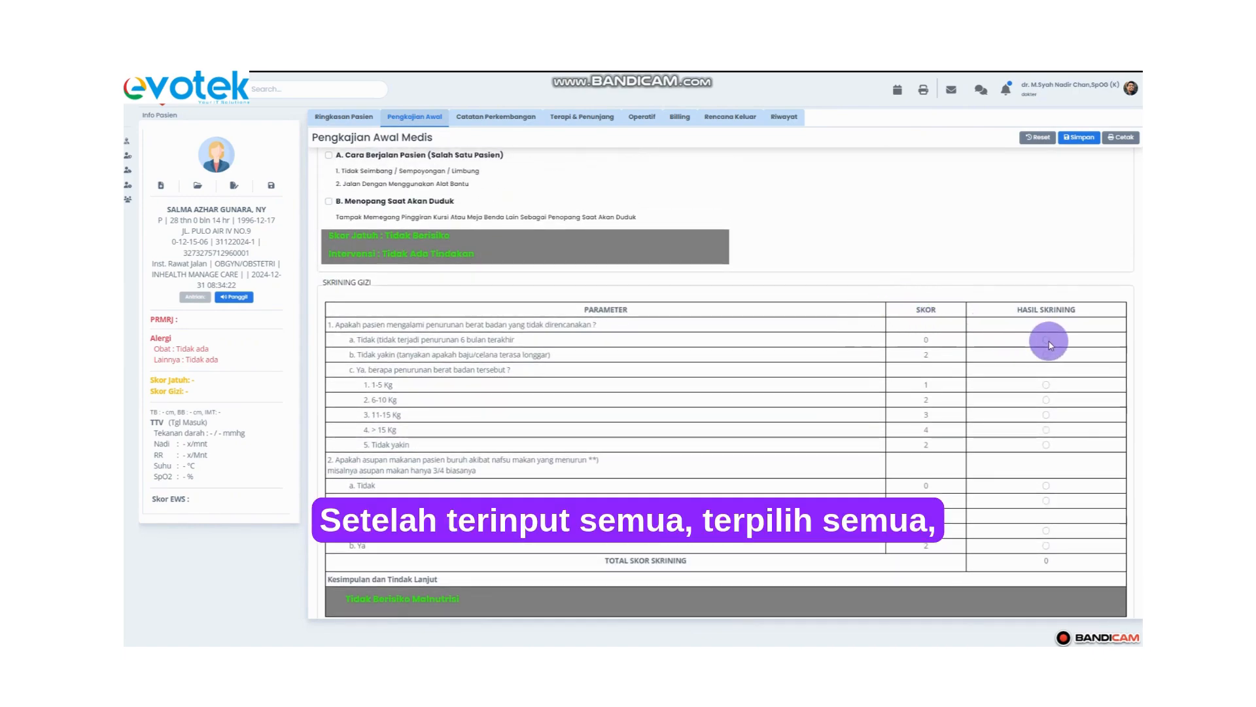
pyautogui.click(1046, 340)
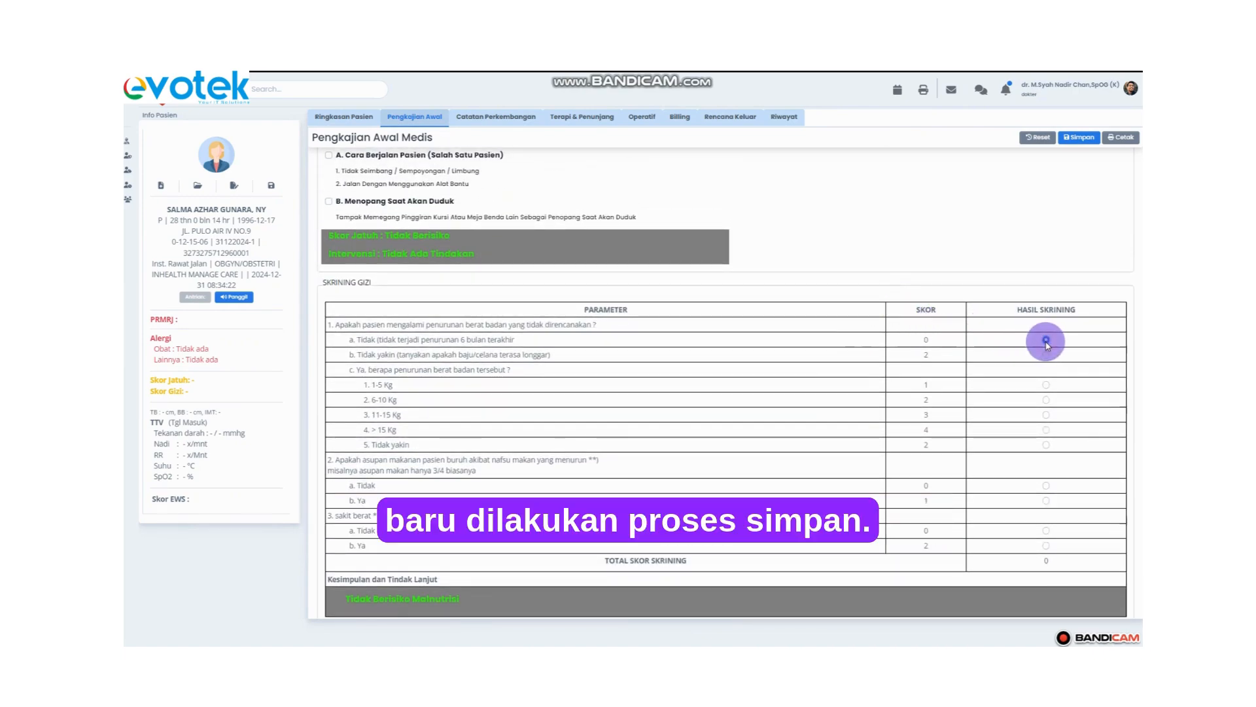
pyautogui.click(1078, 140)
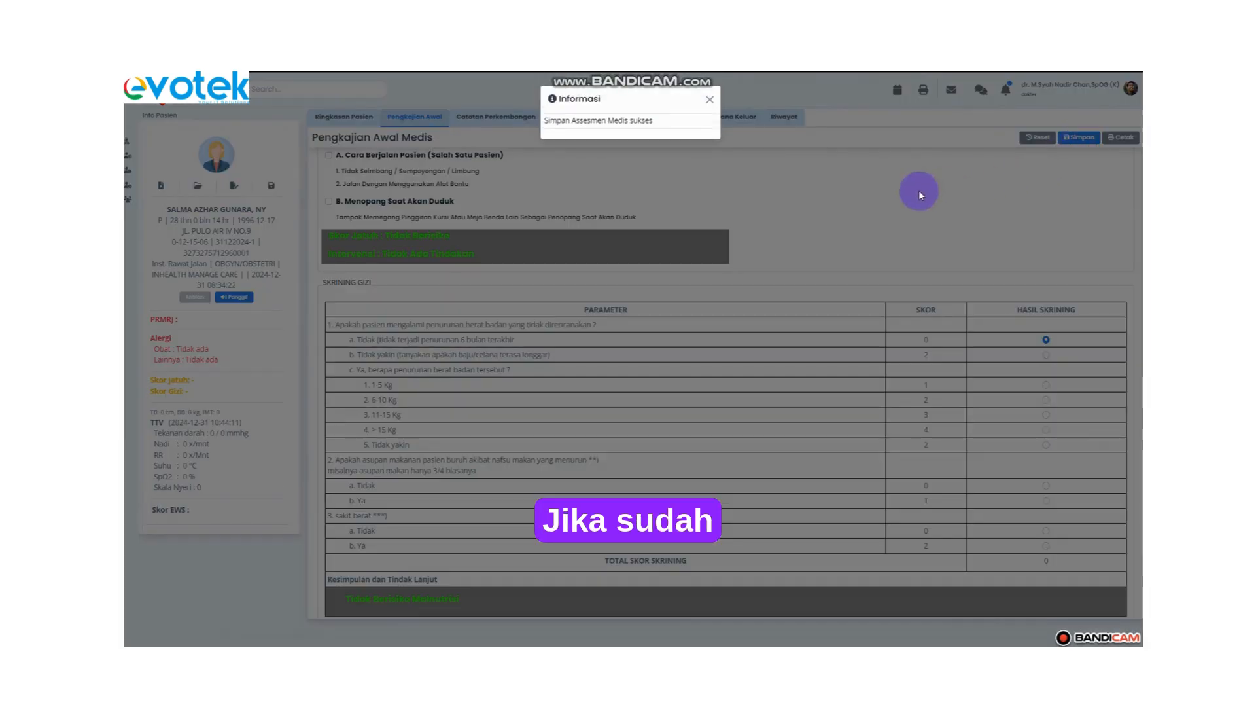
pyautogui.click(652, 216)
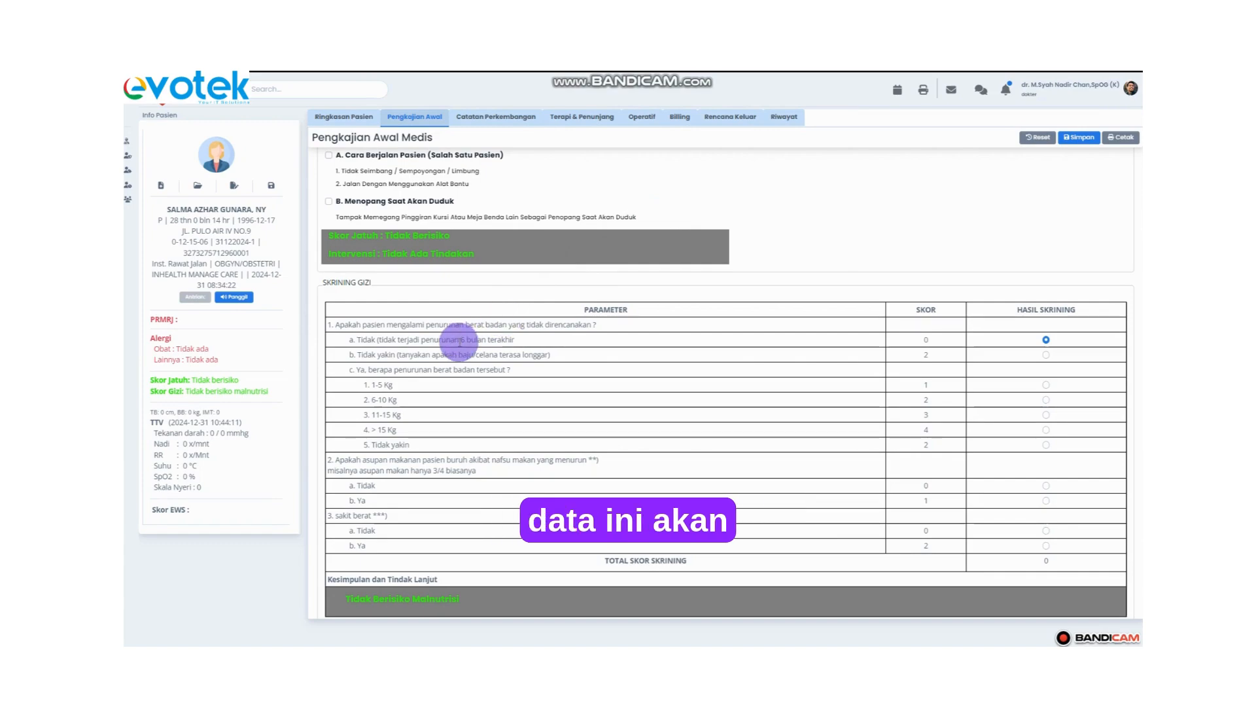
# Step: Start a new CPPT SOAP note under Catatan Perkembangan, Pengkajian Ulang, and set its date and time to 31/12/2024 10:44:35
pyautogui.scroll(3, 459, 341)
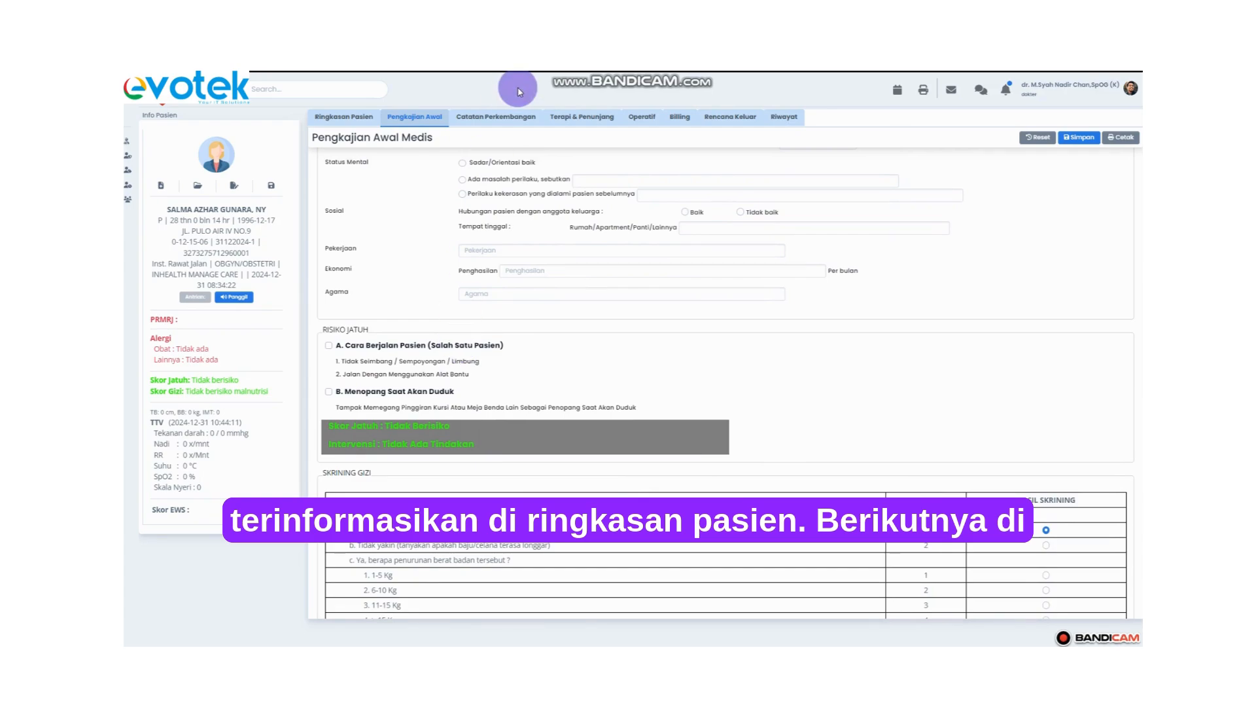
pyautogui.click(505, 119)
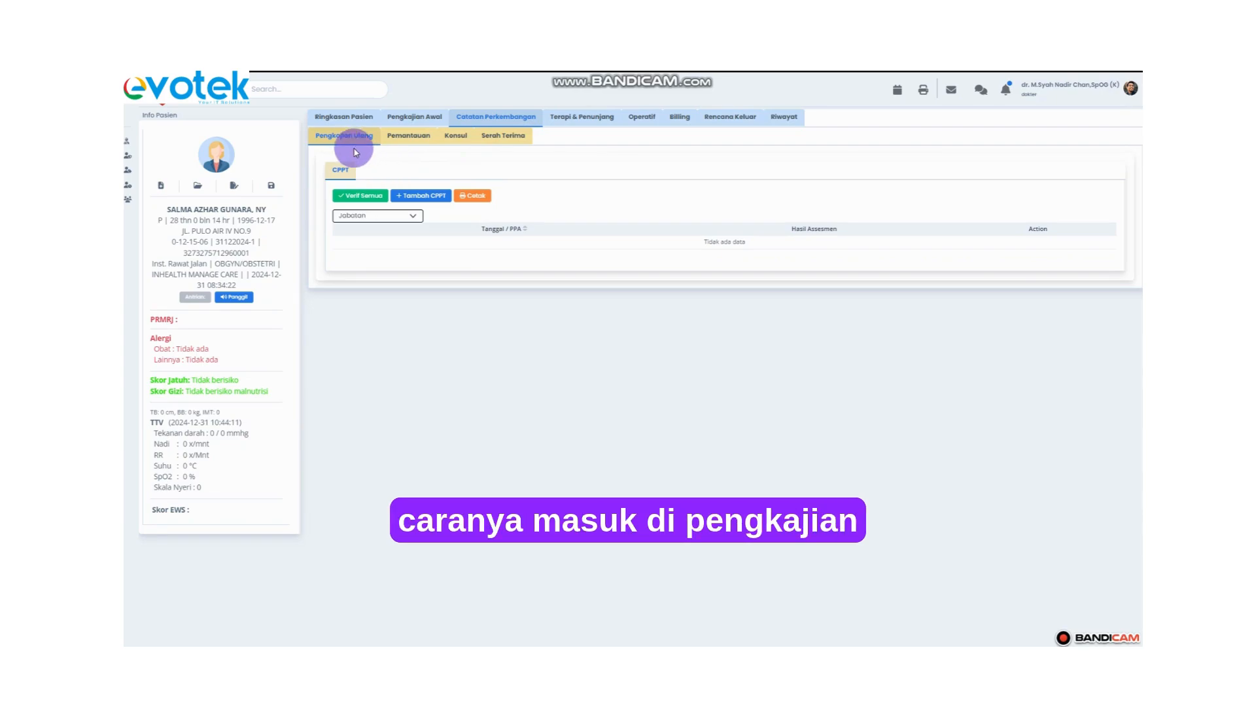
pyautogui.click(414, 196)
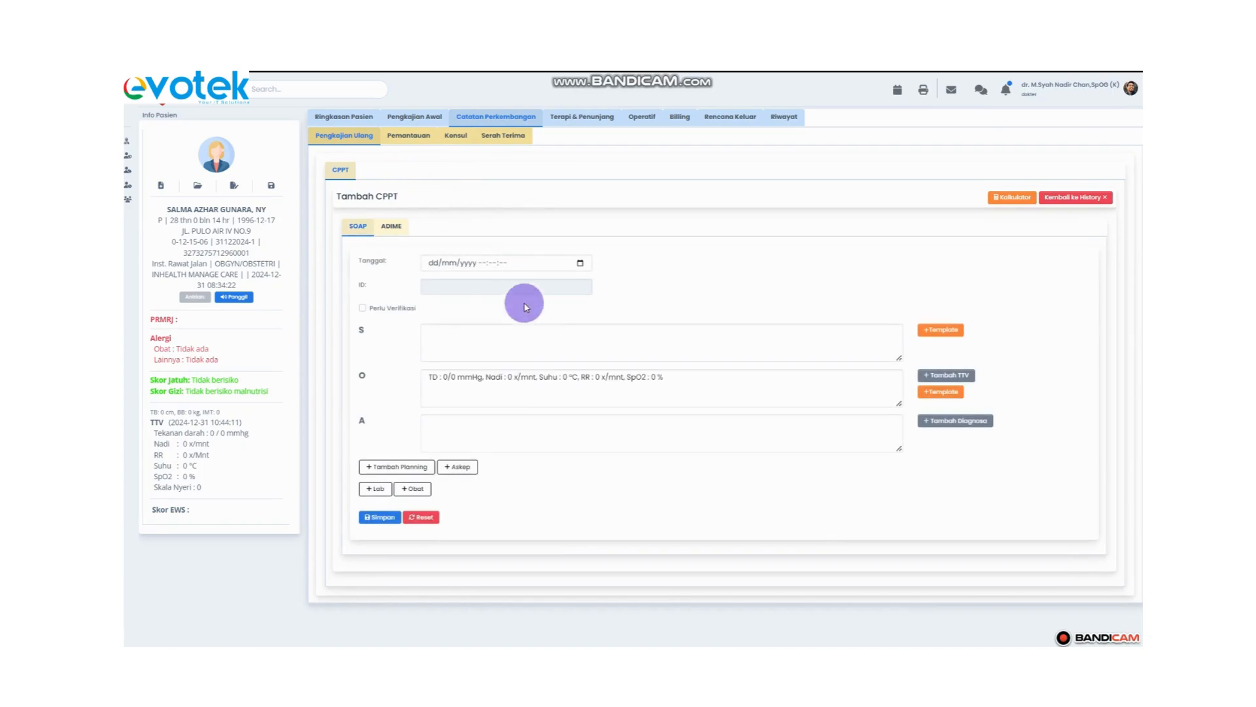
pyautogui.click(580, 265)
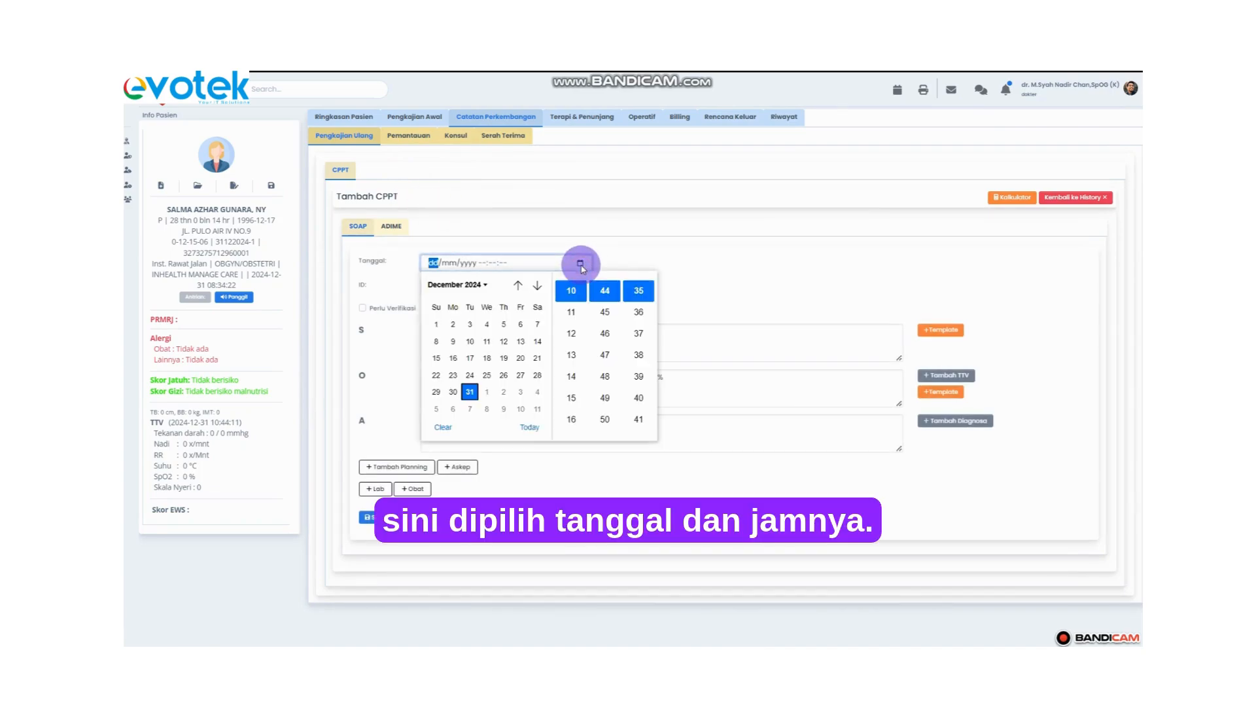
pyautogui.click(640, 295)
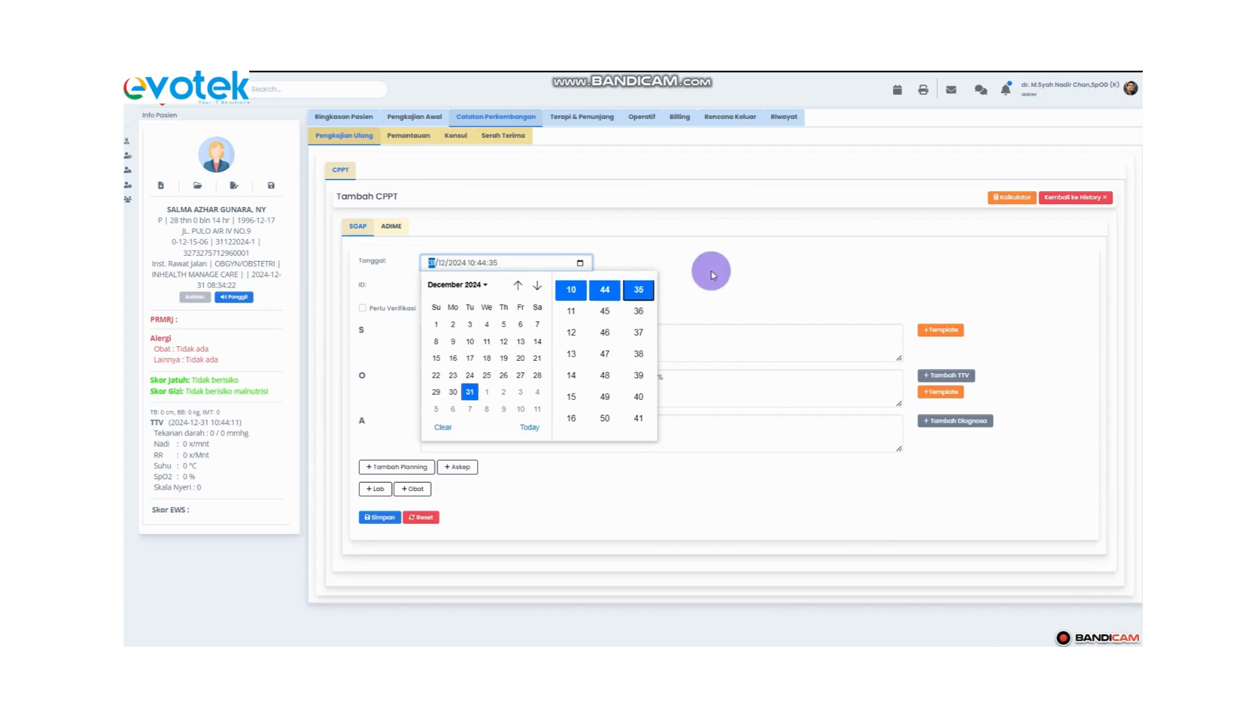
pyautogui.click(709, 268)
# Step: Enter "pasien mengeluh sakit perut" as the subjective (S) complaint of the SOAP note
pyautogui.click(519, 340)
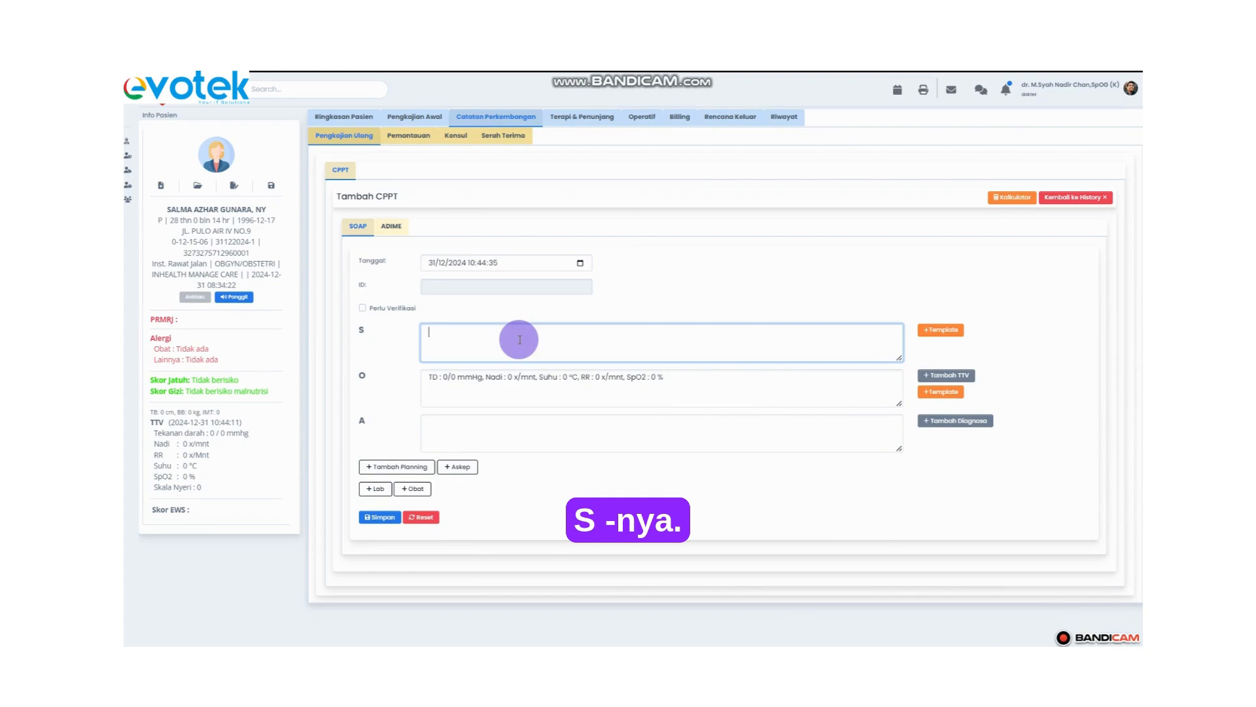
pyautogui.write('su')
pyautogui.press('BackSpace')
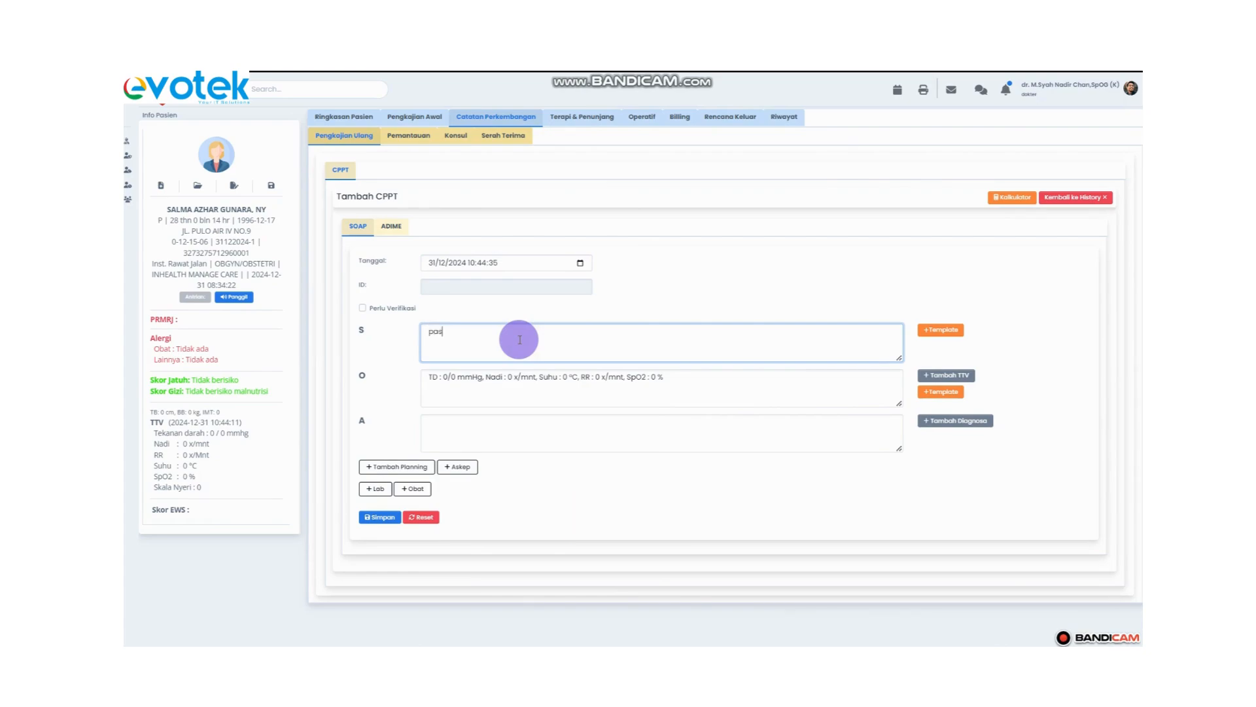
pyautogui.write('asien mengeluh sakit perut')
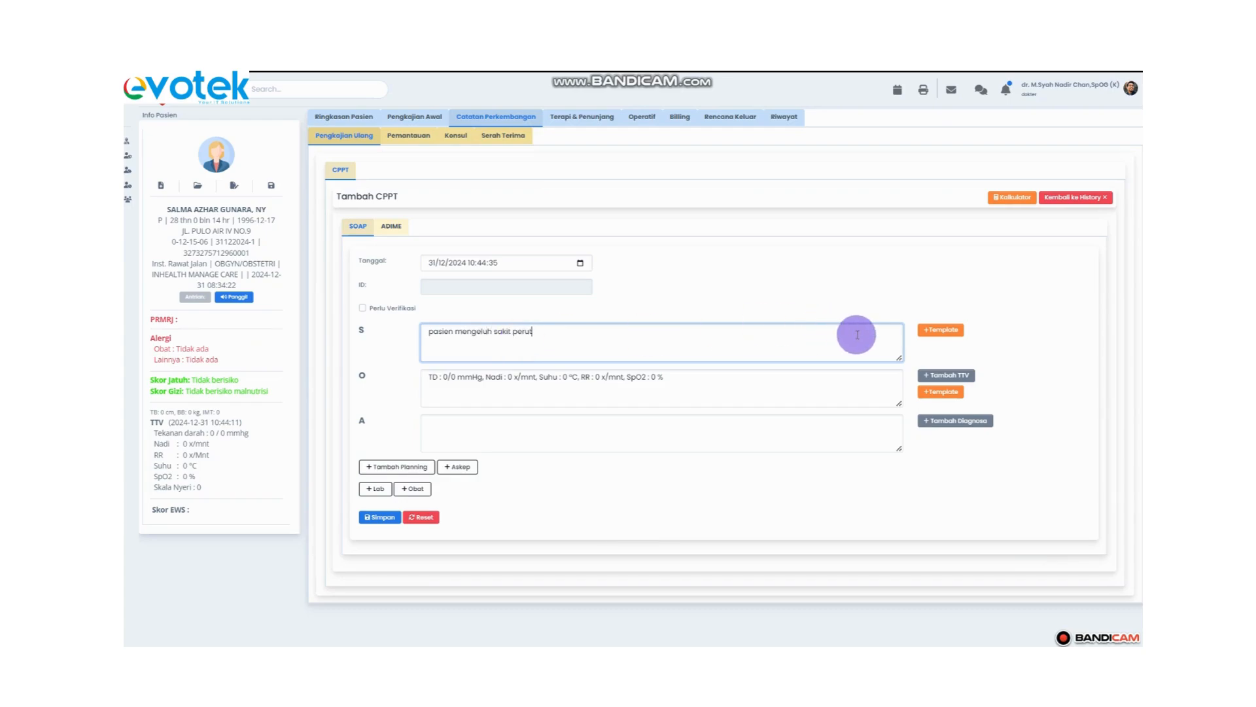
# Step: Save the complaint as a Subjektif template named "keluhan" and apply that template to the S field
pyautogui.click(930, 338)
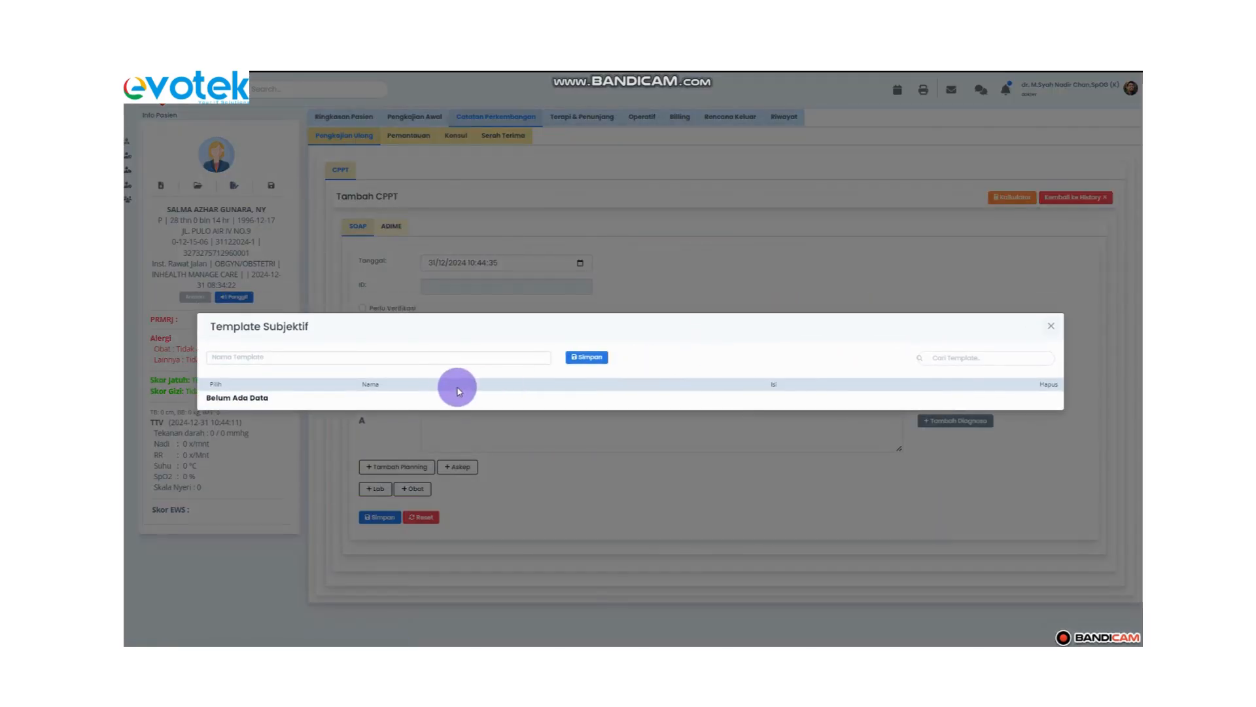
pyautogui.click(481, 355)
pyautogui.write('k')
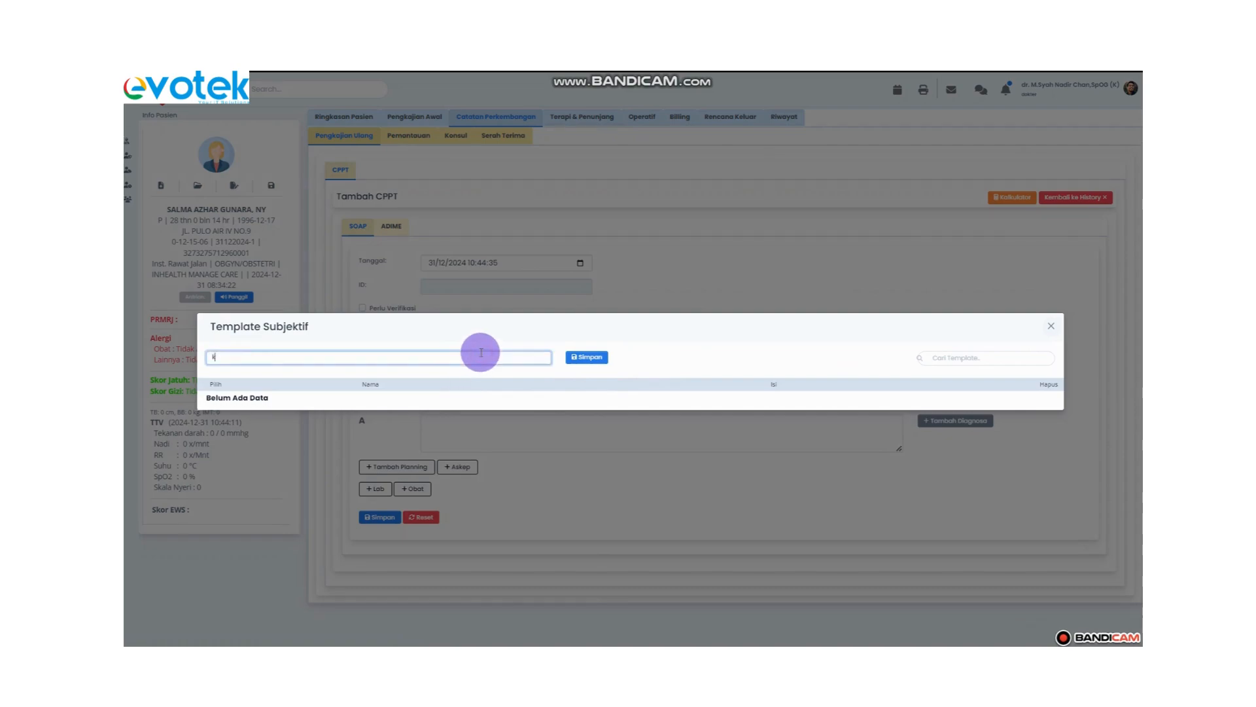
pyautogui.write('eluhan')
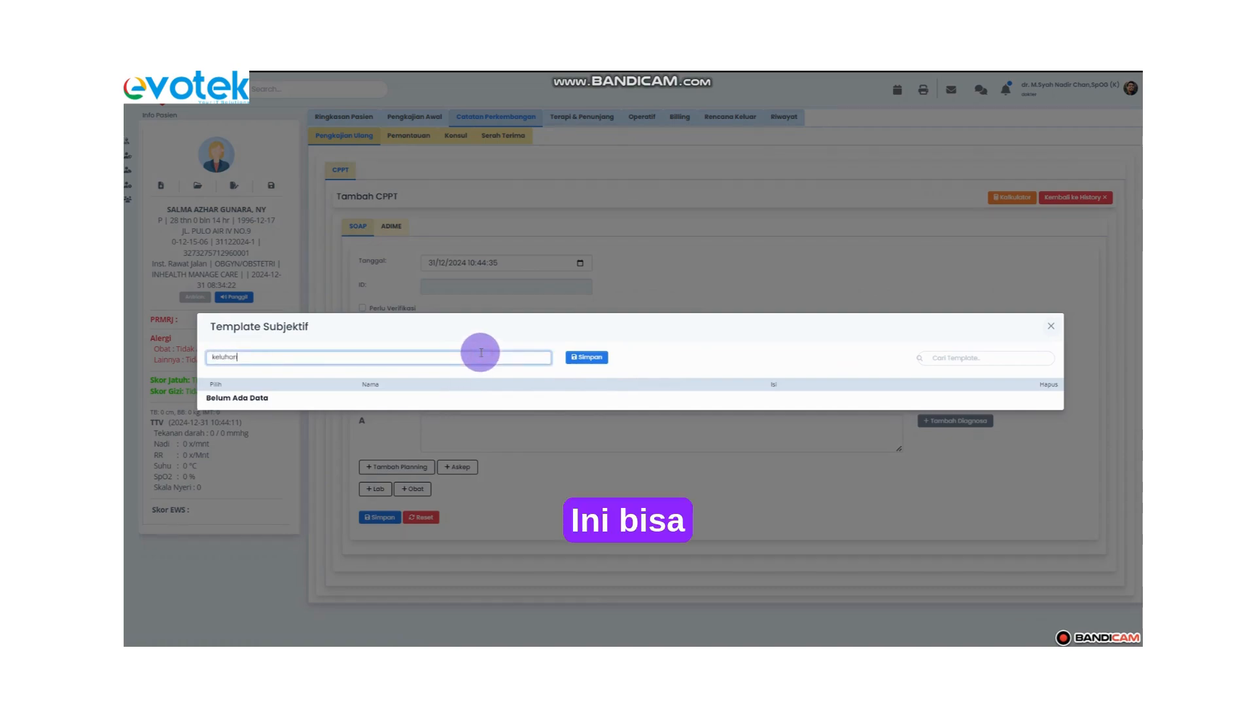
pyautogui.click(587, 356)
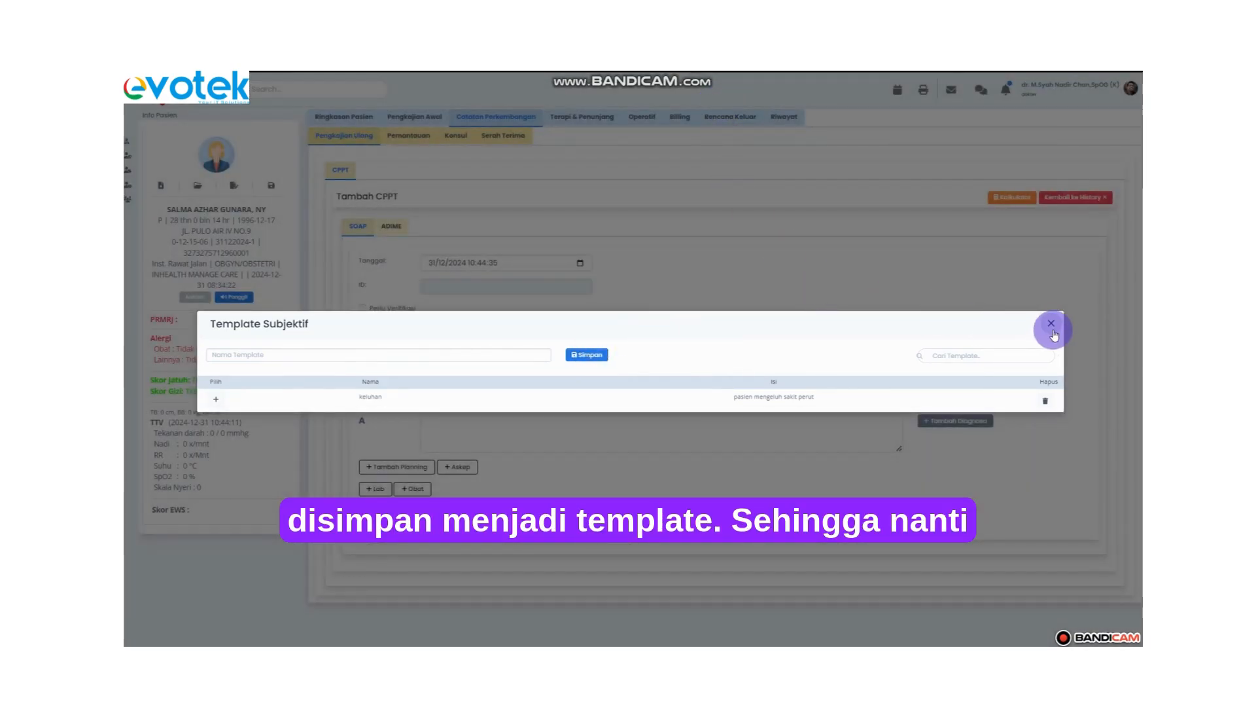
pyautogui.click(1054, 328)
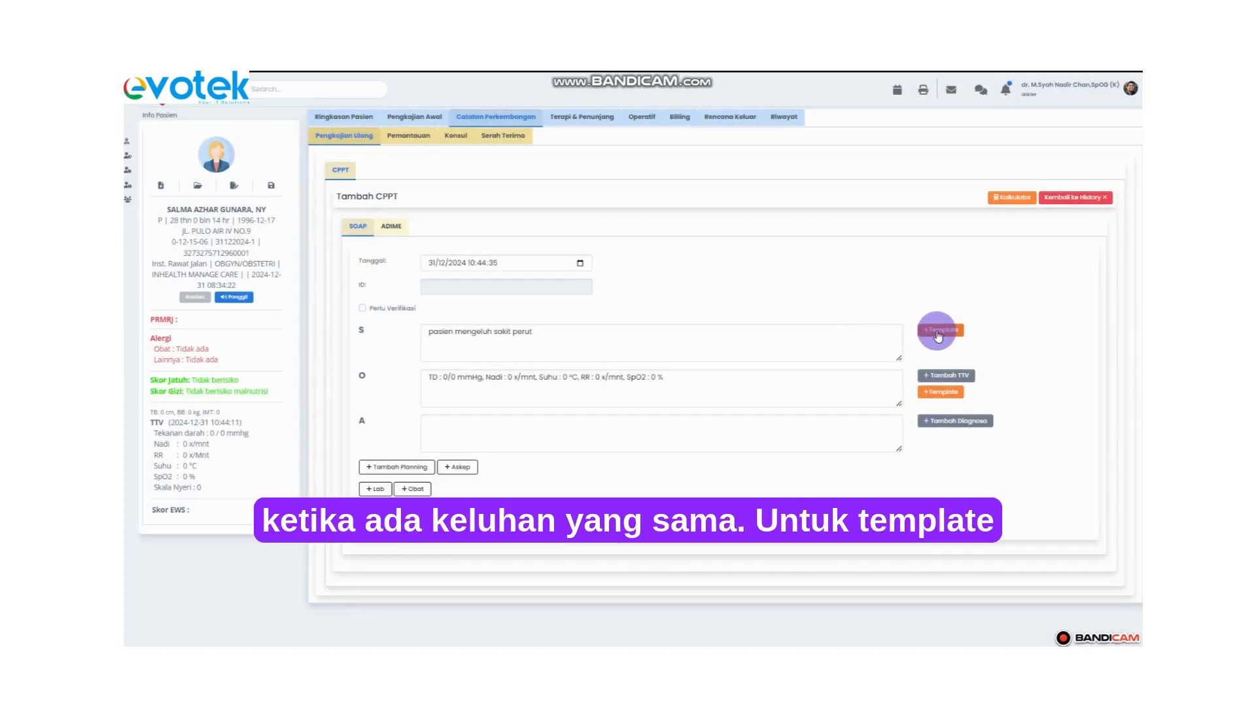
pyautogui.click(939, 331)
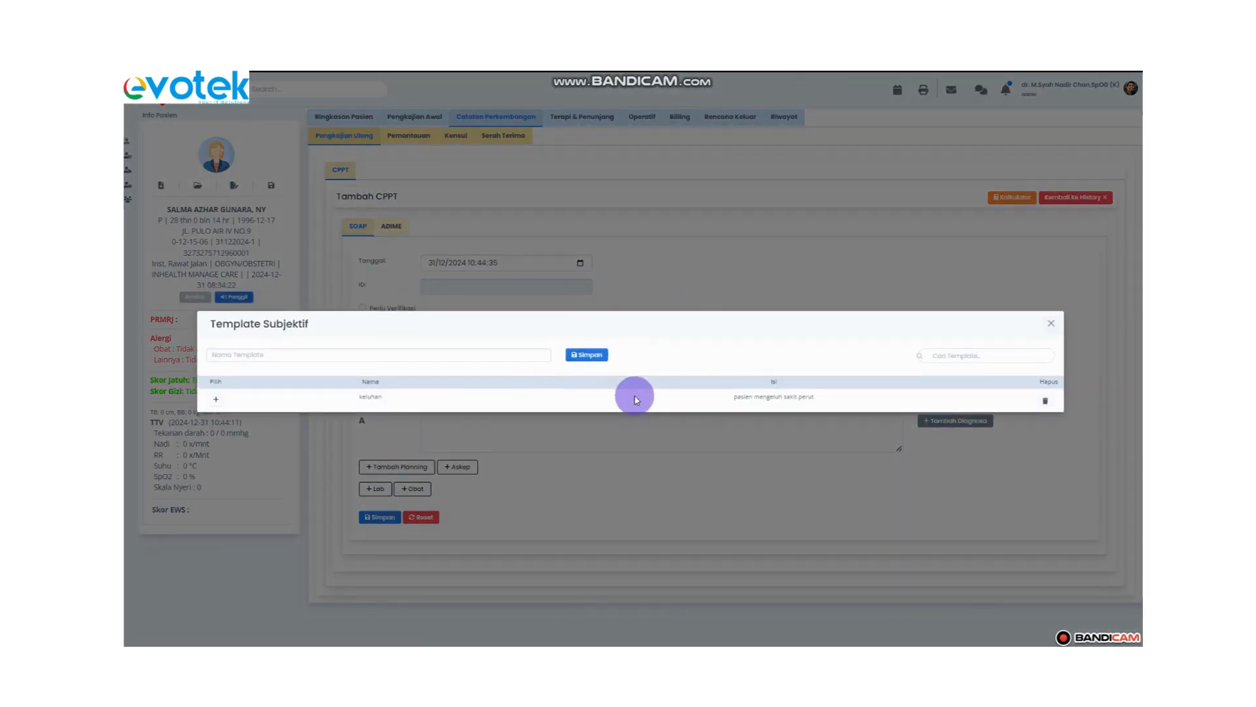
pyautogui.click(215, 399)
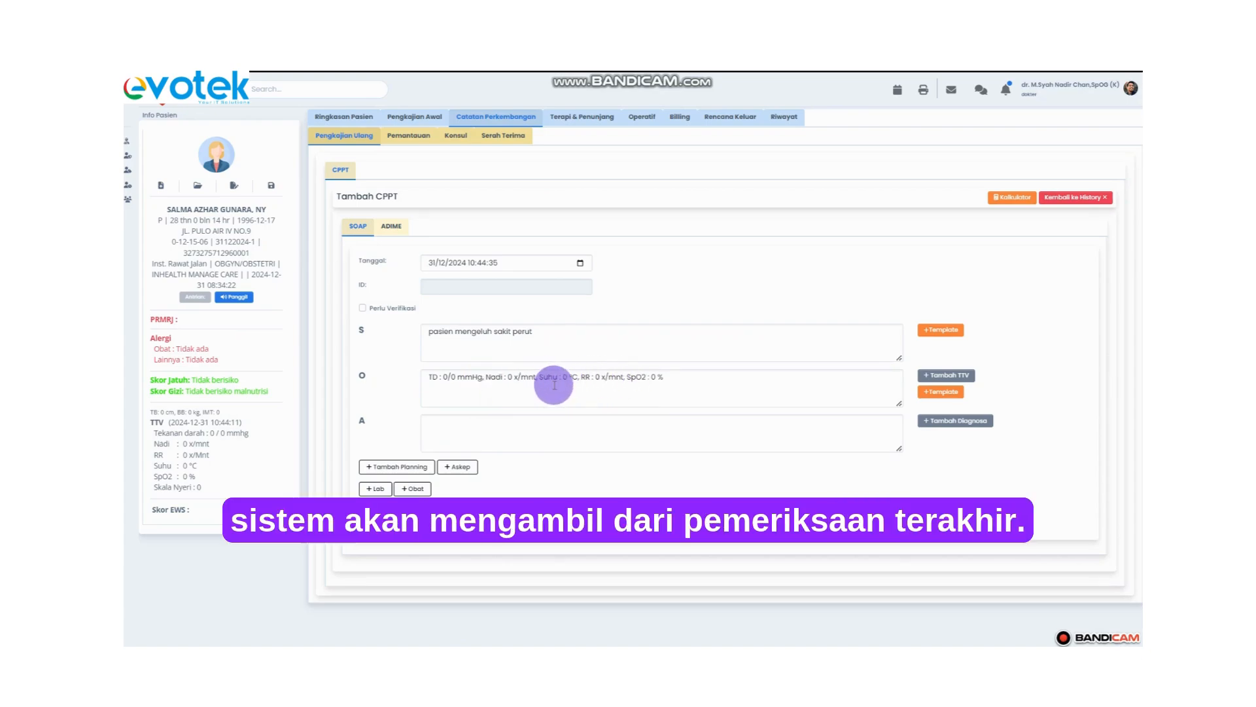
pyautogui.click(520, 447)
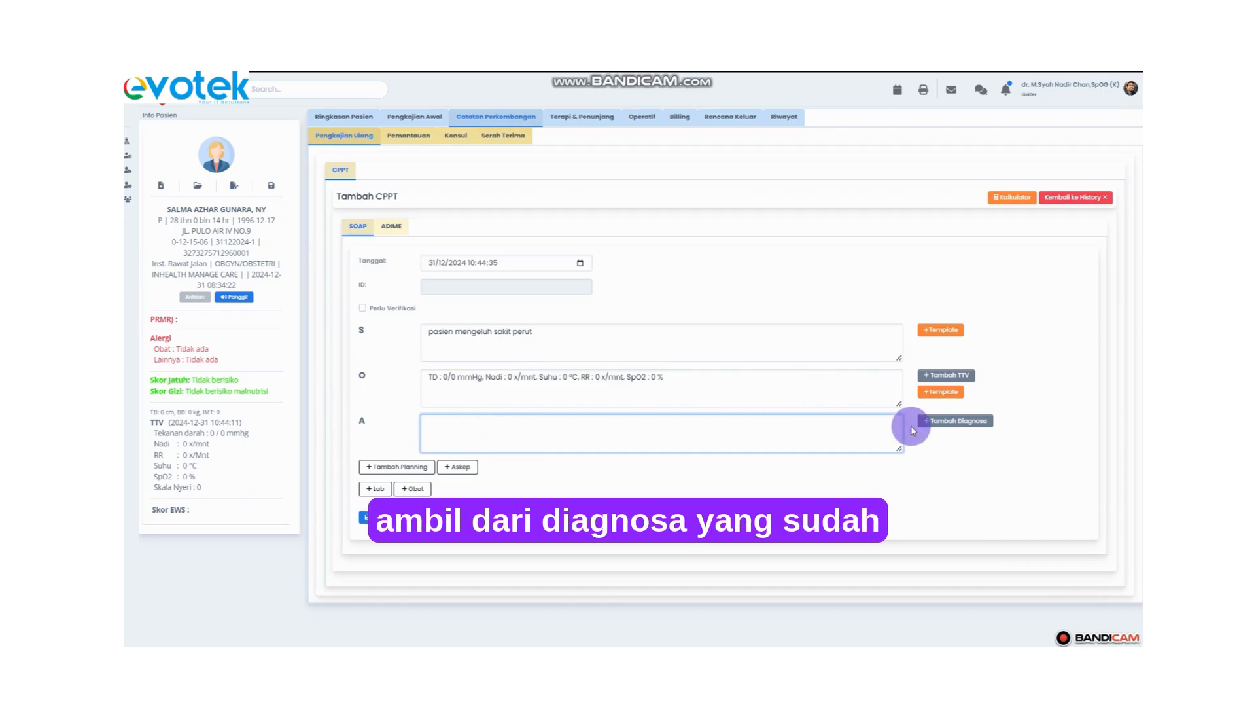
pyautogui.click(946, 425)
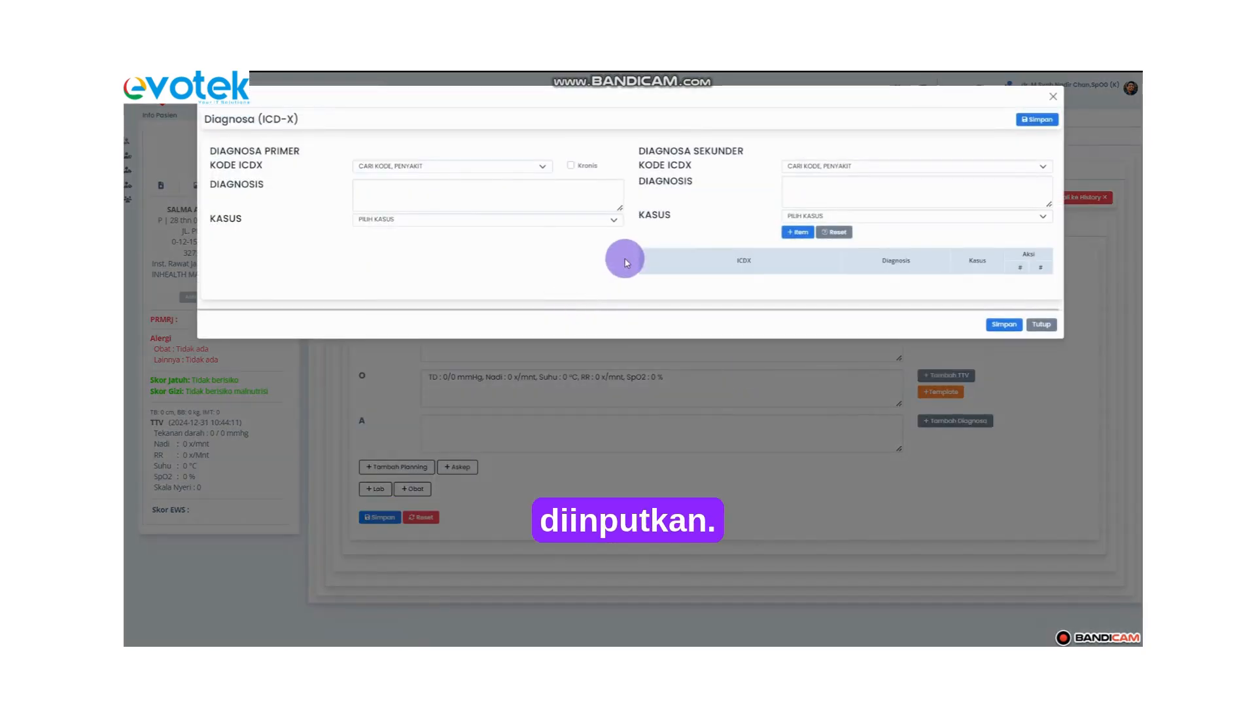
pyautogui.click(1006, 327)
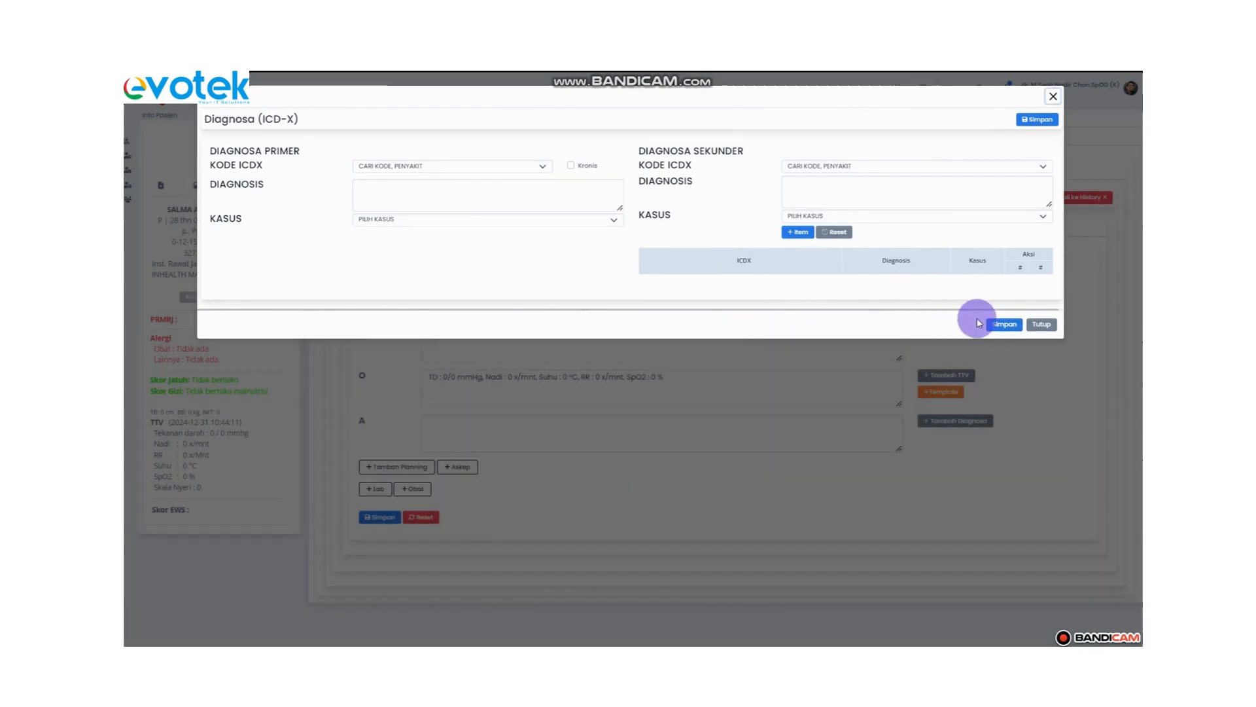
pyautogui.click(1001, 333)
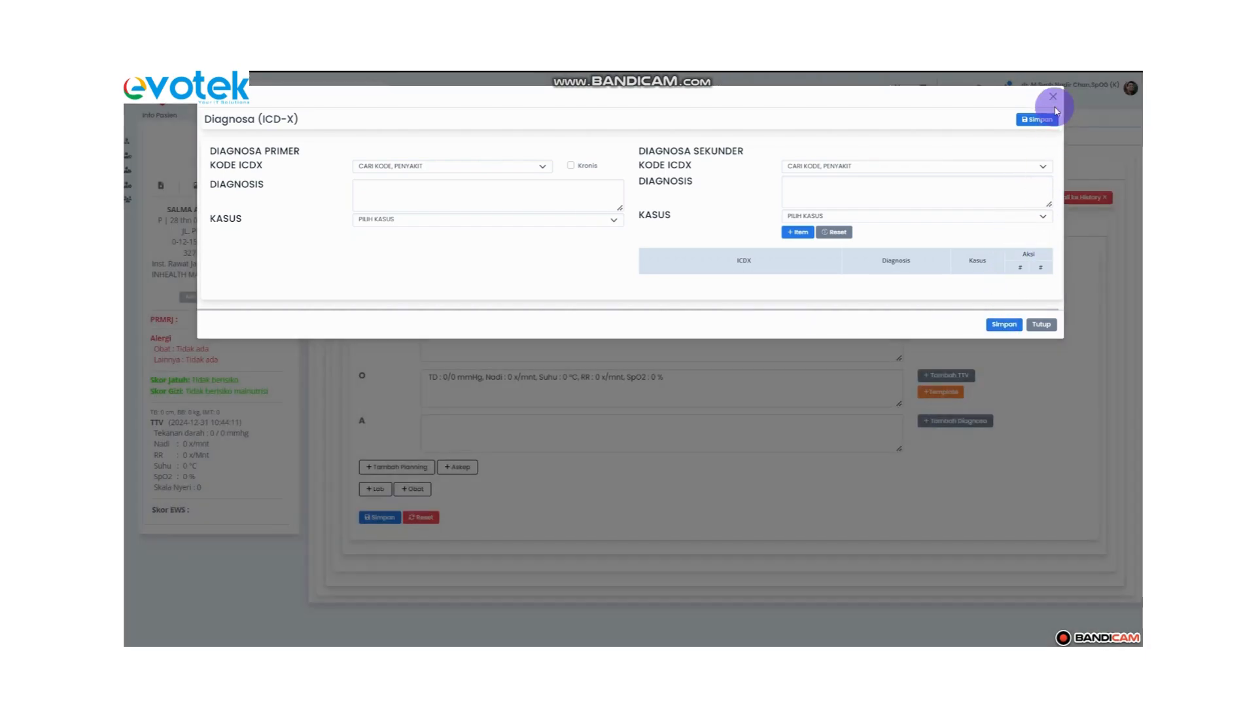
pyautogui.click(1053, 98)
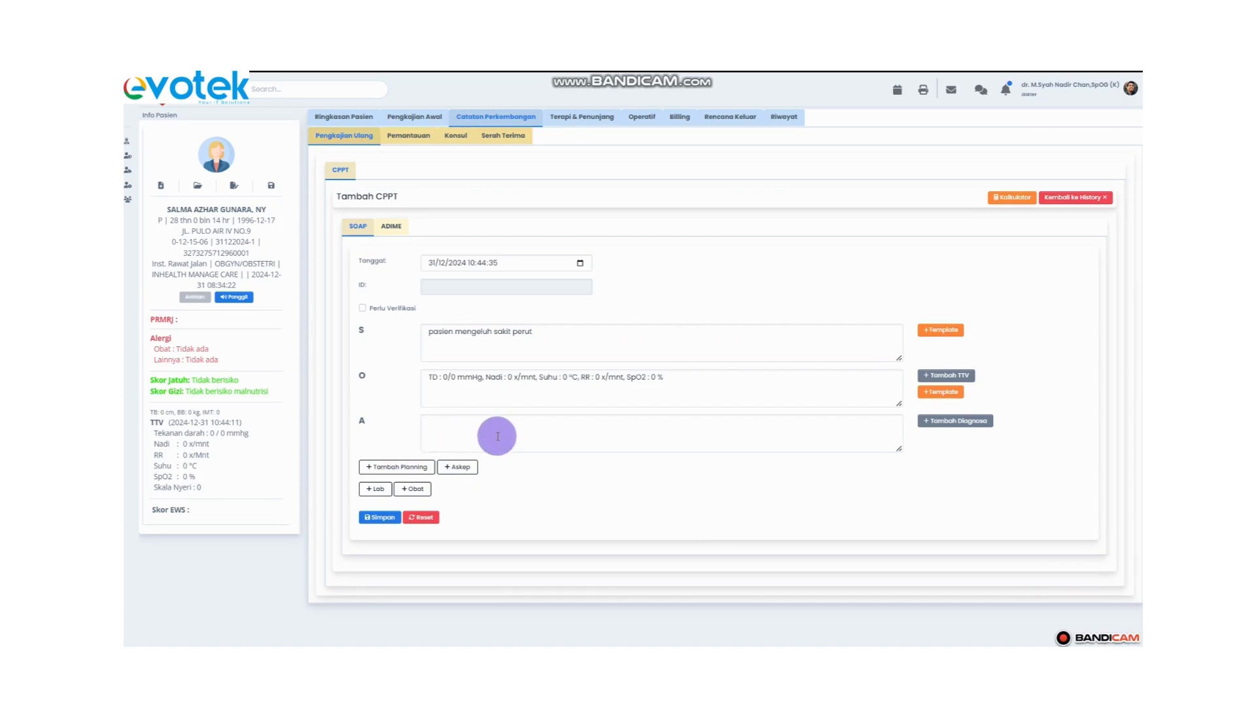
# Step: Add a planning entry to the CPPT SOAP note and save the note
pyautogui.click(400, 467)
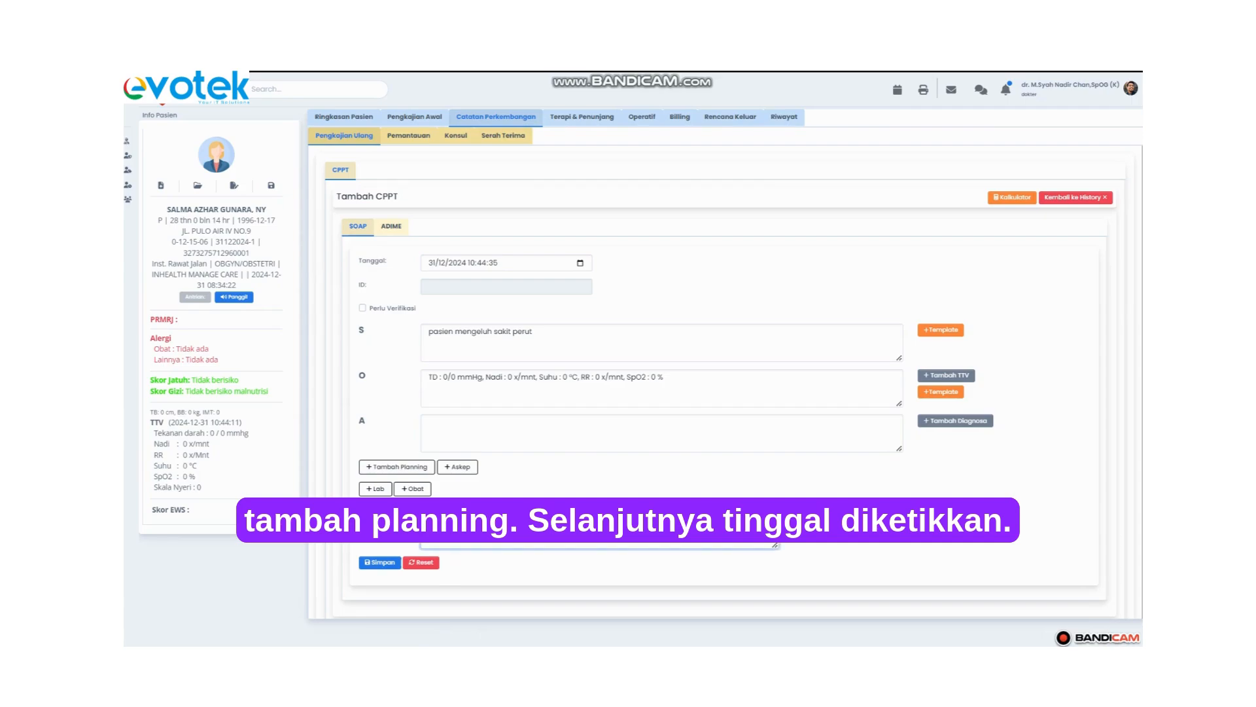
pyautogui.write('P')
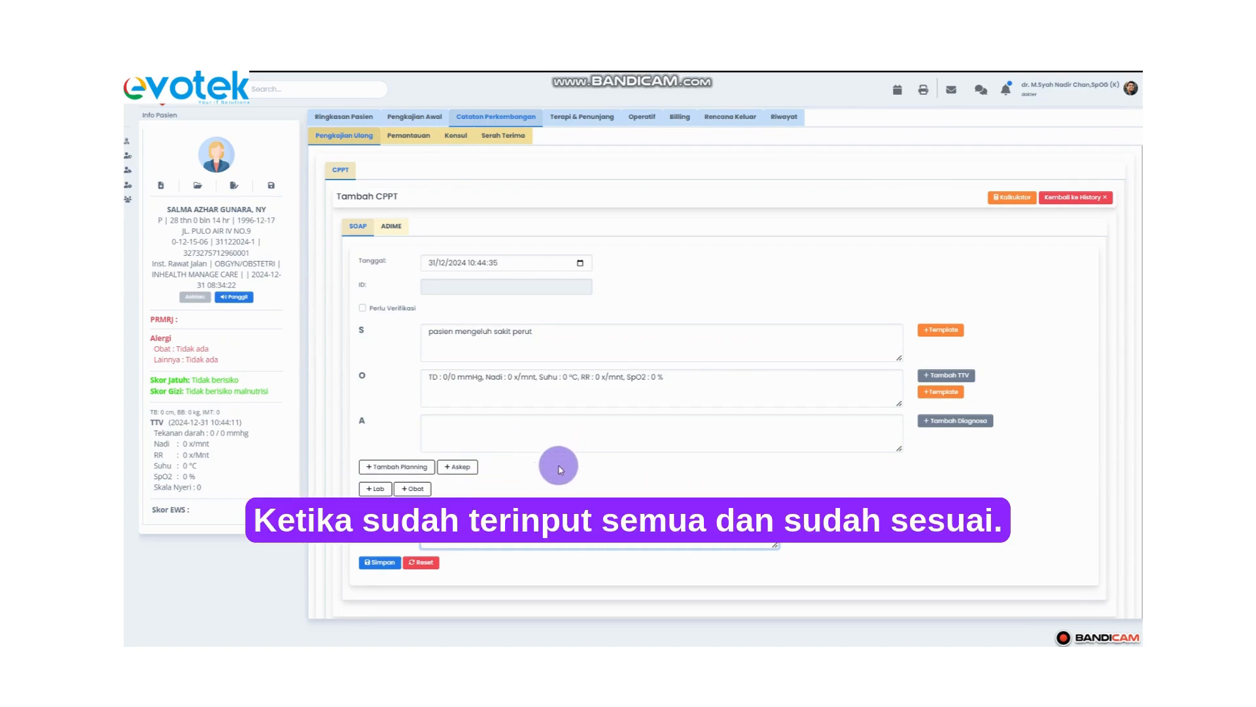
pyautogui.click(374, 563)
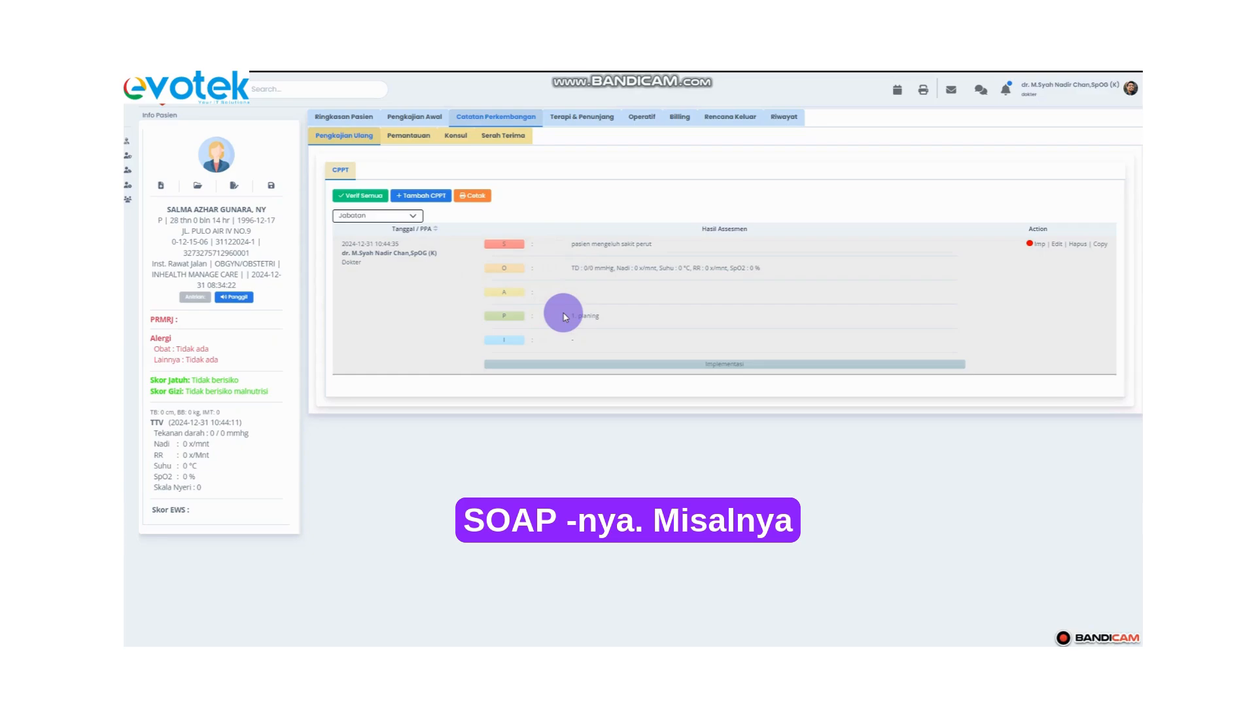
# Step: View the EWS (Dewasa) and Observasi monitoring forms under Pemantauan
pyautogui.click(398, 142)
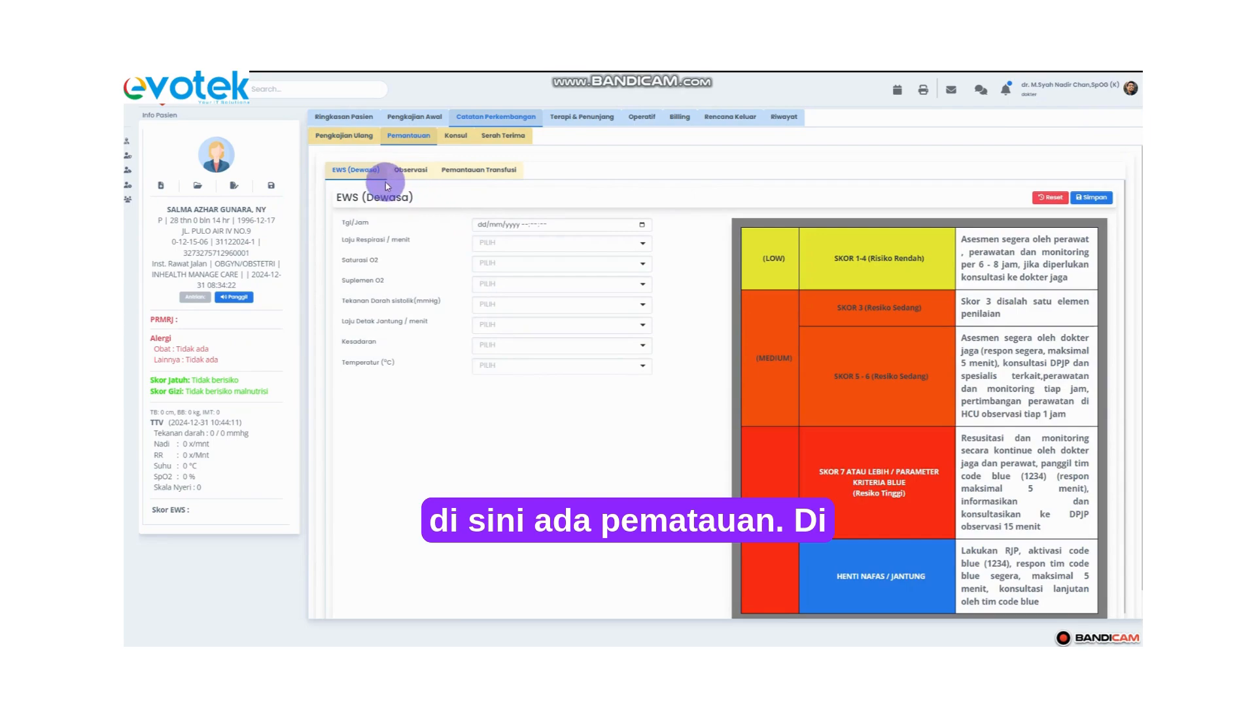
pyautogui.click(408, 175)
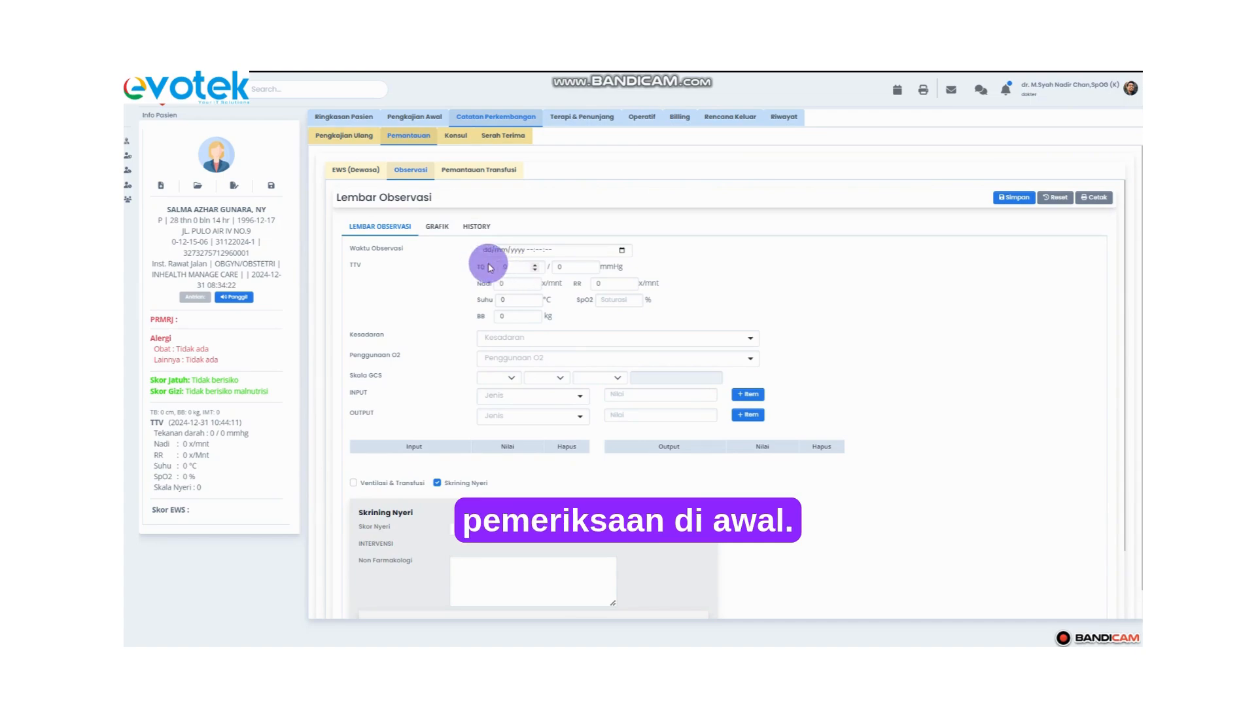
# Step: Under Konsul, plan a consultation with the BEDAH unit and its listed surgeon, enter the question "mhn konsul", and save it
pyautogui.click(456, 139)
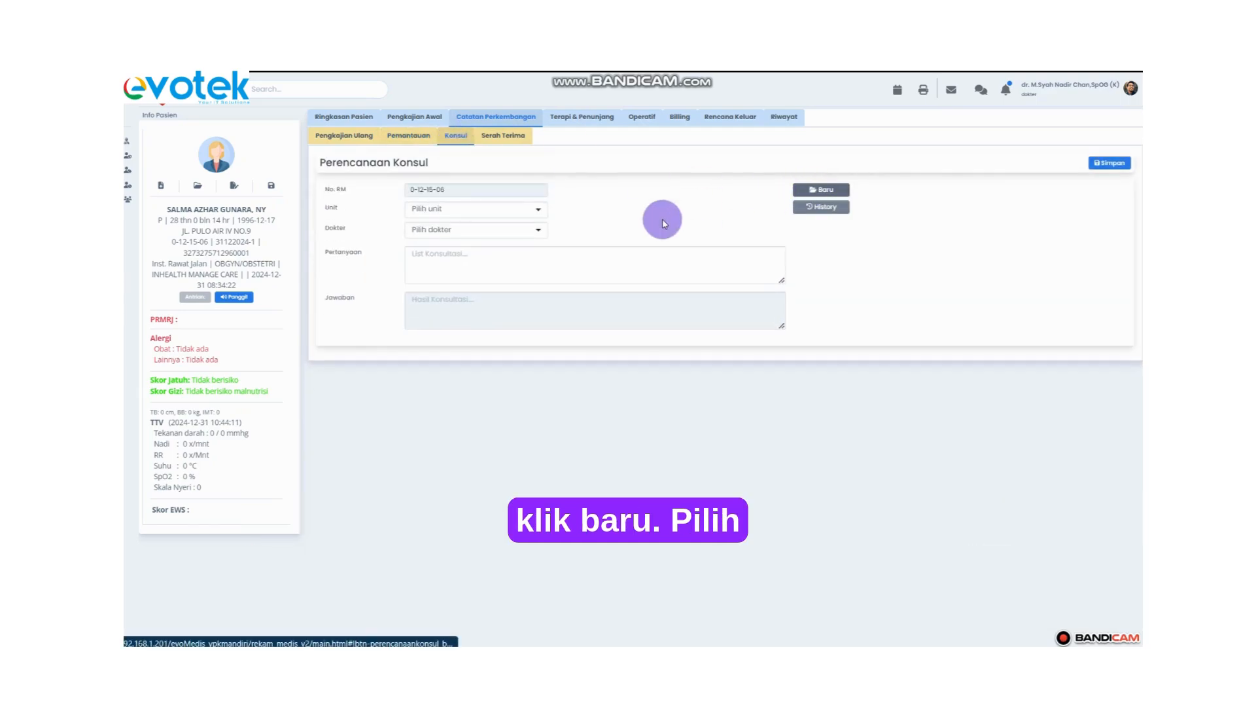
pyautogui.click(526, 211)
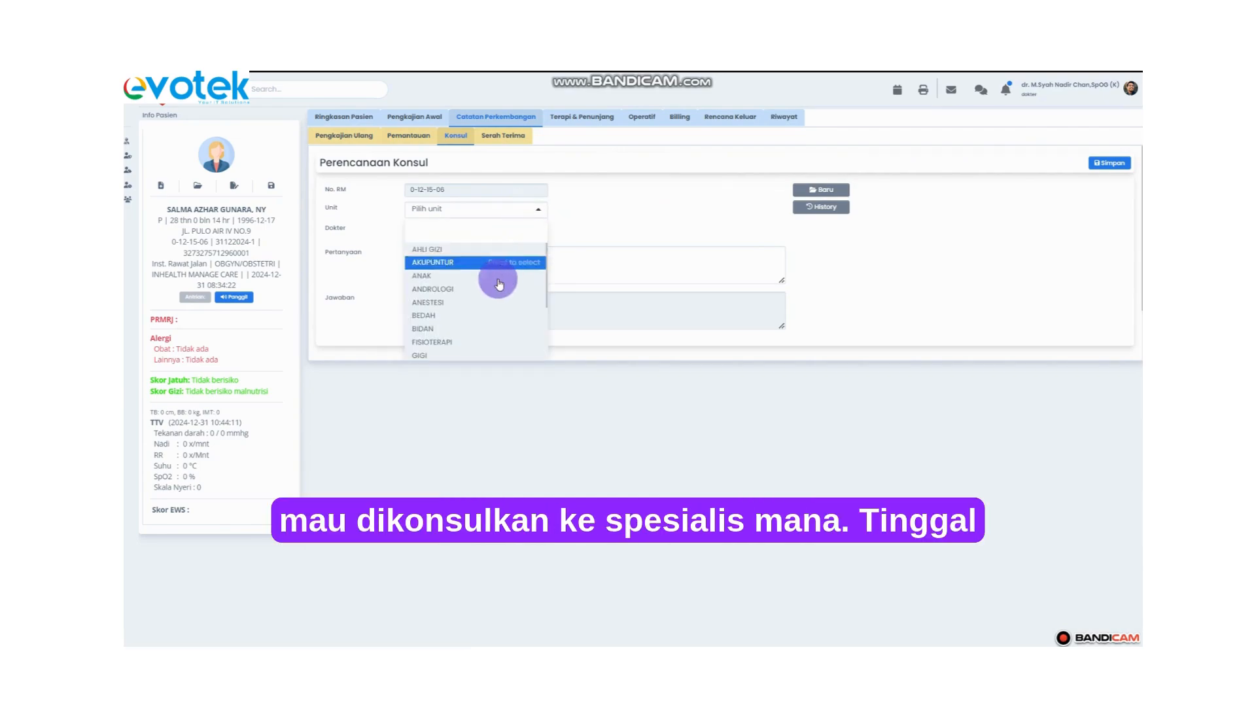
pyautogui.click(484, 321)
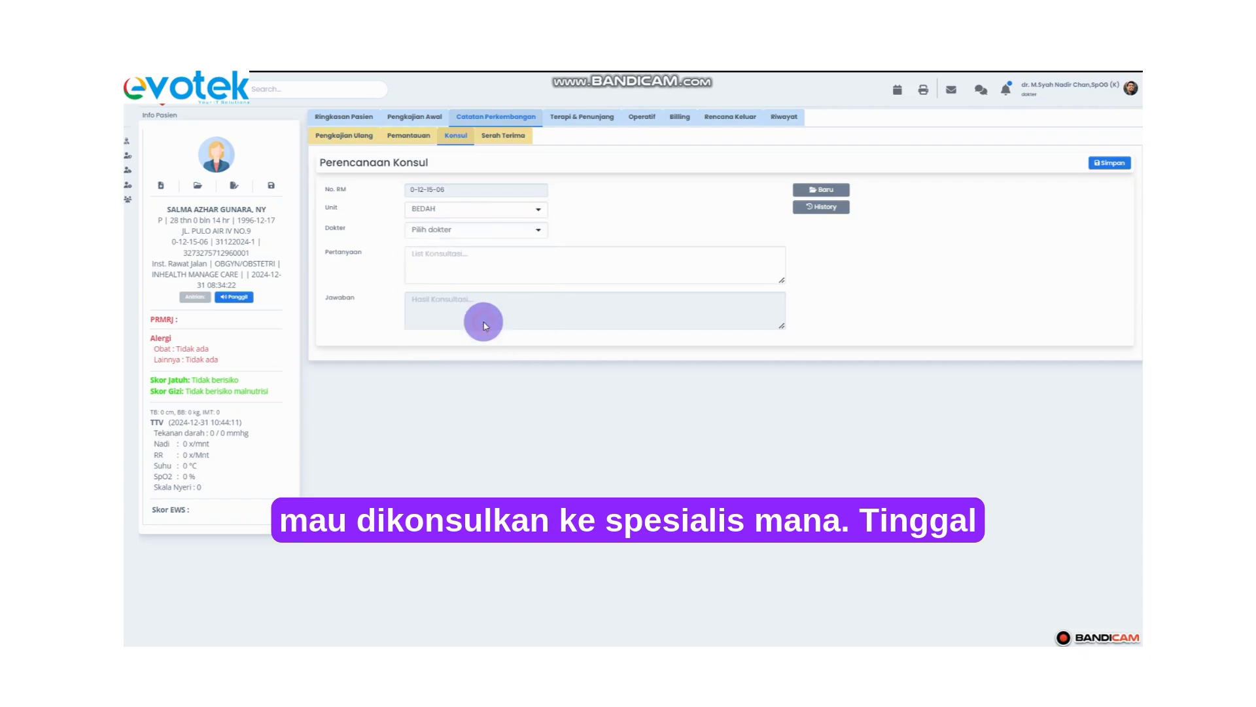
pyautogui.click(504, 233)
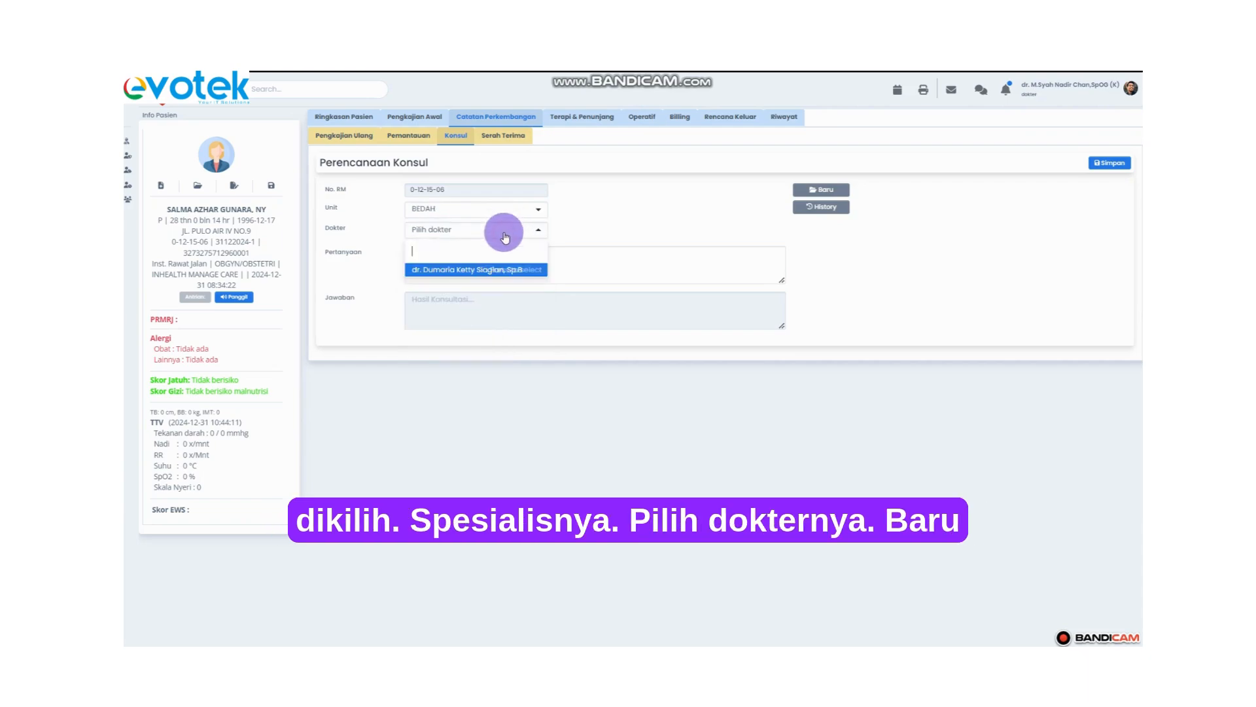
pyautogui.click(494, 270)
pyautogui.click(493, 267)
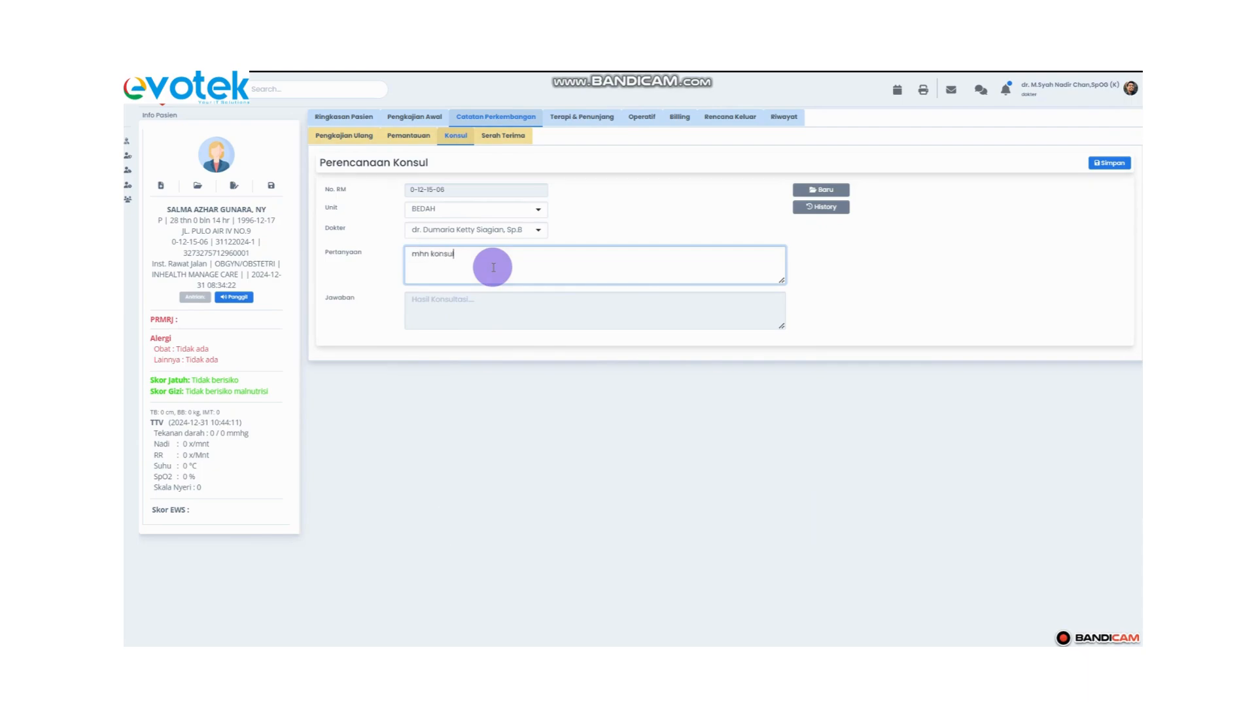
pyautogui.click(1107, 167)
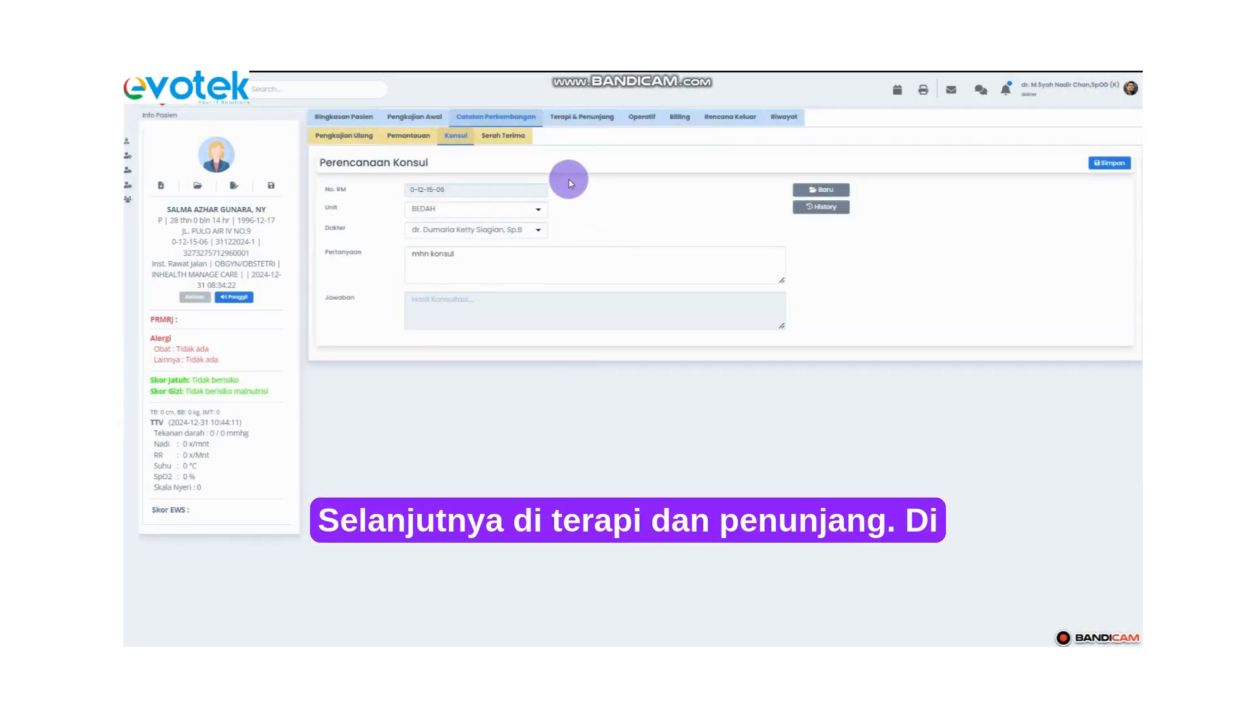
# Step: Create a new prescription under Terapi & Penunjang, Resep, and choose VITACIMIN TAB as the medicine
pyautogui.click(581, 127)
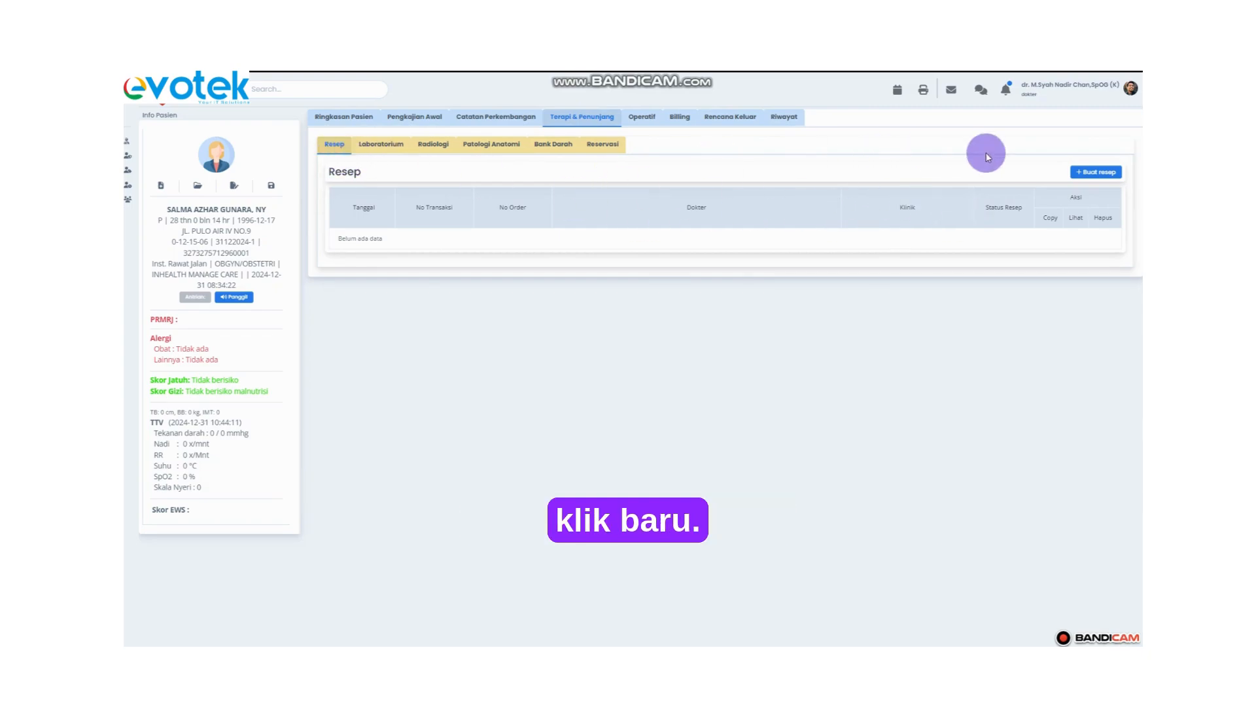
pyautogui.click(1091, 173)
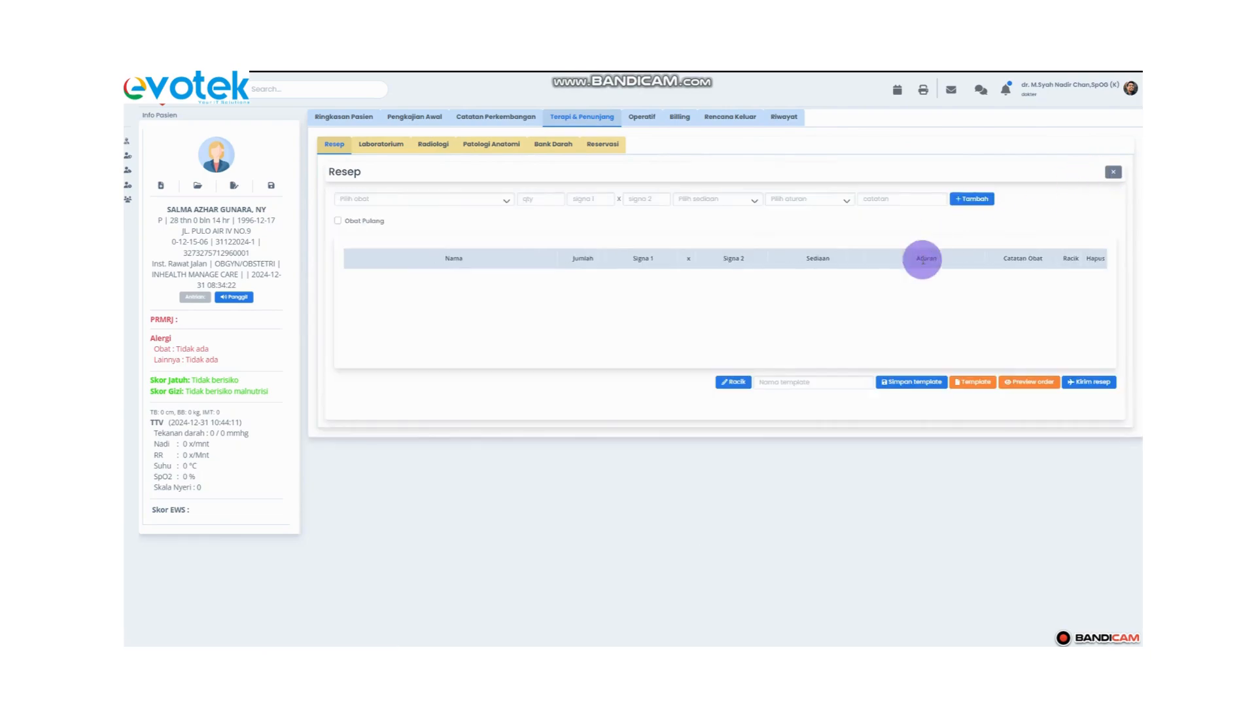
pyautogui.click(485, 196)
pyautogui.write('vi')
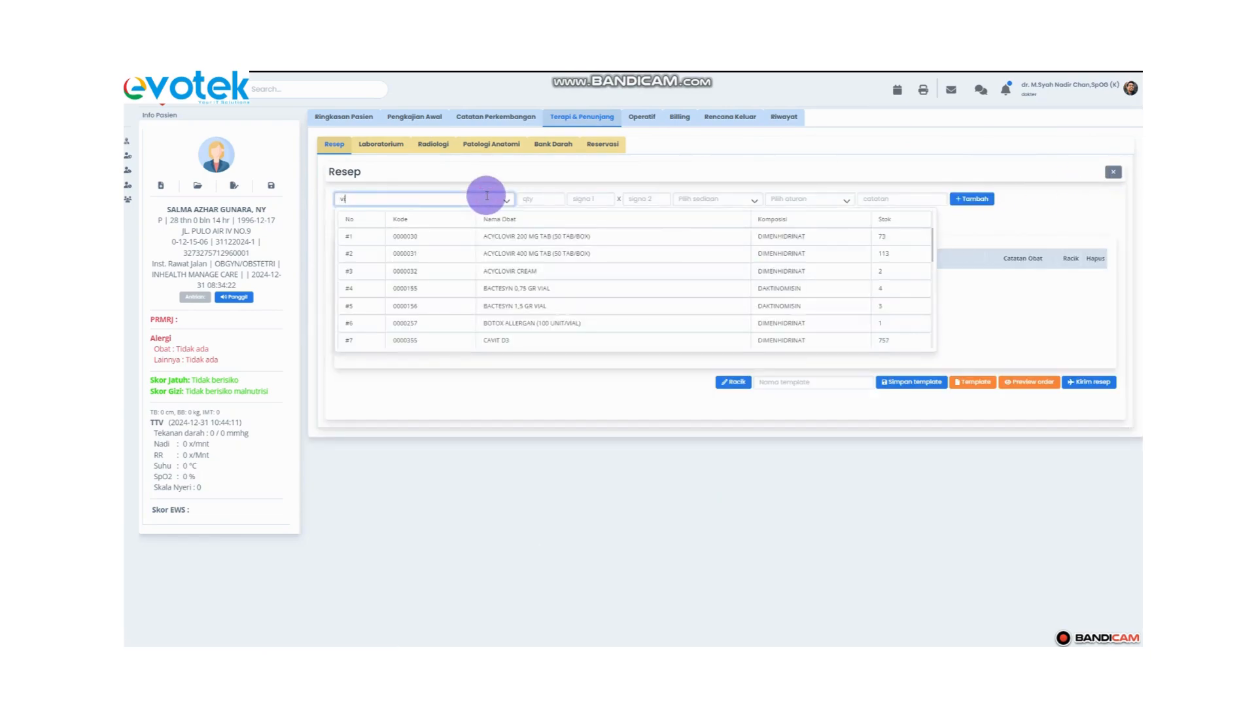
pyautogui.write('ta')
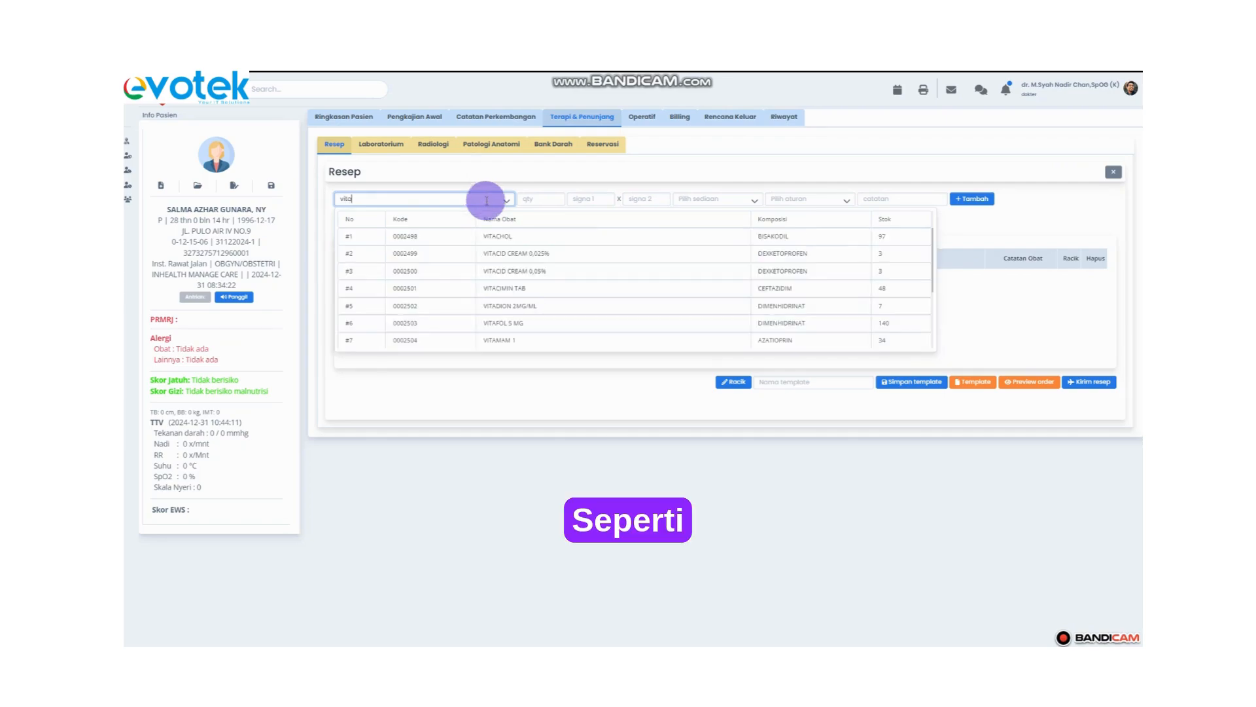
pyautogui.click(540, 293)
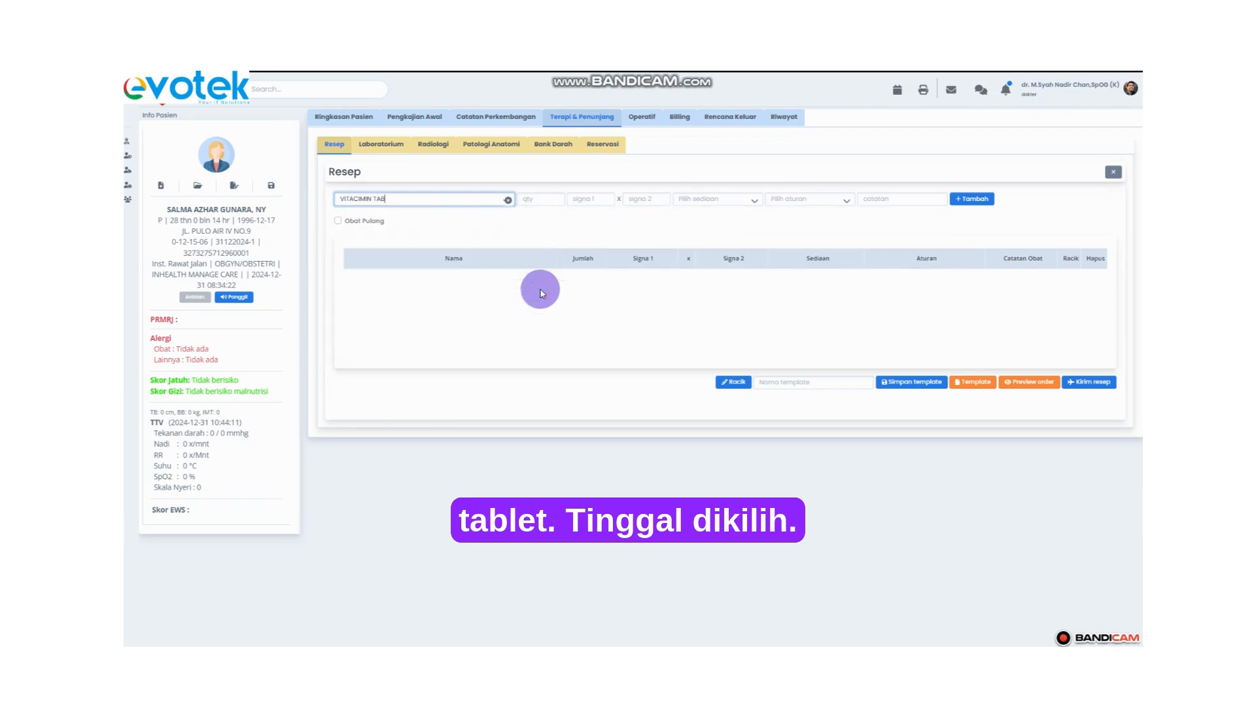
# Step: Add VITACIMIN TAB to the prescription with quantity 10, signa 1 x 1, form TABLET, rule BERSAMA MAKAN and note "test"
pyautogui.click(540, 200)
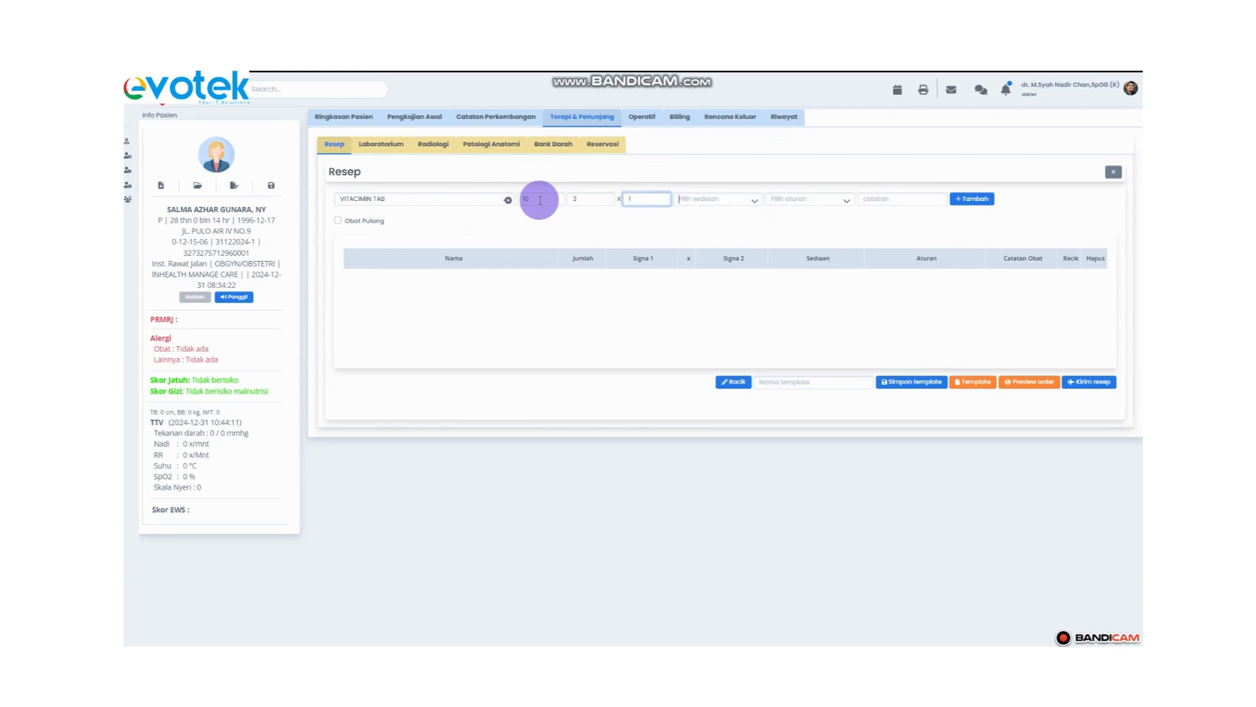
pyautogui.doubleClick(603, 198)
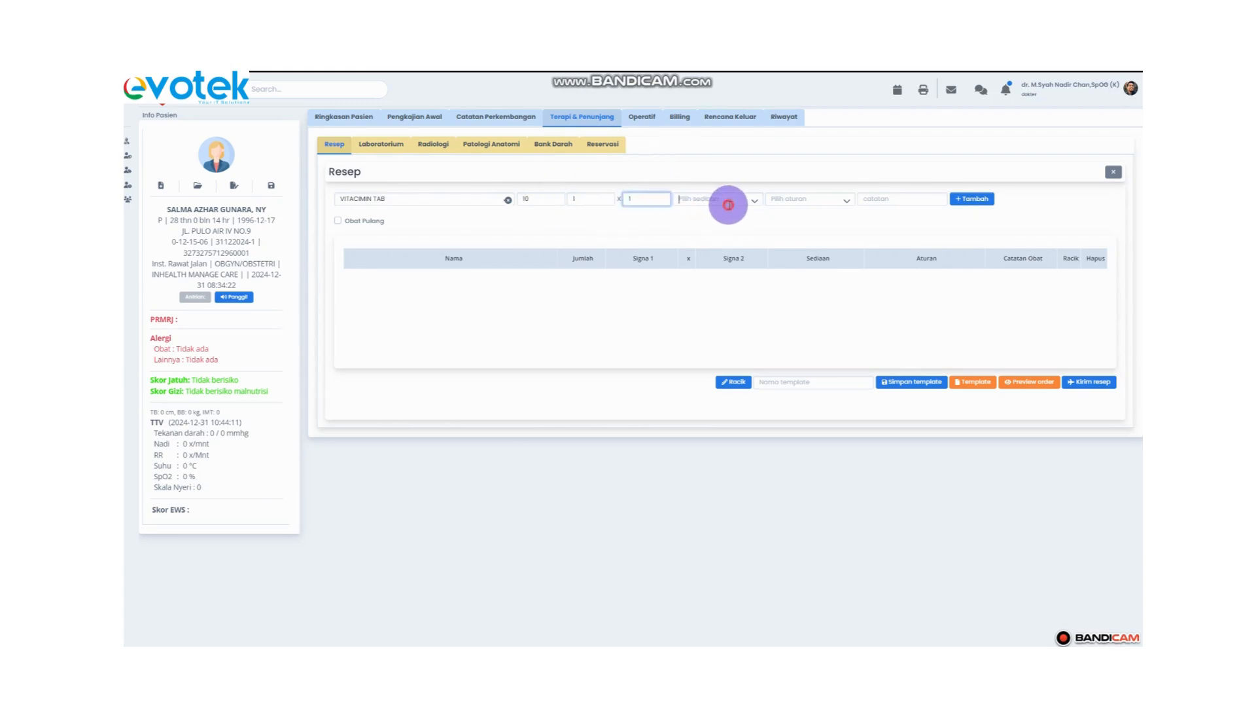
pyautogui.click(728, 205)
pyautogui.click(718, 237)
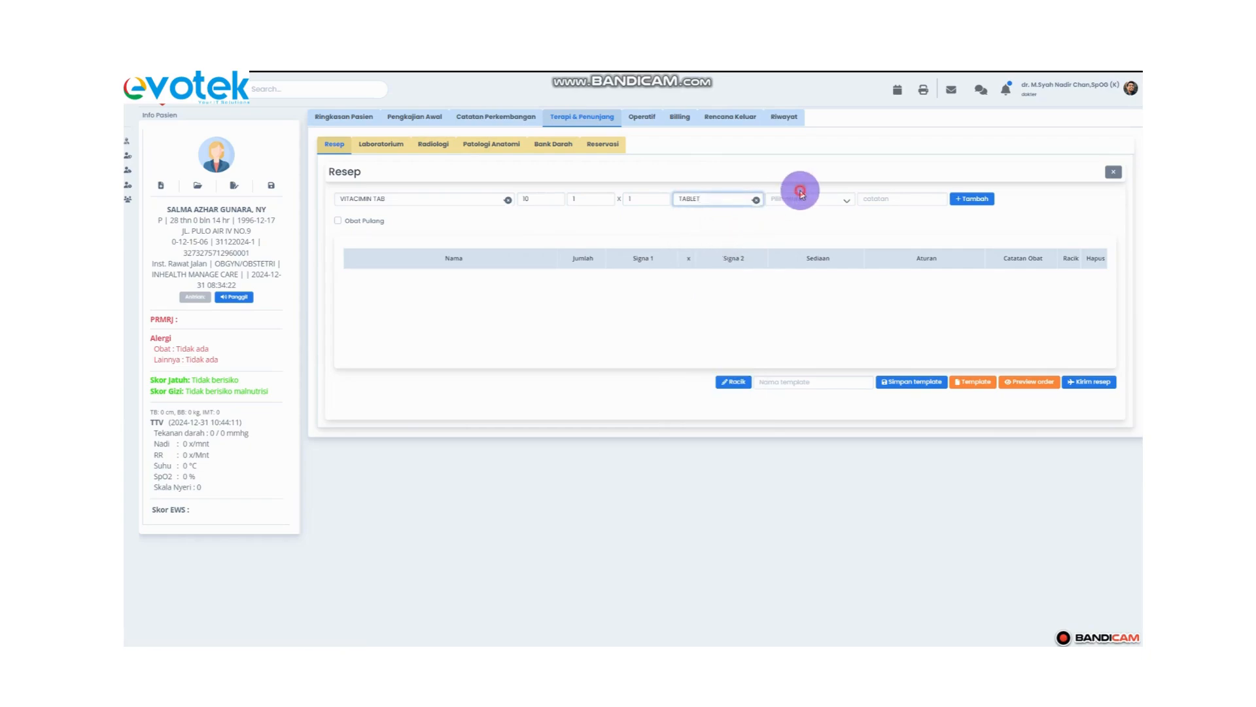
pyautogui.click(801, 192)
pyautogui.click(840, 200)
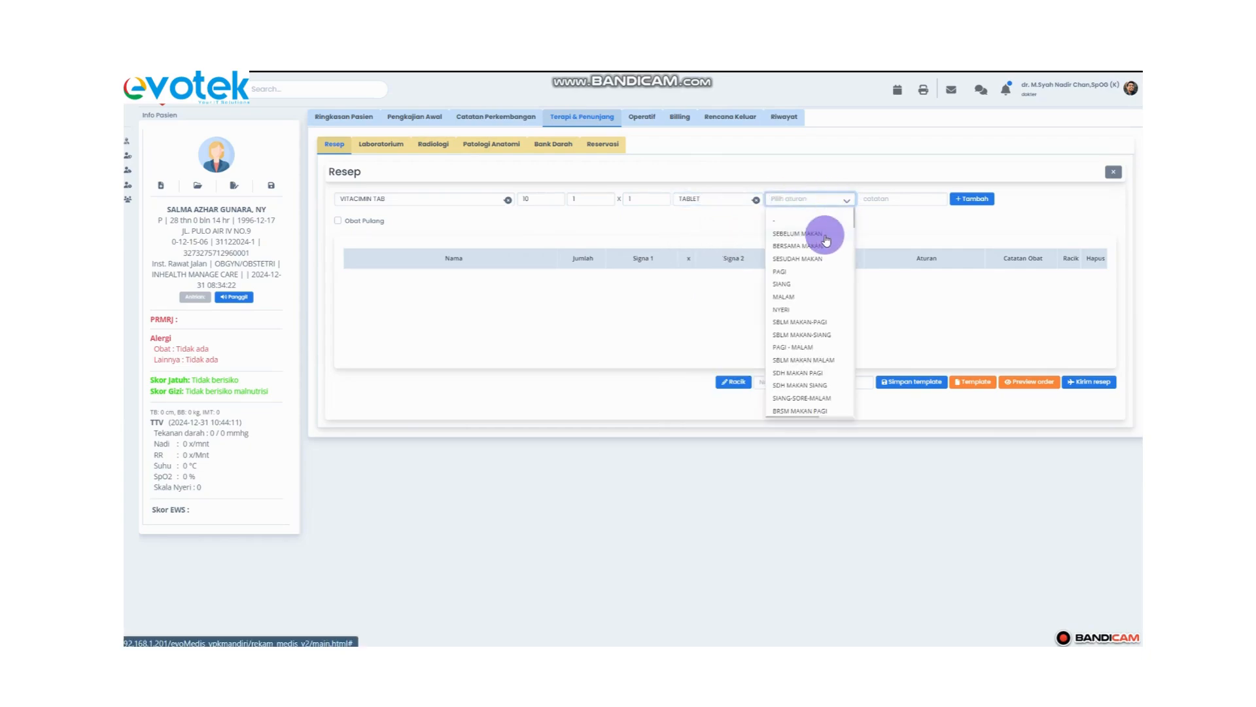
pyautogui.click(826, 245)
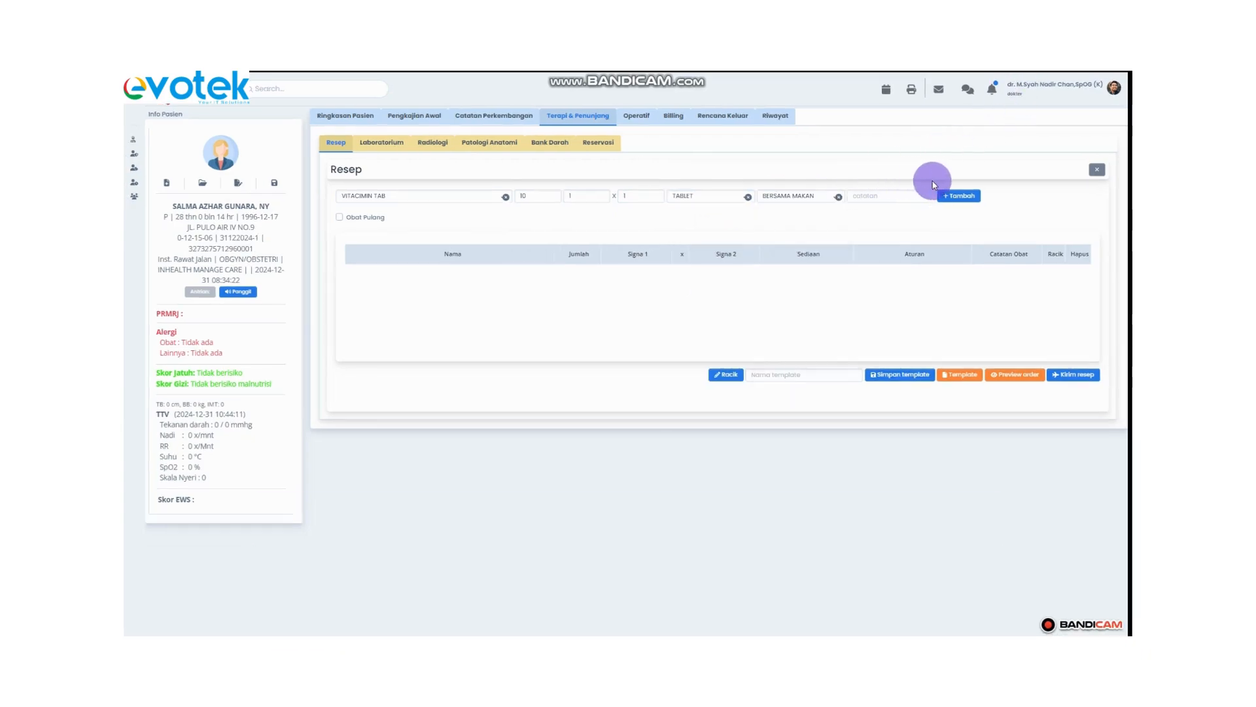
pyautogui.click(900, 197)
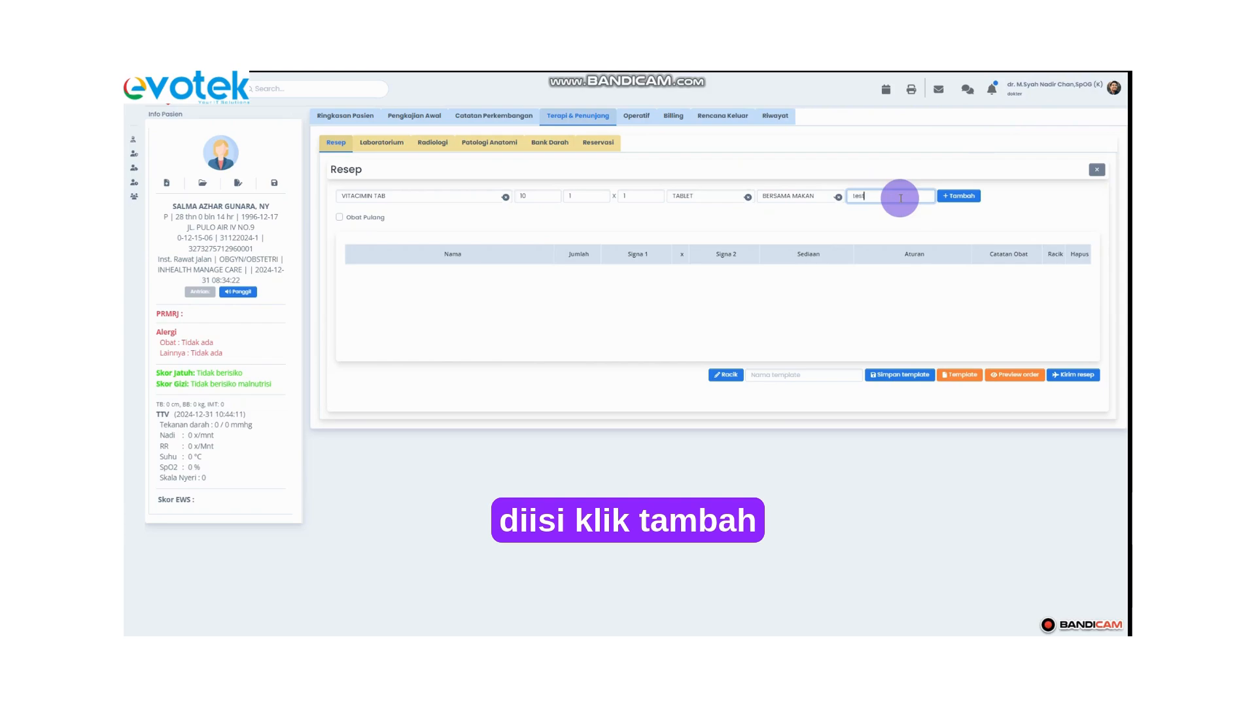
pyautogui.click(972, 202)
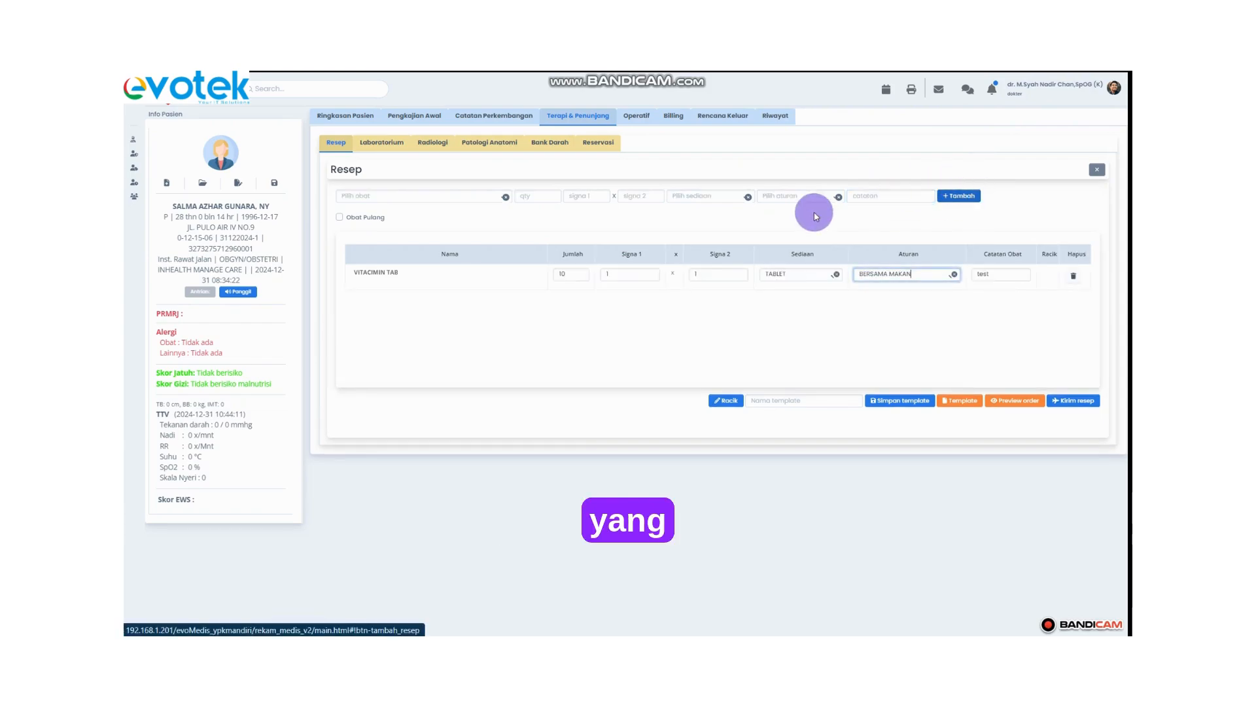
# Step: Add VITACHOL to the prescription with quantity 10, signa 1 x 1, form TABLET and rule SESUDAH MAKAN
pyautogui.click(509, 196)
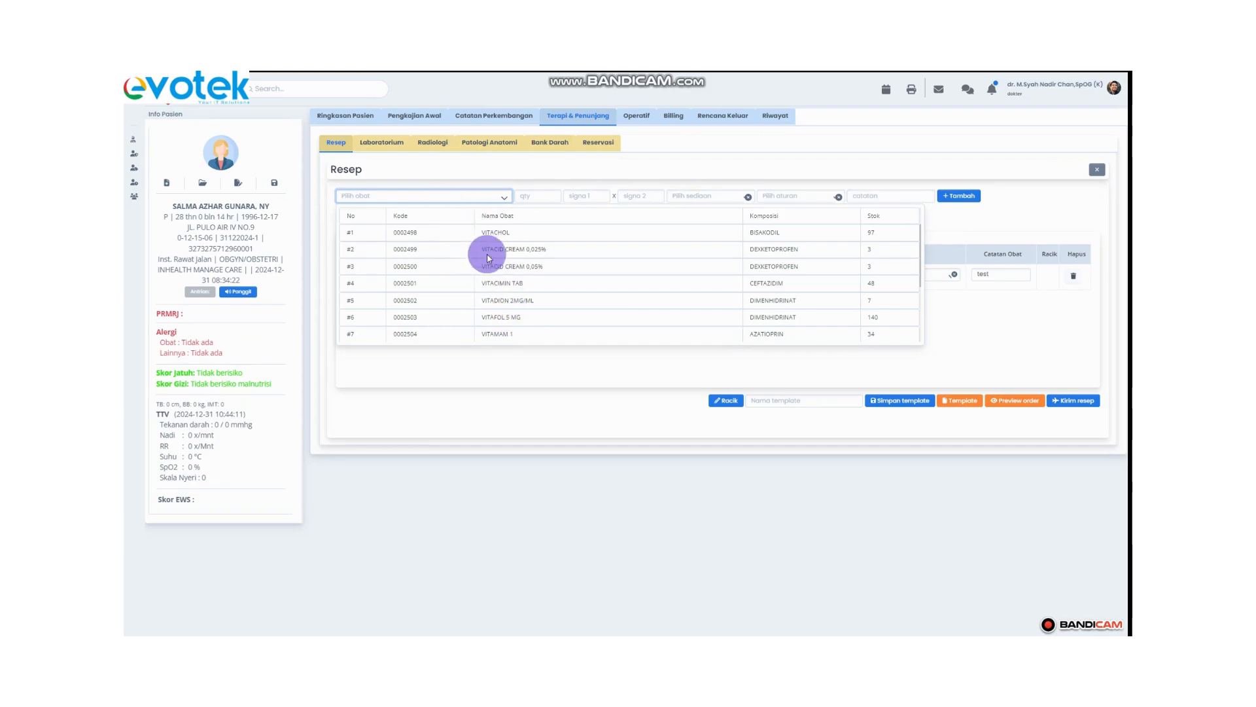
pyautogui.click(513, 234)
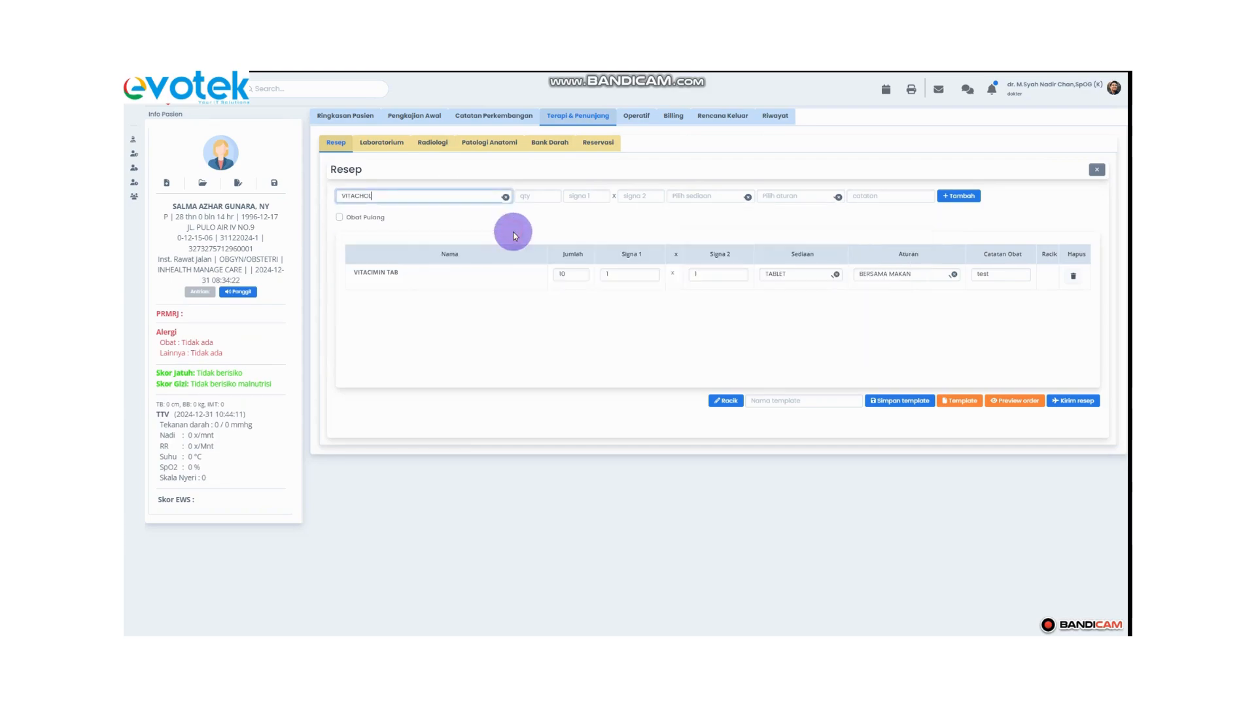
pyautogui.click(548, 200)
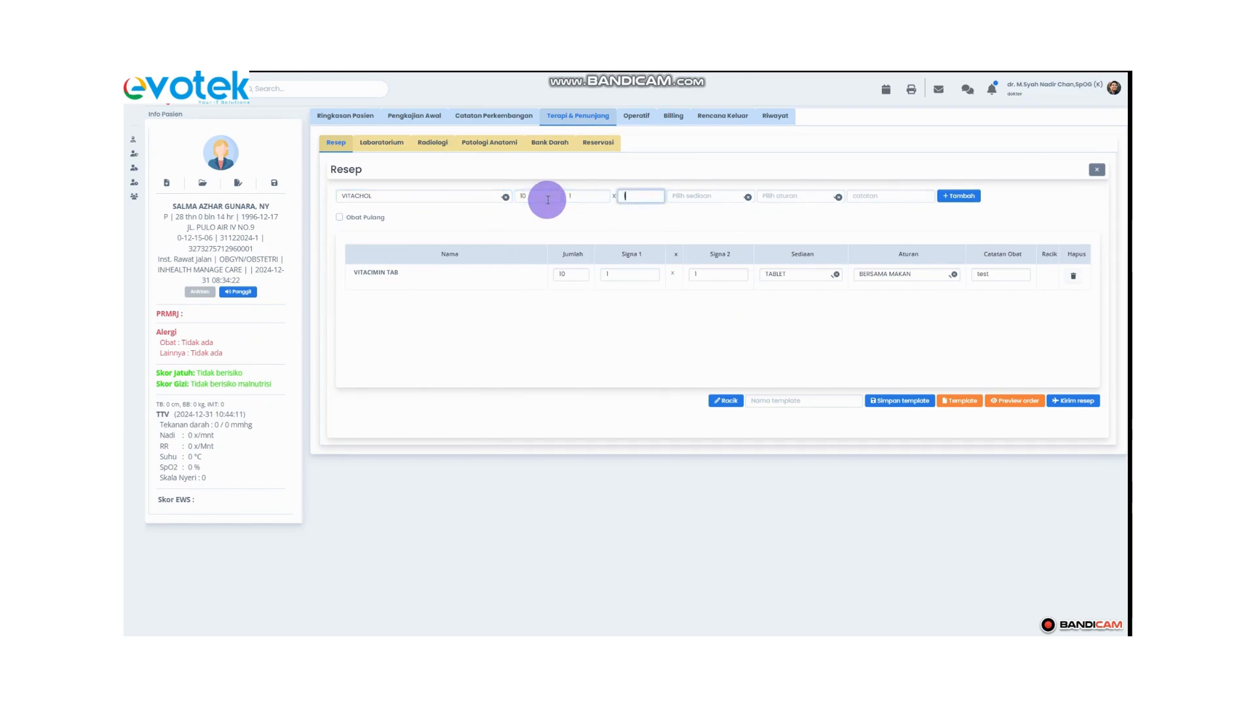
pyautogui.write('1')
pyautogui.press('Tab')
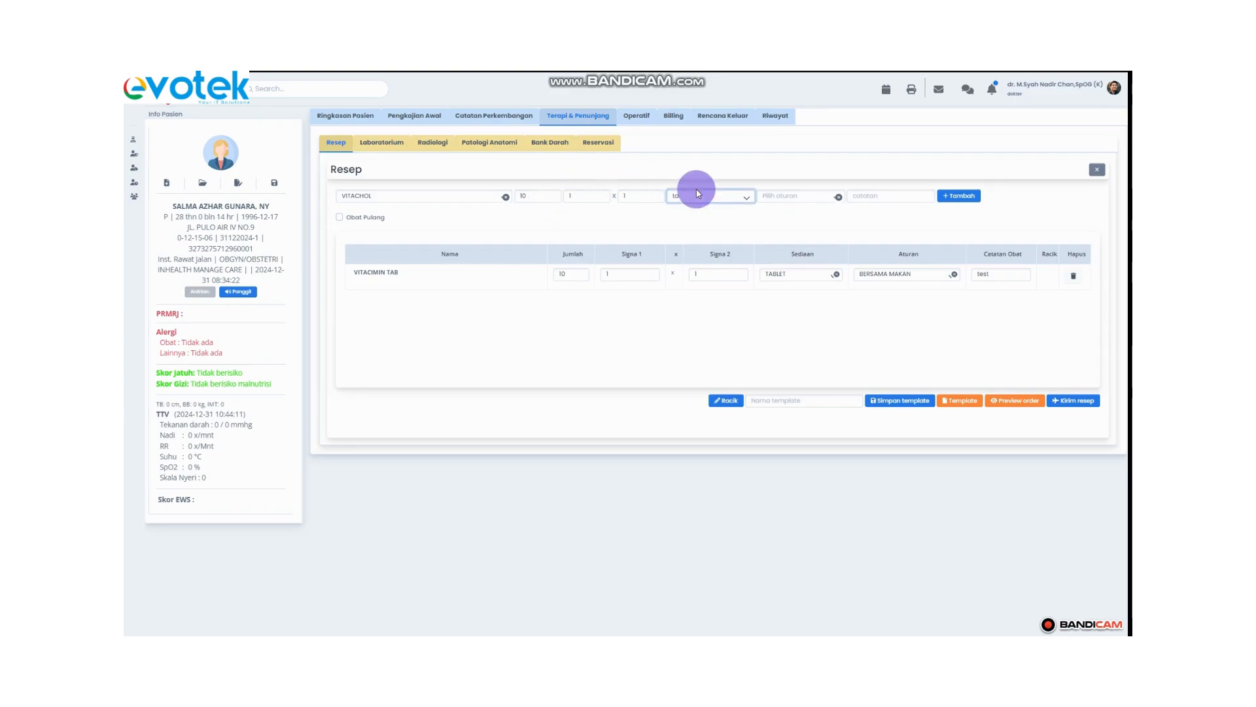
pyautogui.click(746, 197)
pyautogui.click(729, 218)
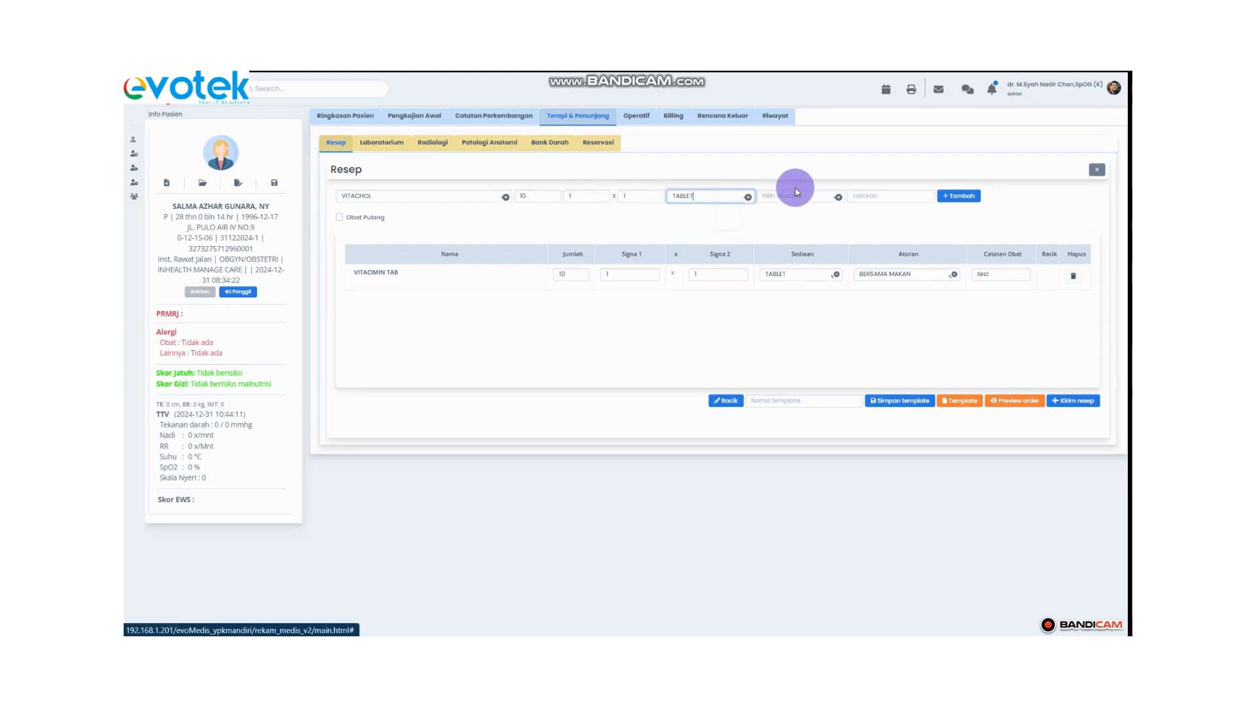
pyautogui.click(835, 199)
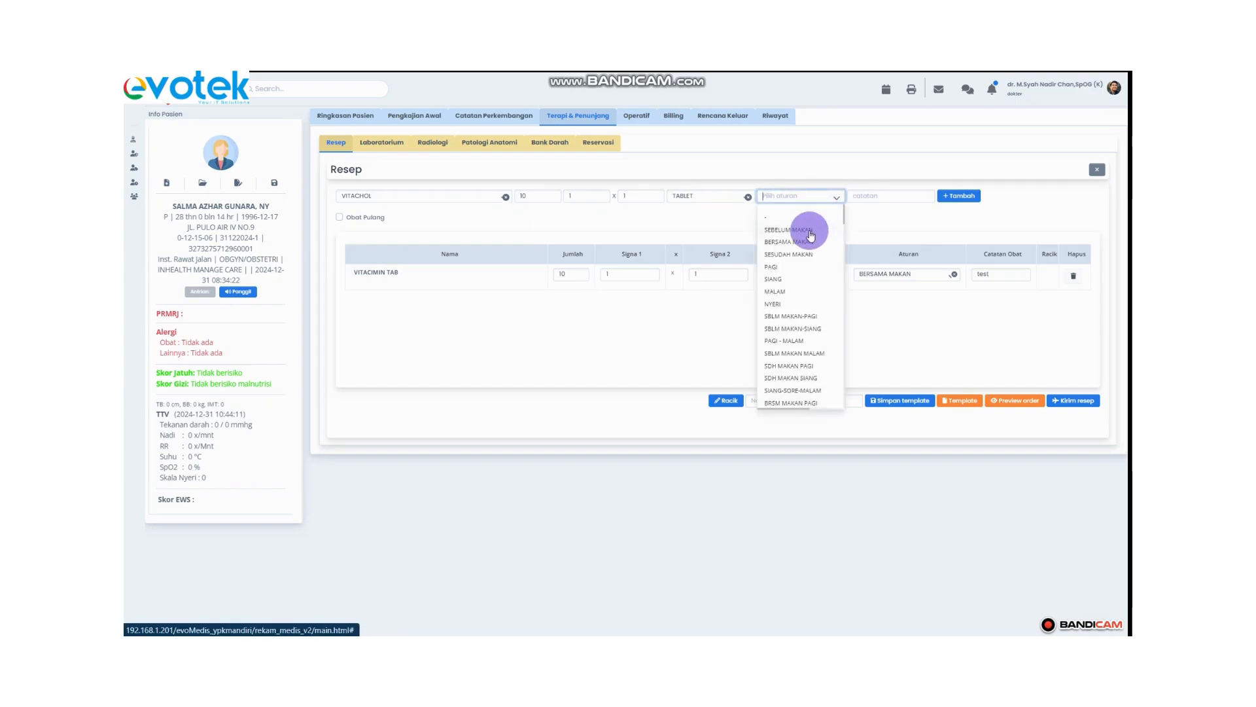
pyautogui.click(809, 255)
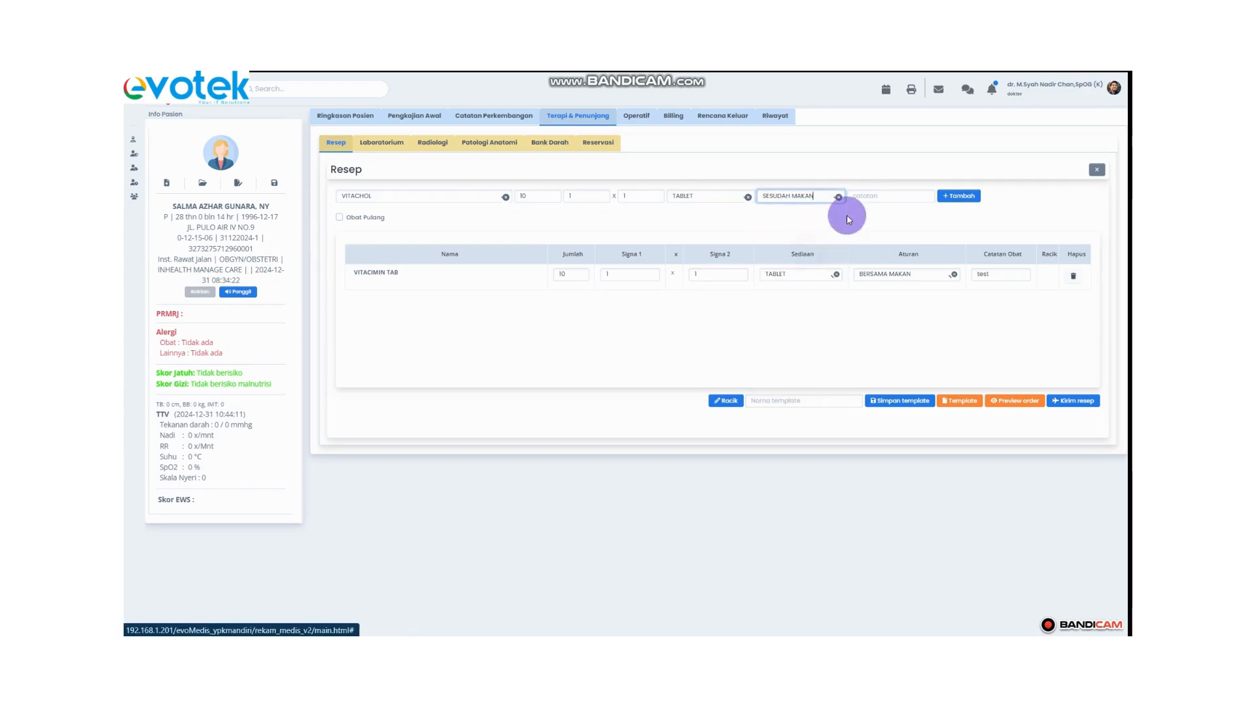
pyautogui.click(957, 195)
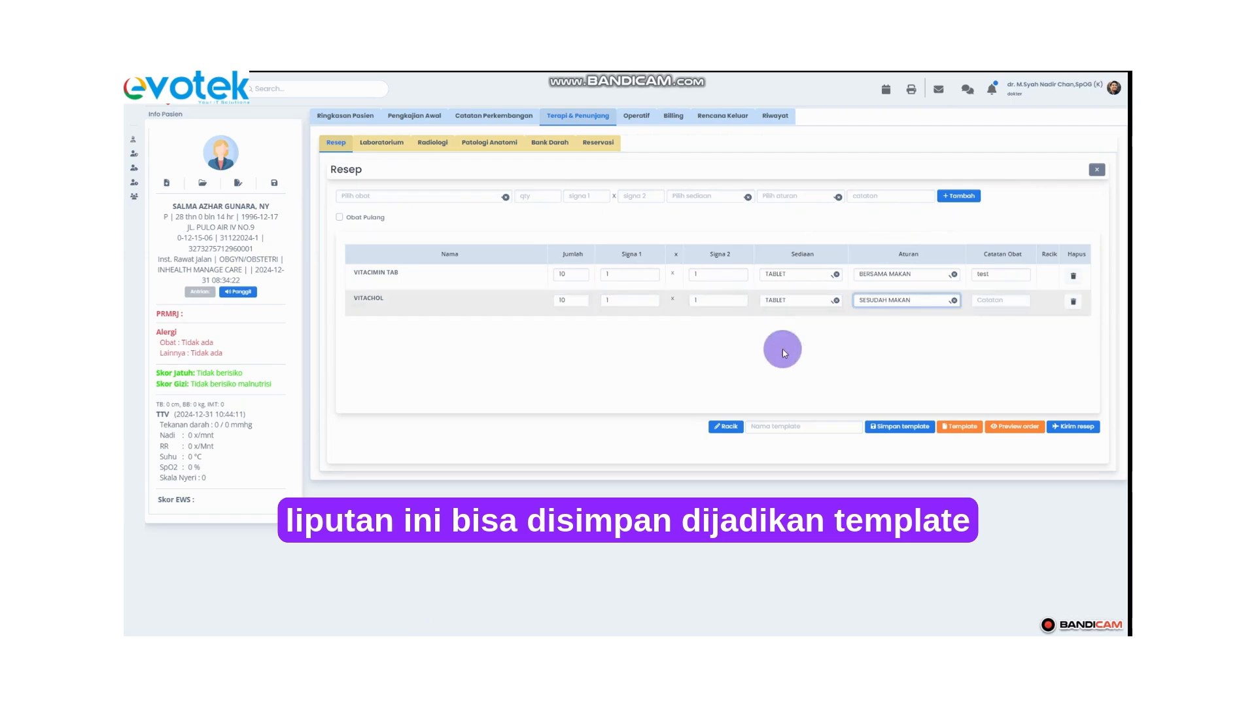
# Step: Save the two-medicine prescription as a template named "OBAT PUSING"
pyautogui.click(786, 426)
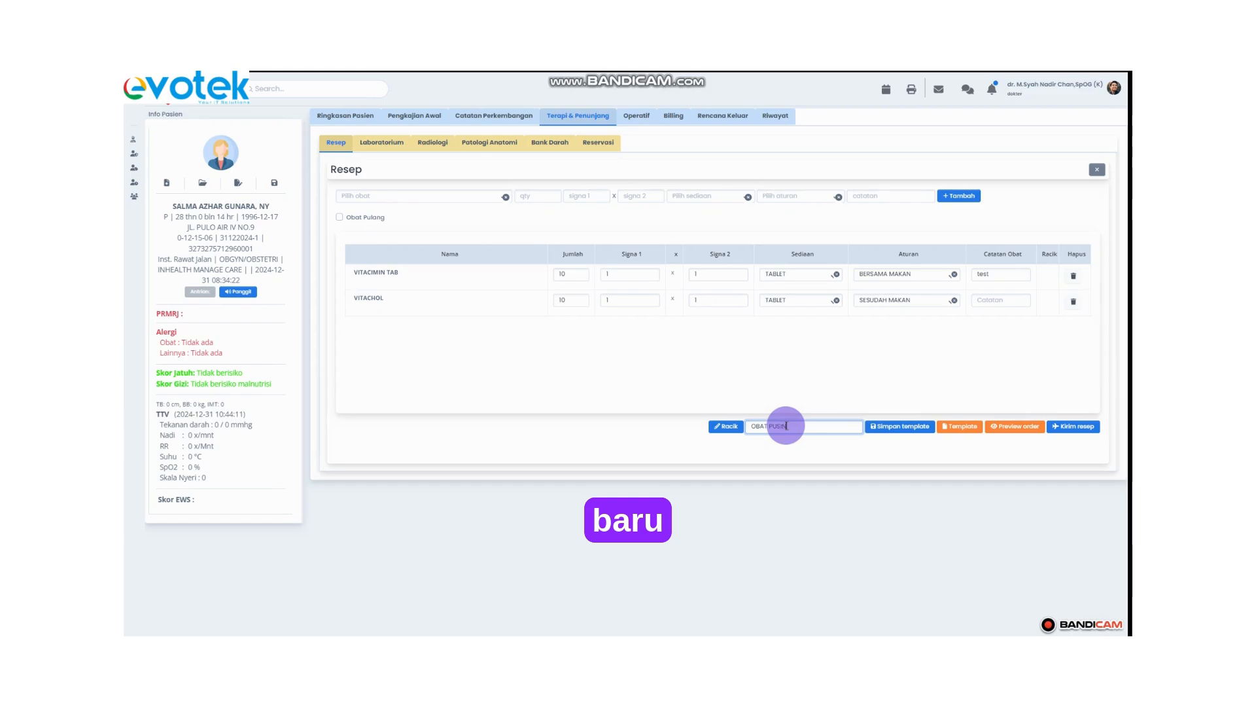
pyautogui.click(889, 432)
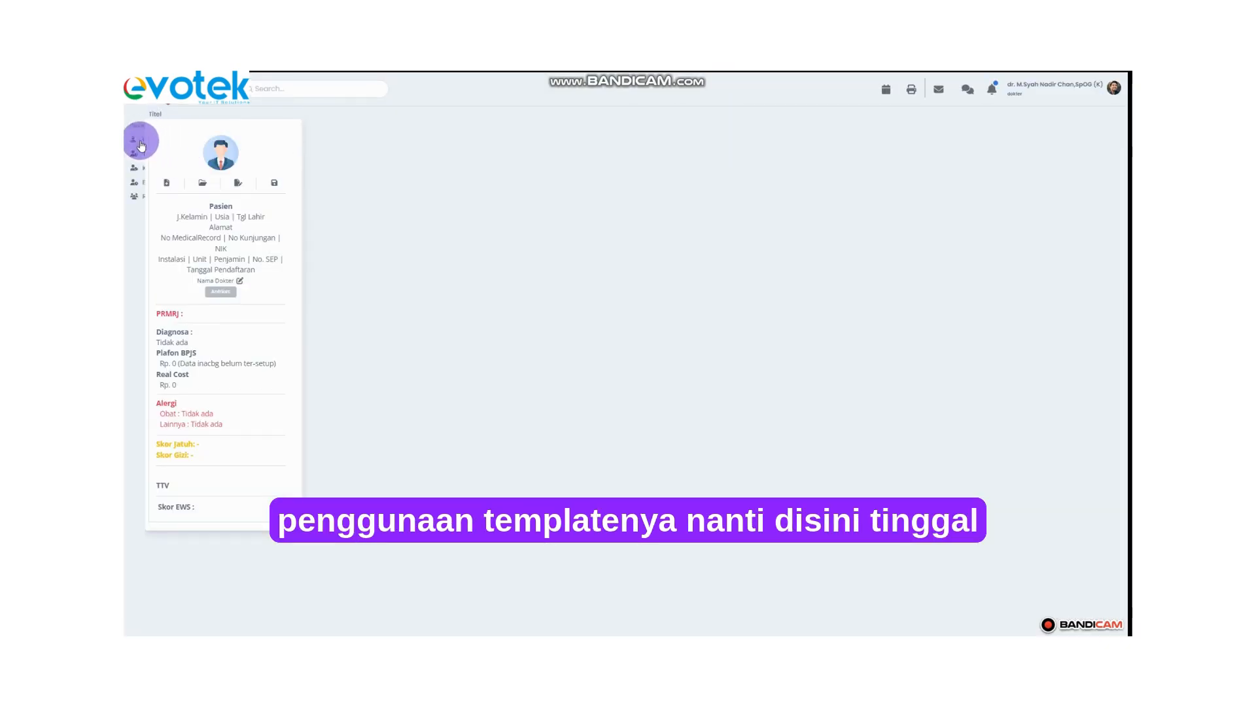
# Step: Filter the outpatient queue to Obgyn/obstetri and open the queued patient's Terapi & Penunjang record
pyautogui.click(150, 140)
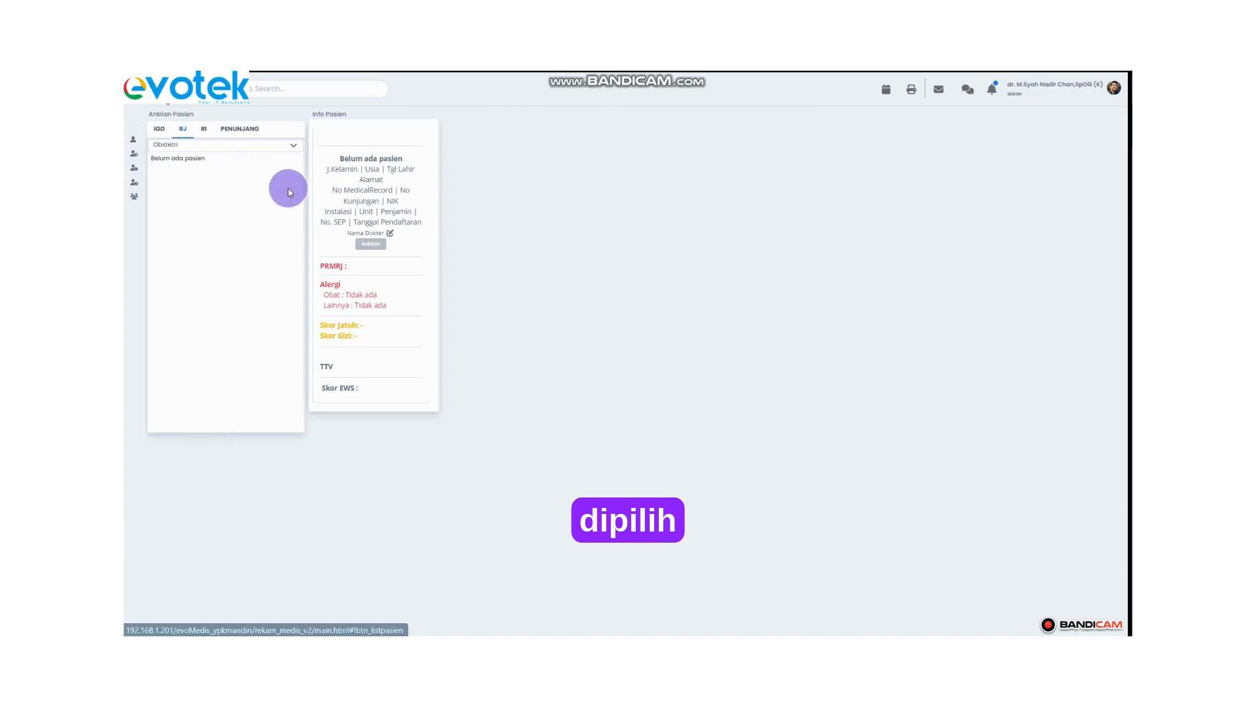
pyautogui.click(213, 145)
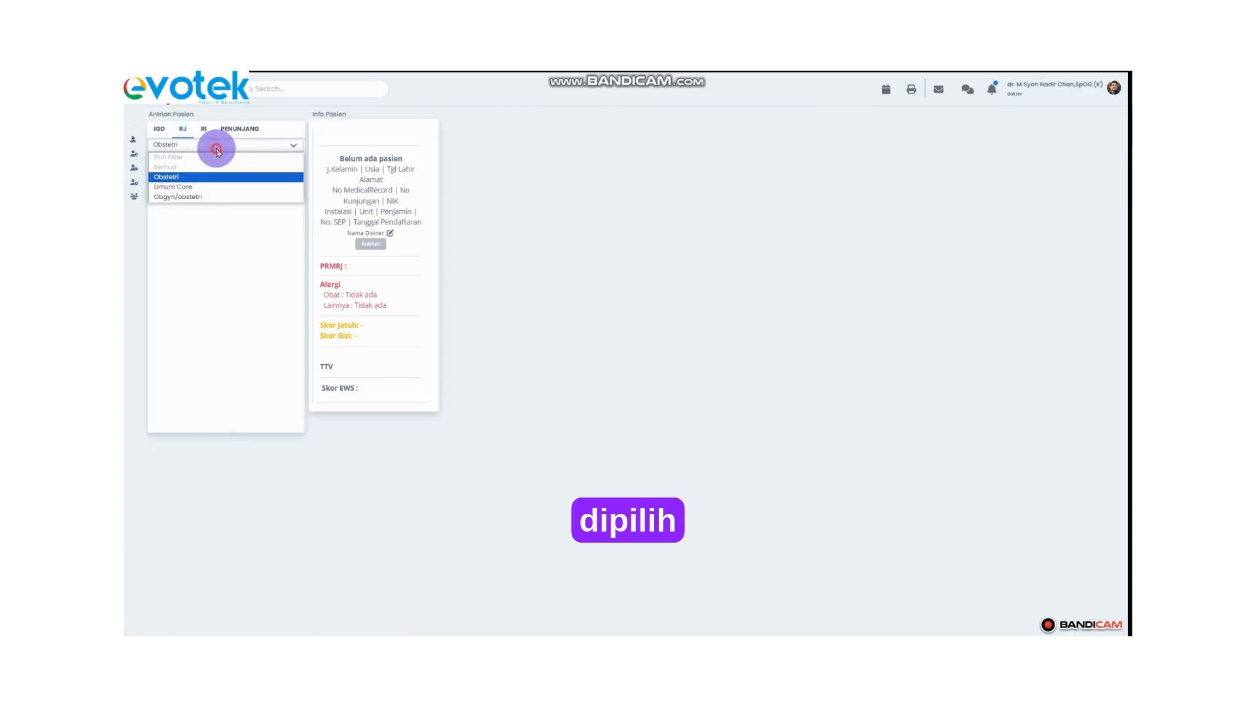
pyautogui.click(209, 198)
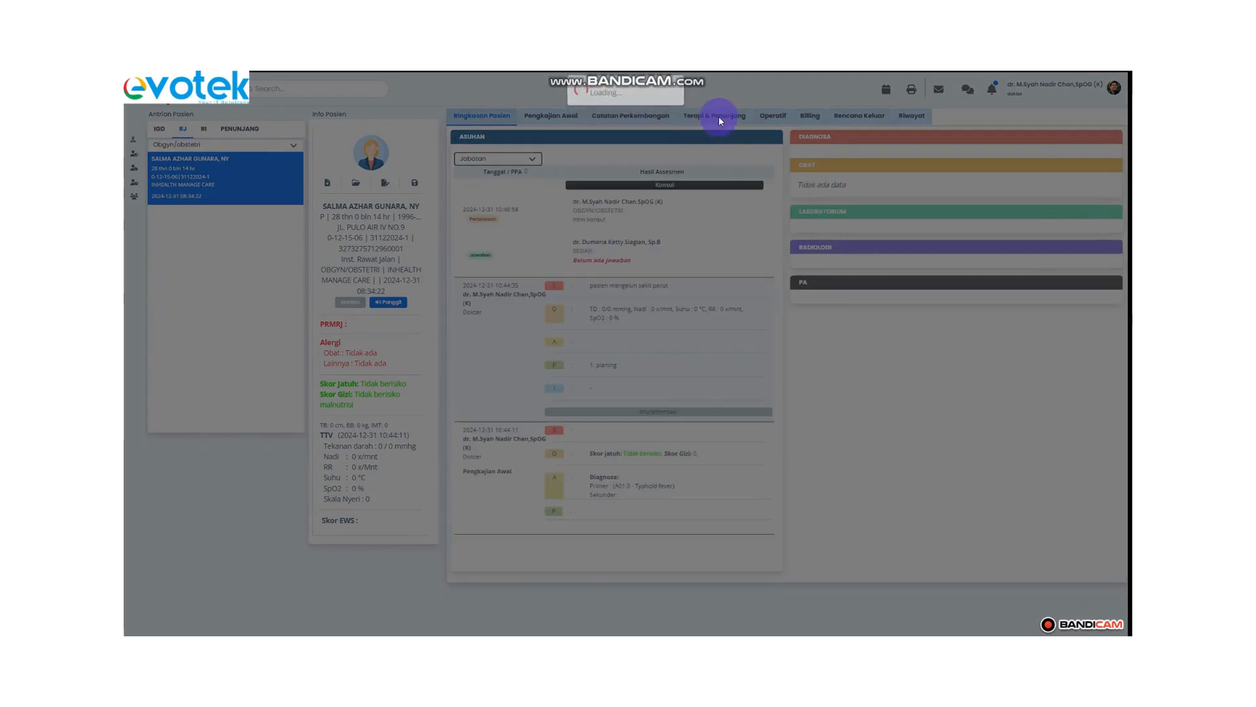
pyautogui.click(718, 118)
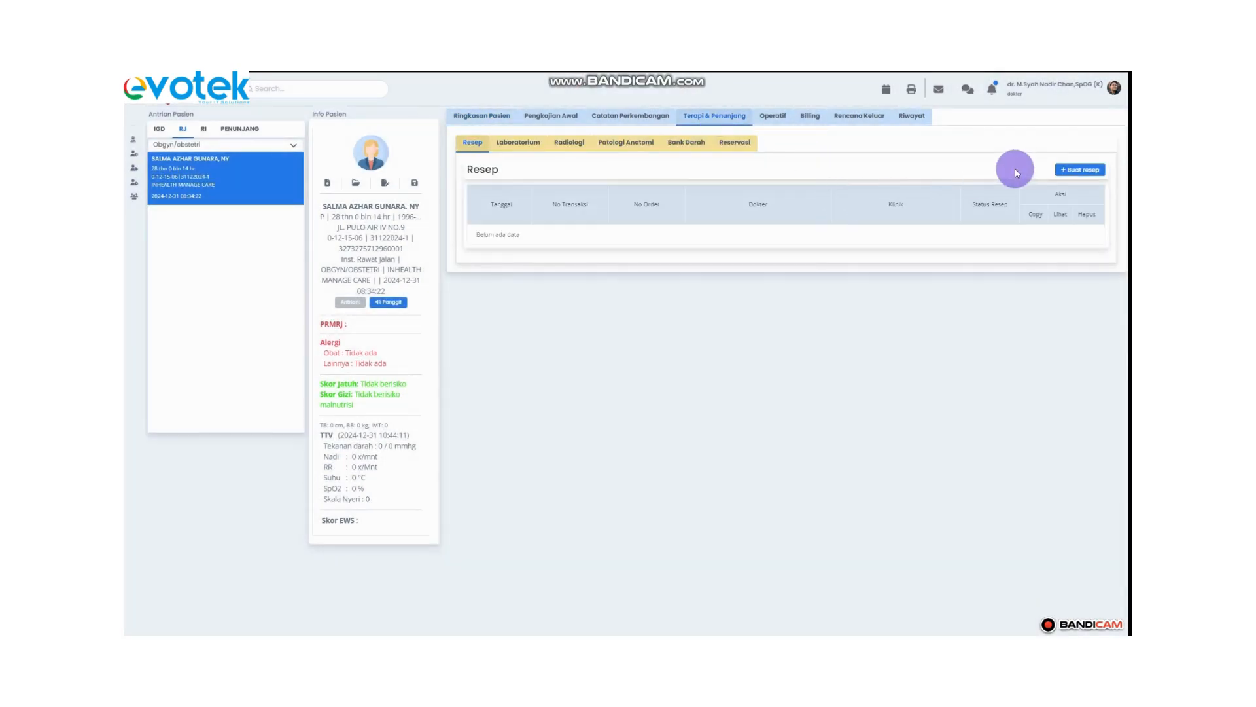
# Step: Create a new prescription and fill it from the saved template "OBAT PUSING"
pyautogui.click(1088, 173)
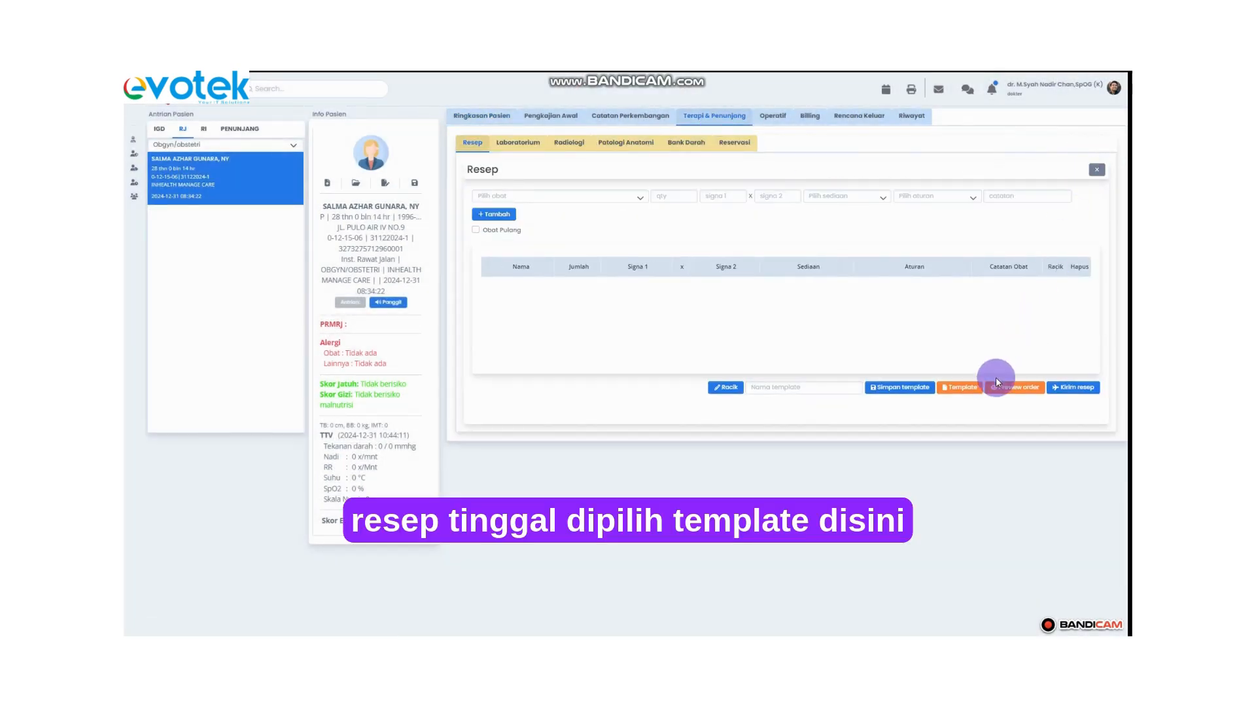
pyautogui.click(969, 390)
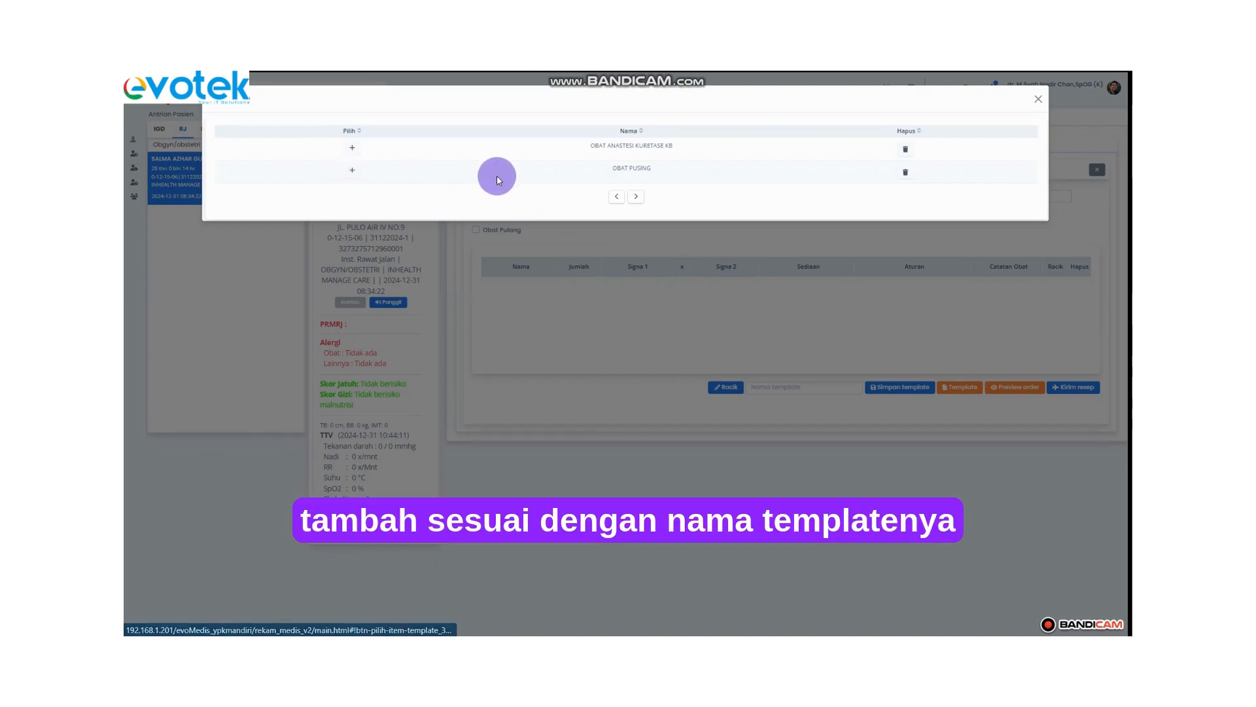
pyautogui.click(349, 175)
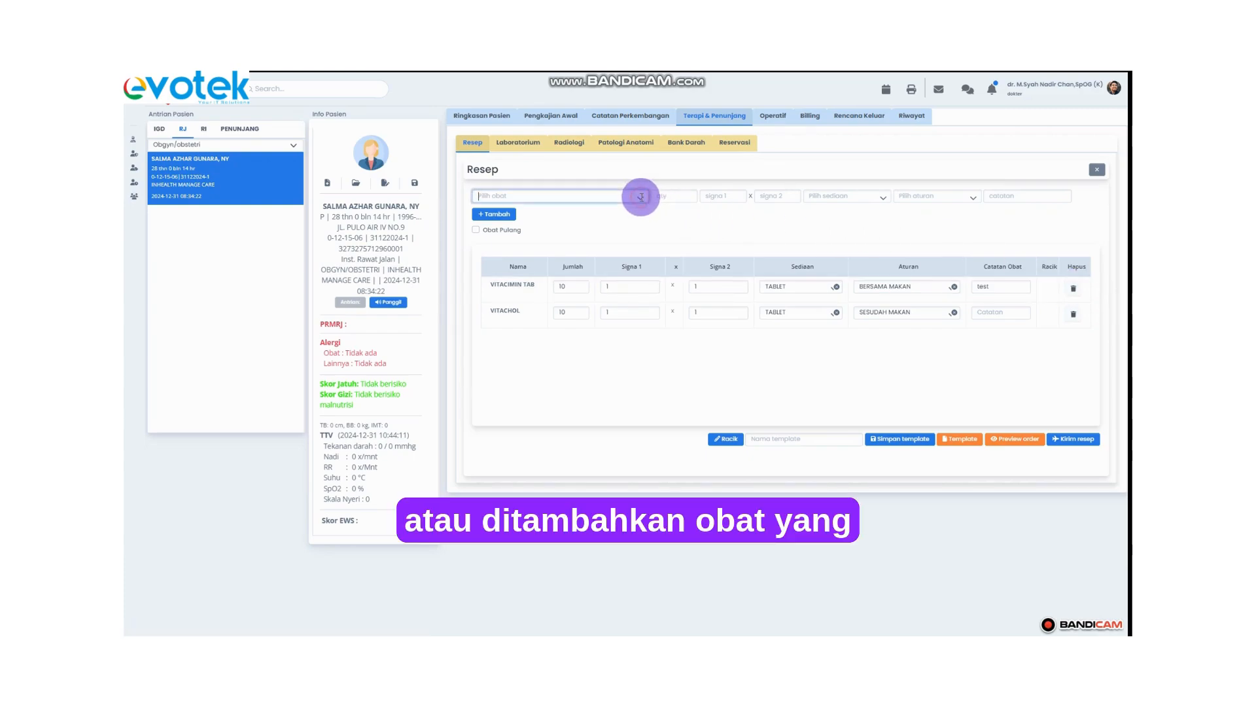
# Step: Choose ABBOTIC SYR 250MG/5ML 50ML as an additional medicine, and close the prescription without sending it
pyautogui.click(640, 197)
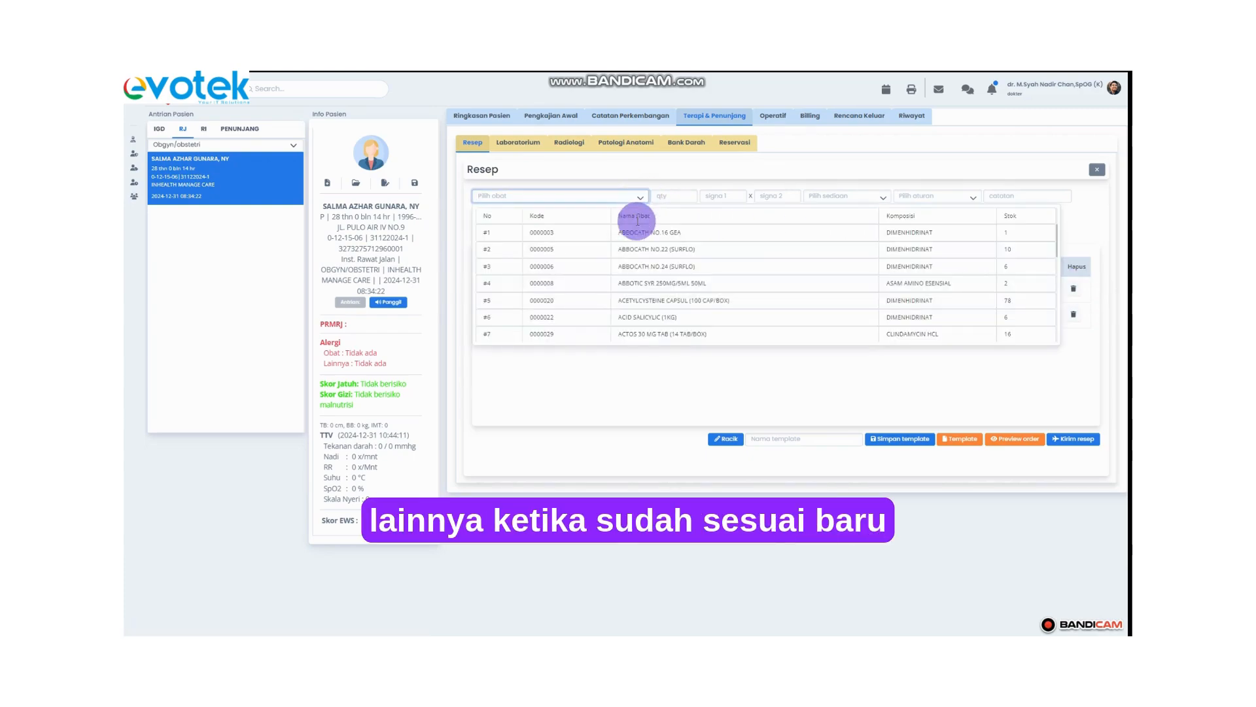
pyautogui.click(655, 288)
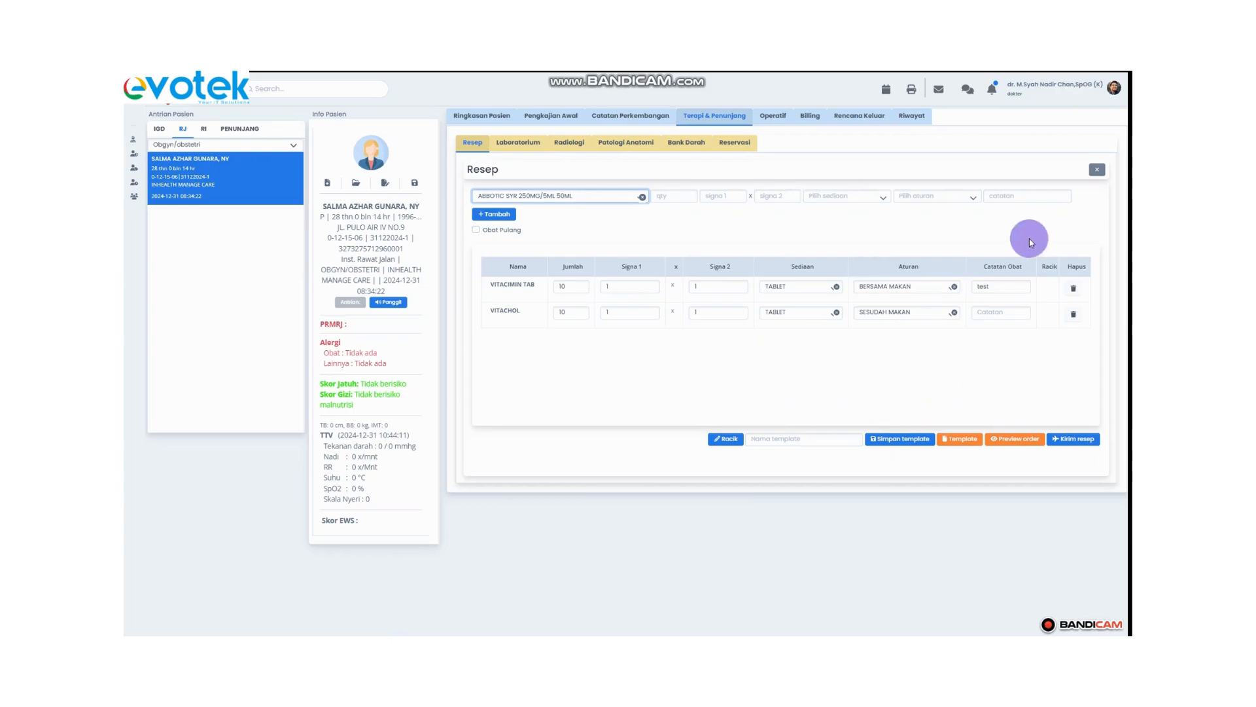
pyautogui.click(1101, 170)
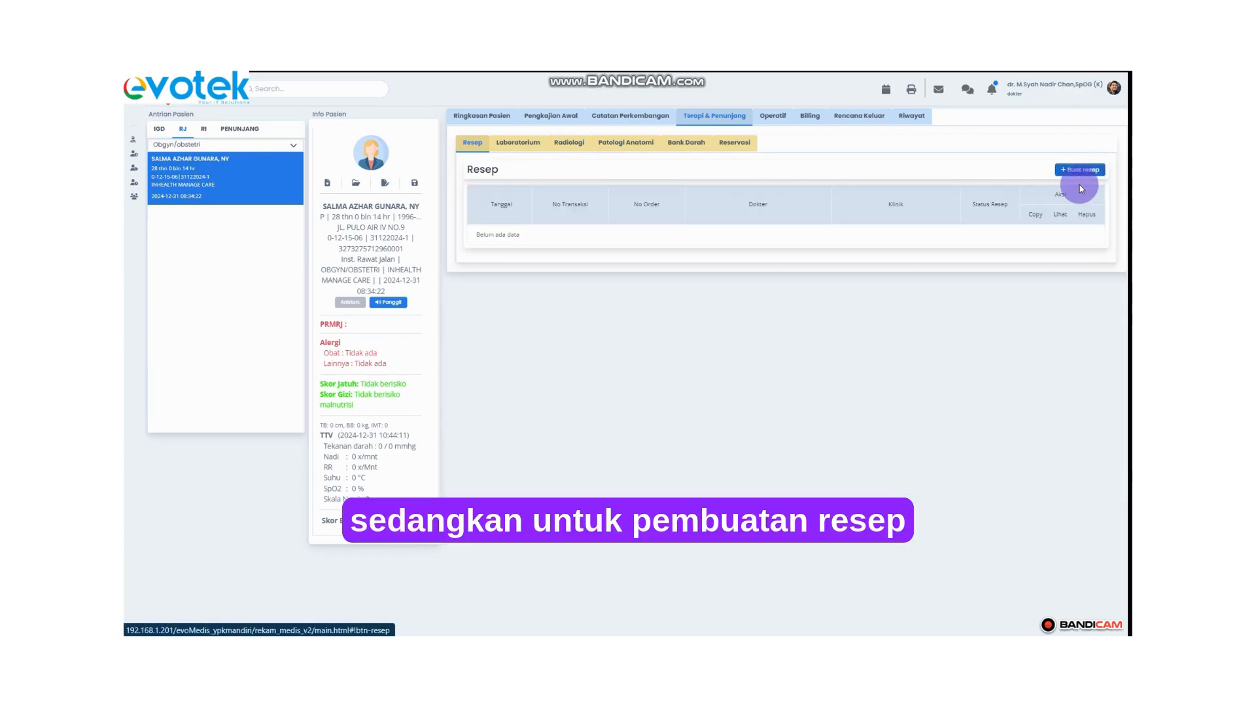
# Step: Start a compounded medicine in a new prescription, named "OBAT DEMAM DEWASA" with quantity 15
pyautogui.click(1072, 170)
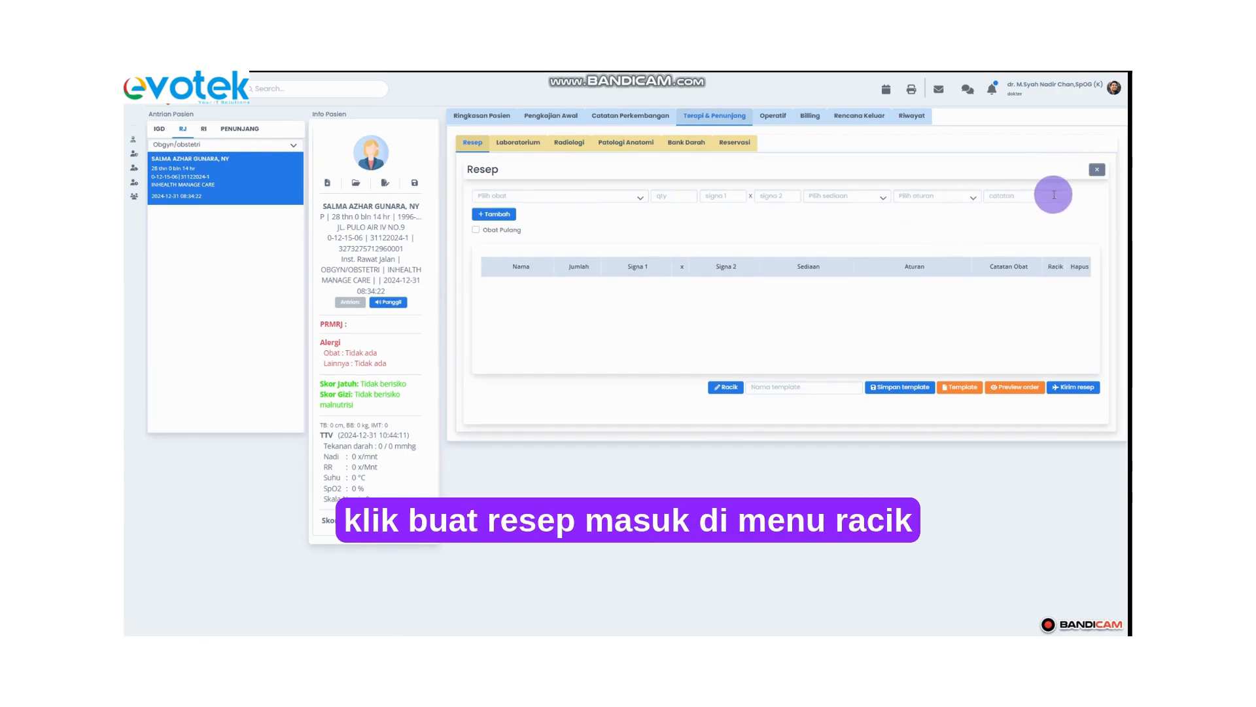
pyautogui.click(725, 387)
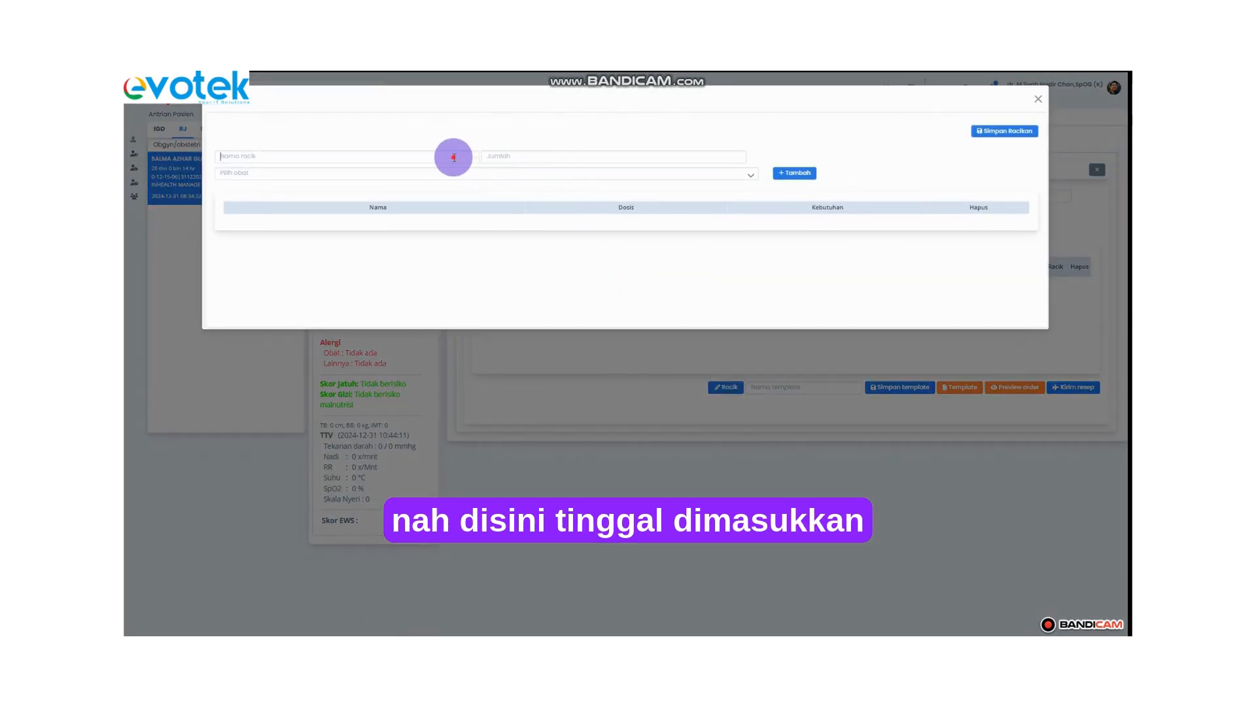
pyautogui.click(453, 156)
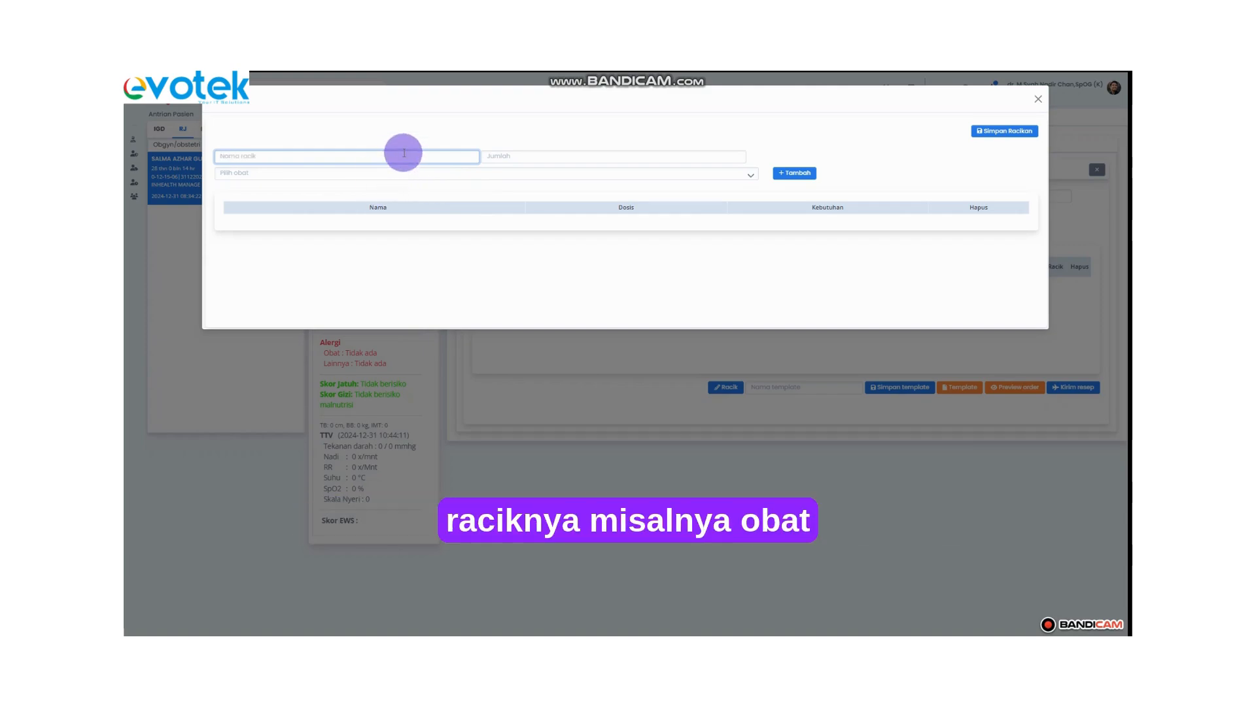
pyautogui.write('AT DEMAM DEWASA')
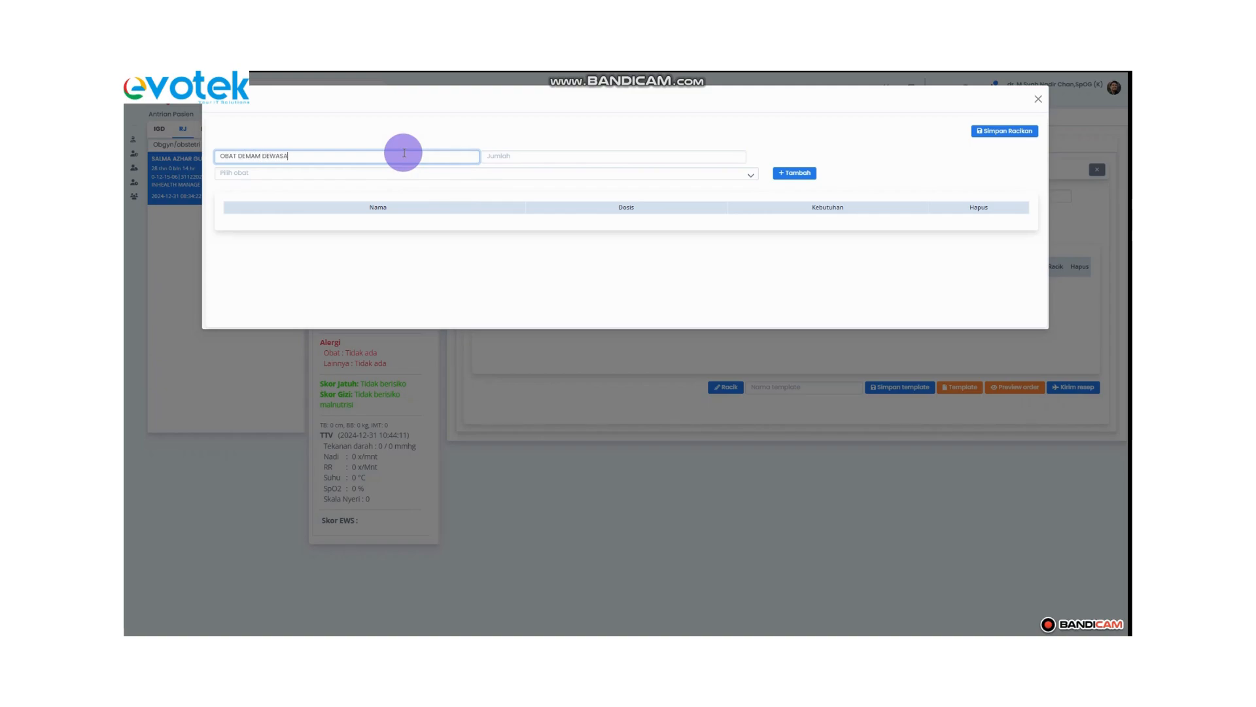
pyautogui.press('Tab')
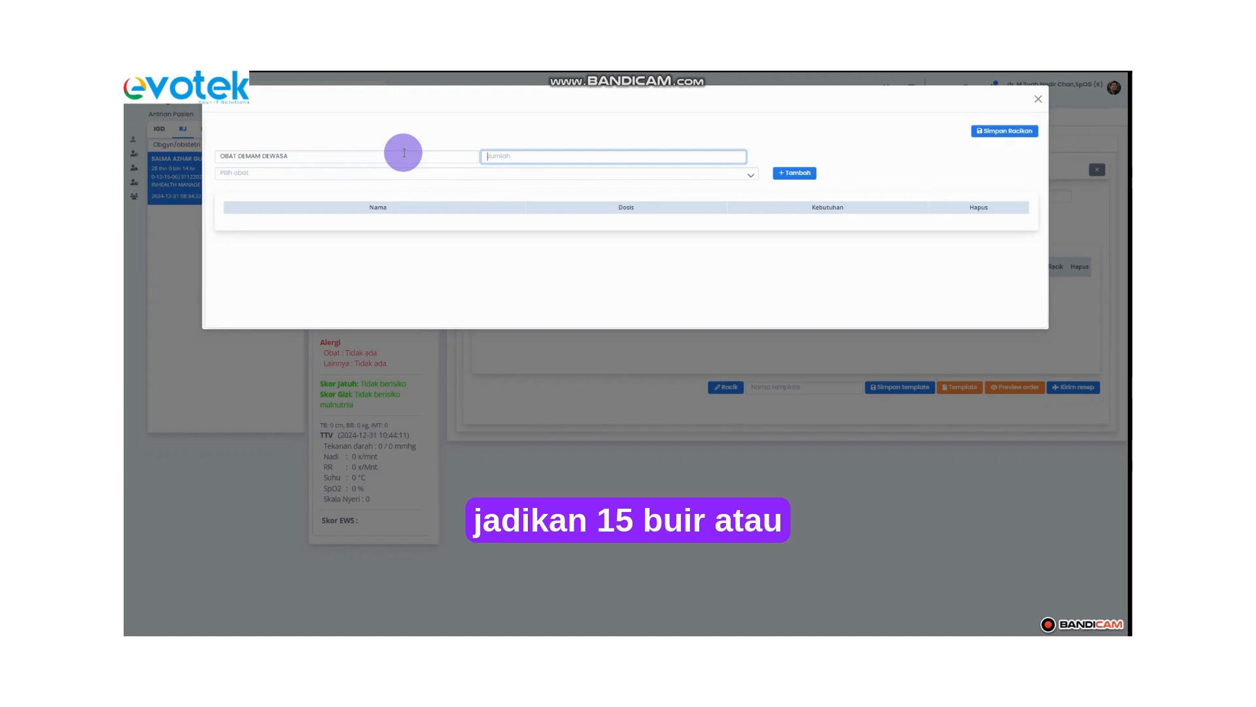
pyautogui.press('Tab')
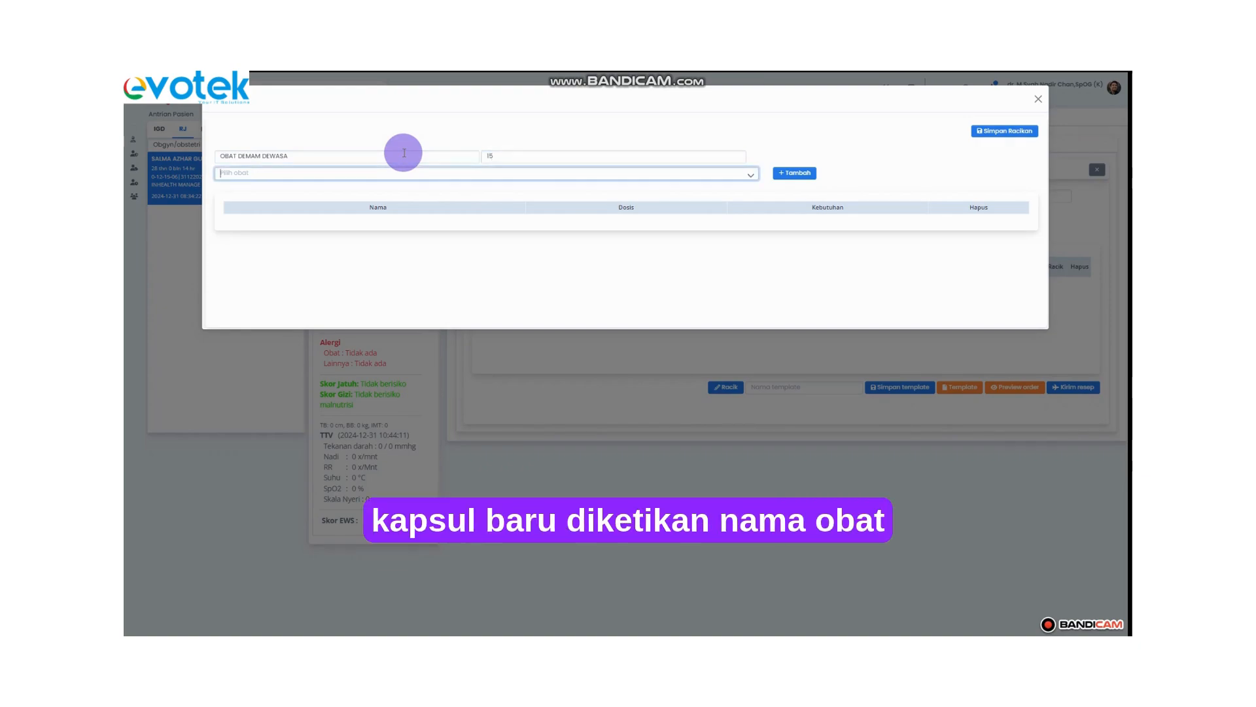
# Step: Add PARACETAMOL TAB 500MG to the compound with a required dose (Kebutuhan) of 125
pyautogui.write('parac')
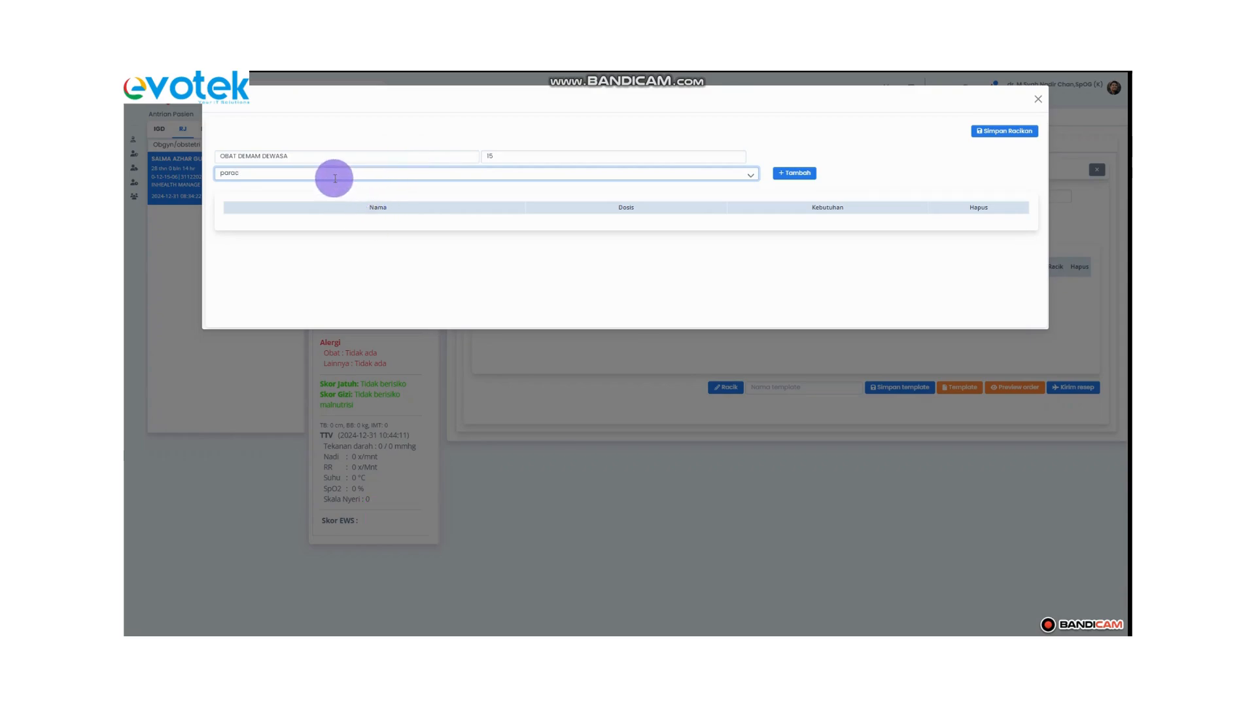
pyautogui.click(752, 175)
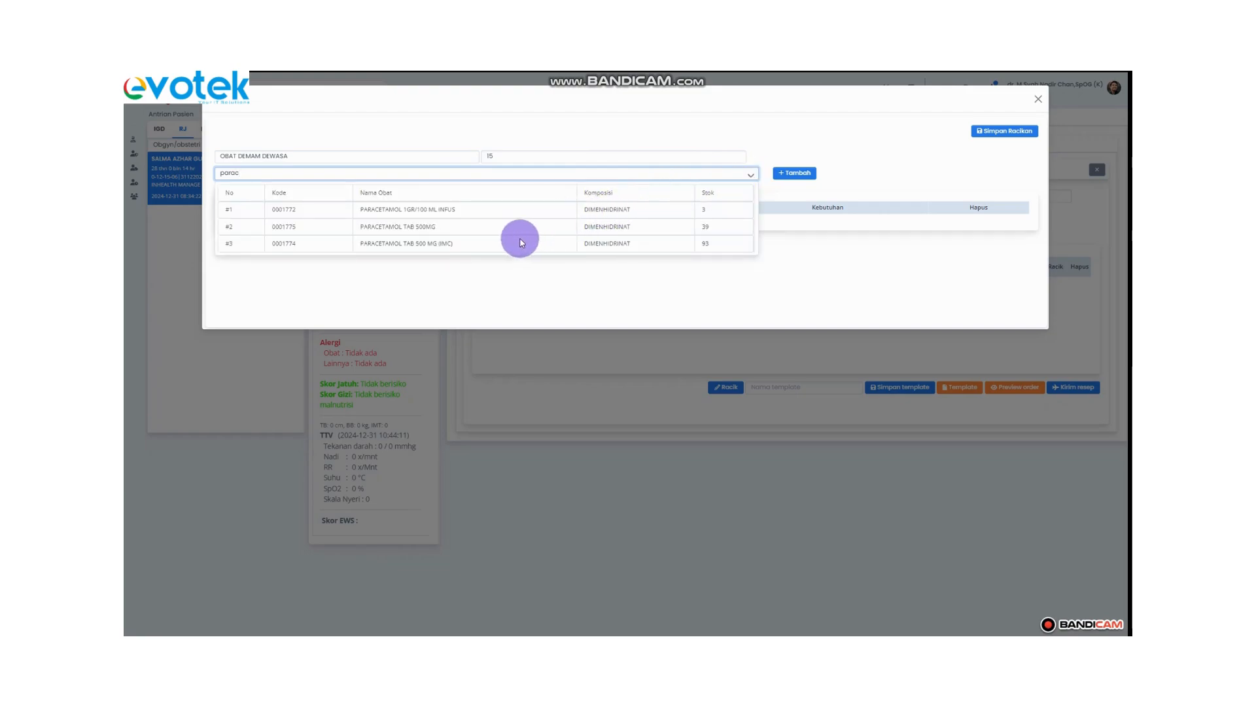
pyautogui.click(502, 227)
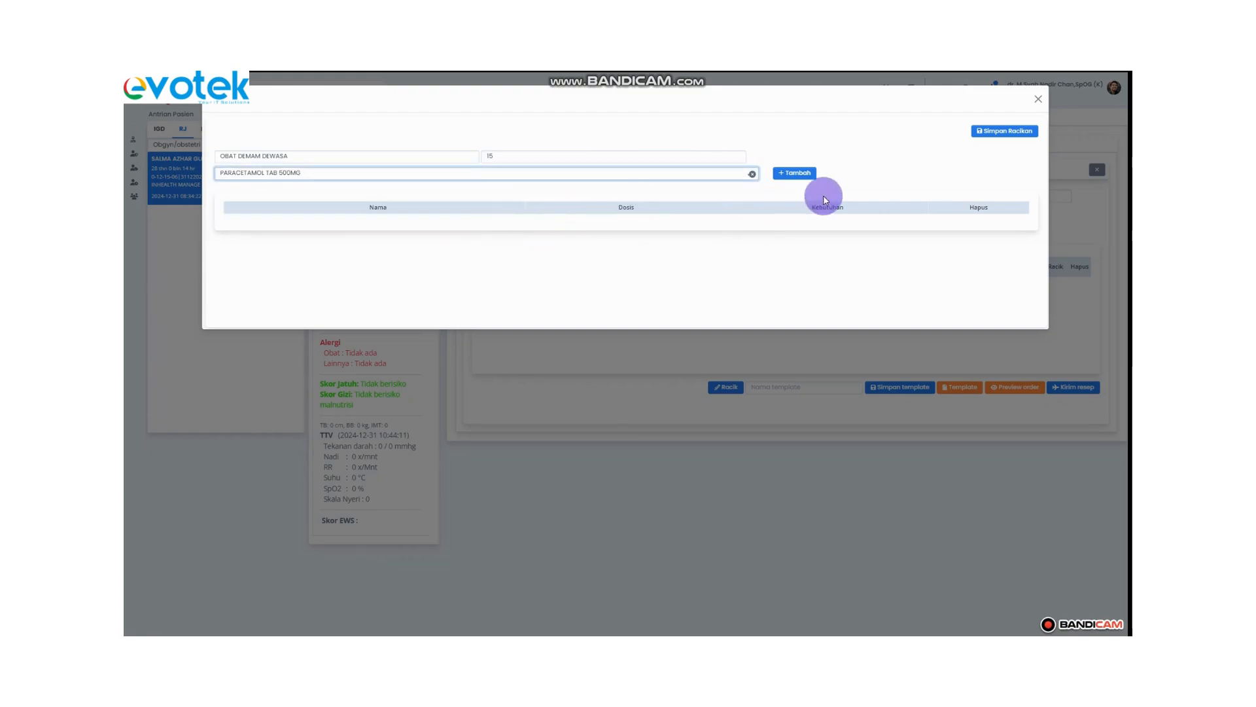
pyautogui.click(798, 175)
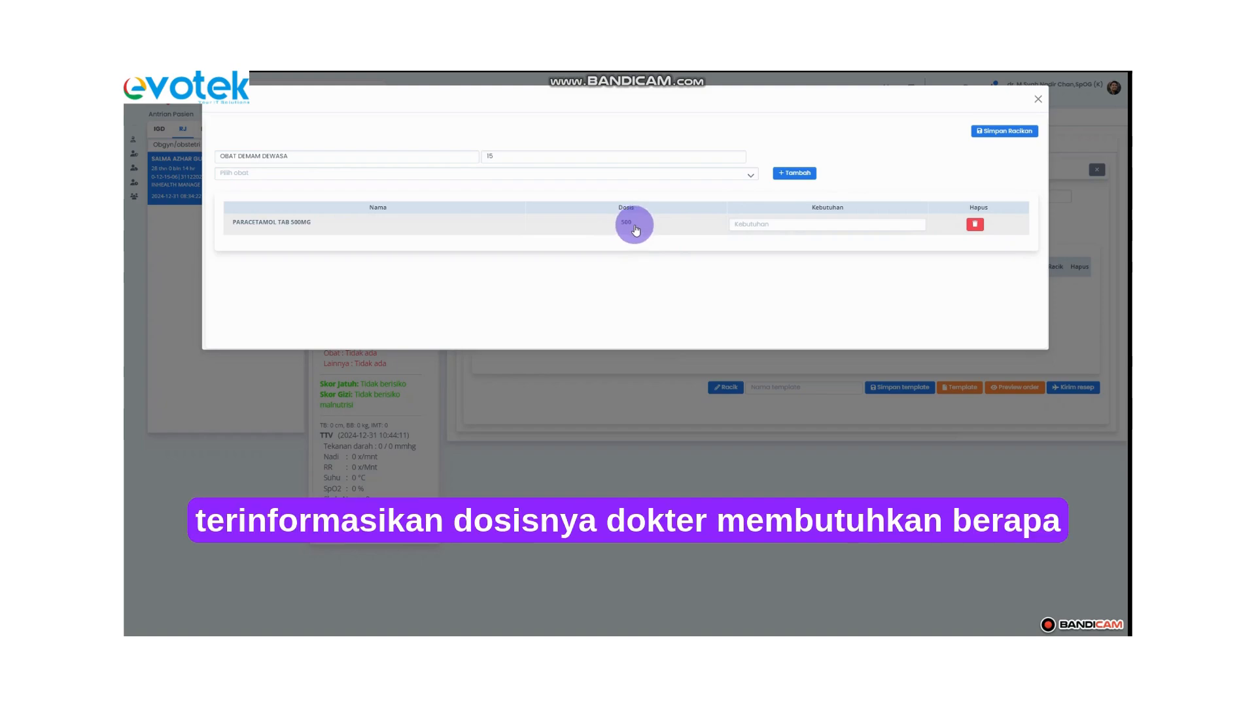
pyautogui.click(776, 225)
pyautogui.write('125')
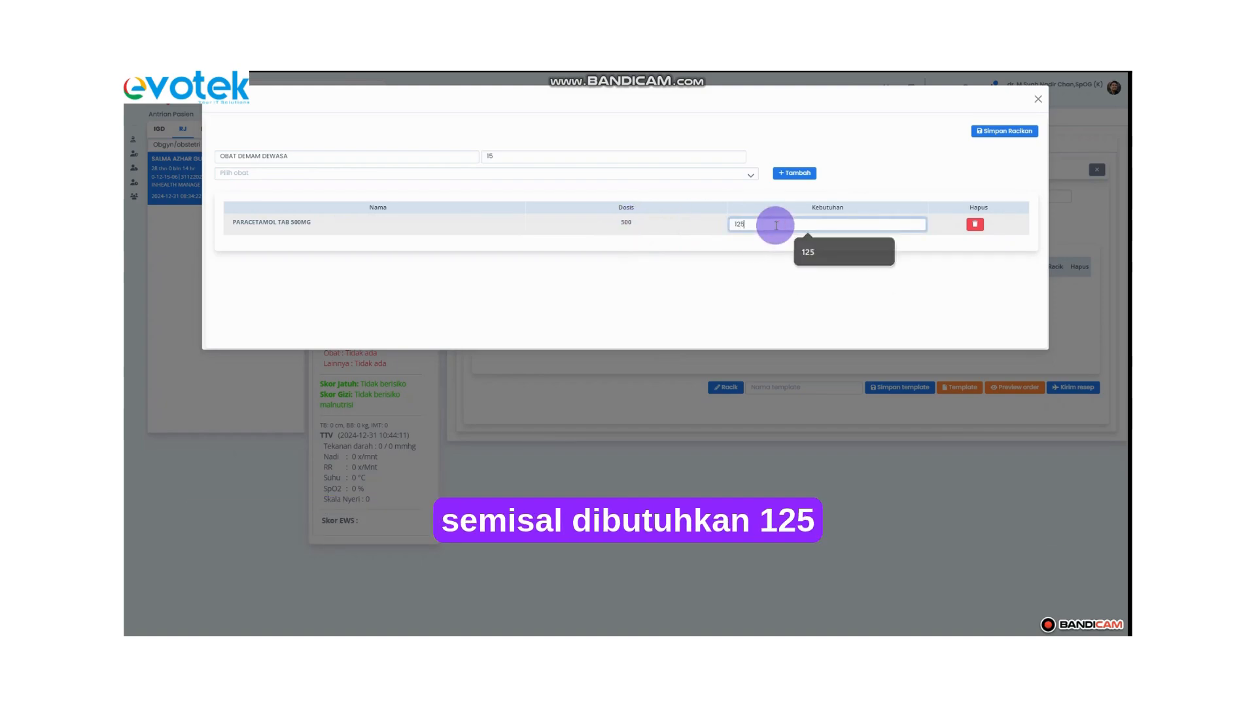
# Step: Add AMOXICILLIN 500 MG TAB (200 TAB/BOX) to the compound with a required dose of 75, and save the compound
pyautogui.click(730, 174)
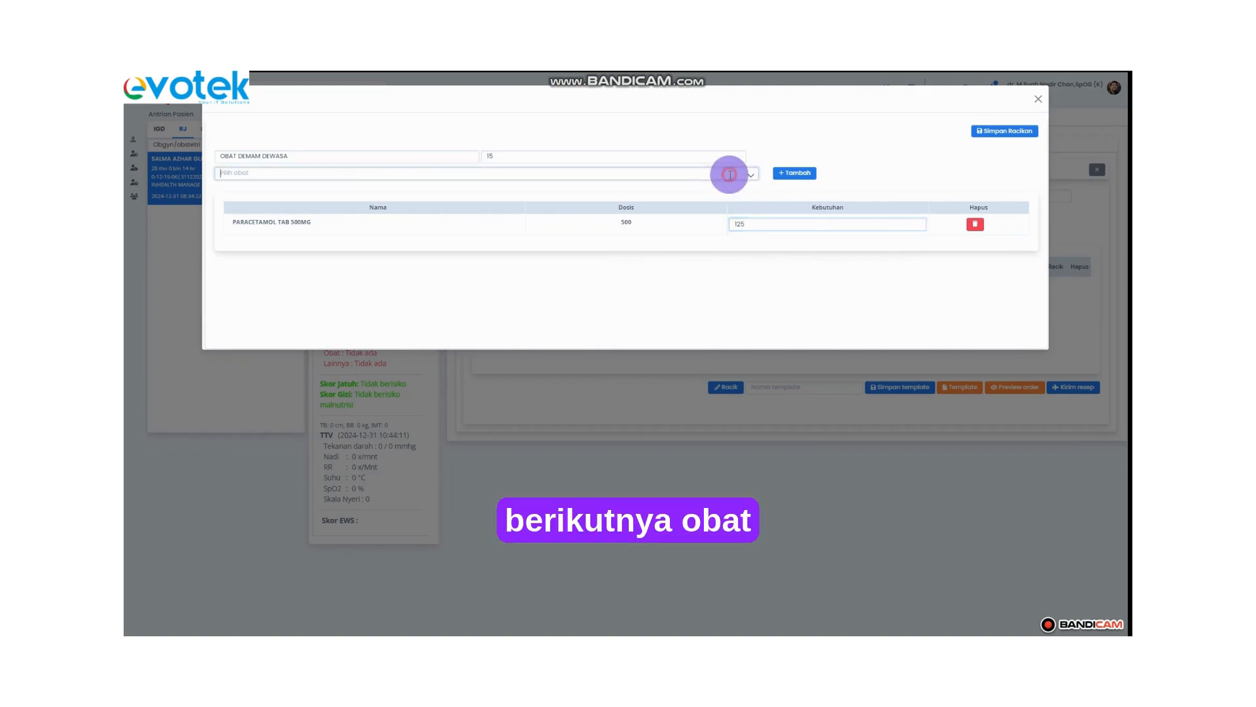
pyautogui.write('amox')
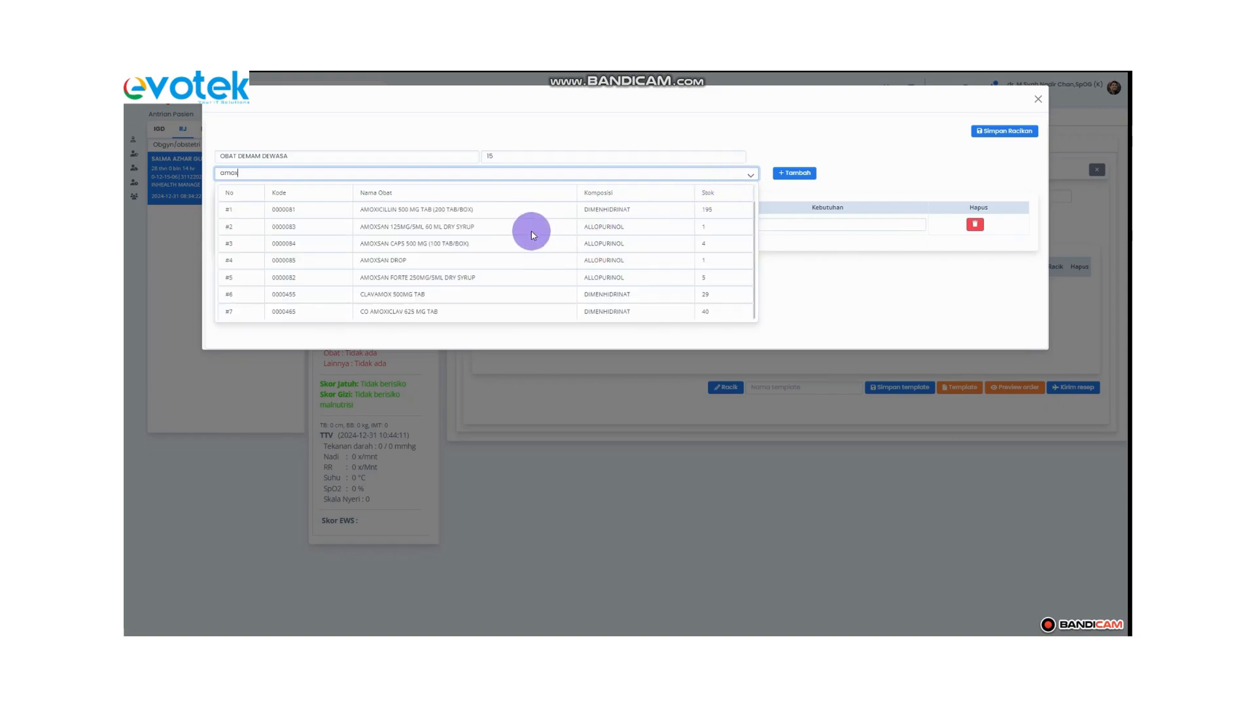
pyautogui.click(496, 217)
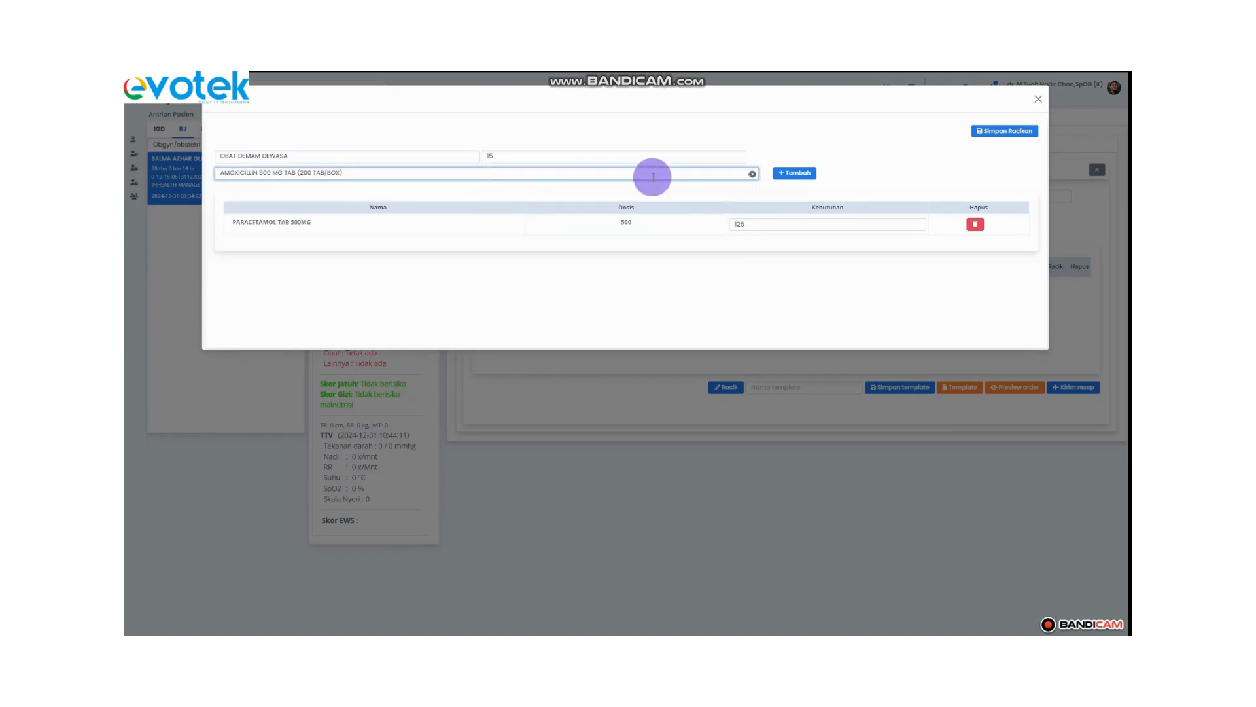
pyautogui.click(809, 176)
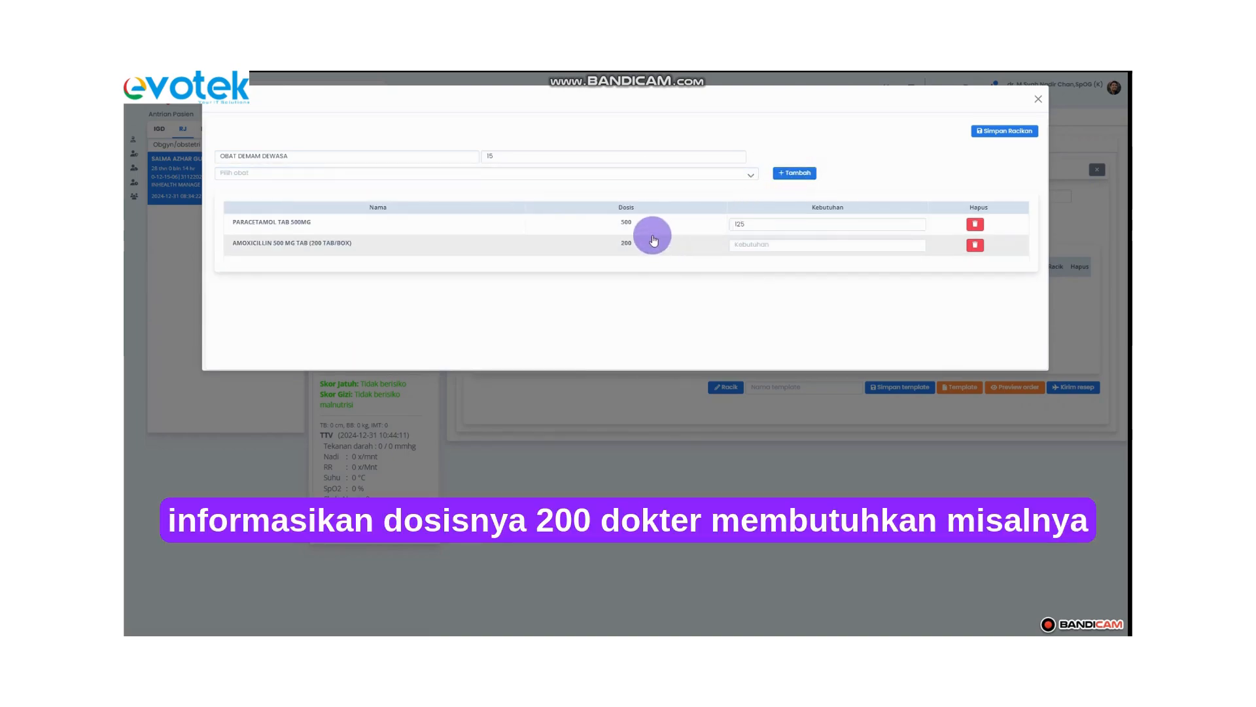
pyautogui.click(760, 247)
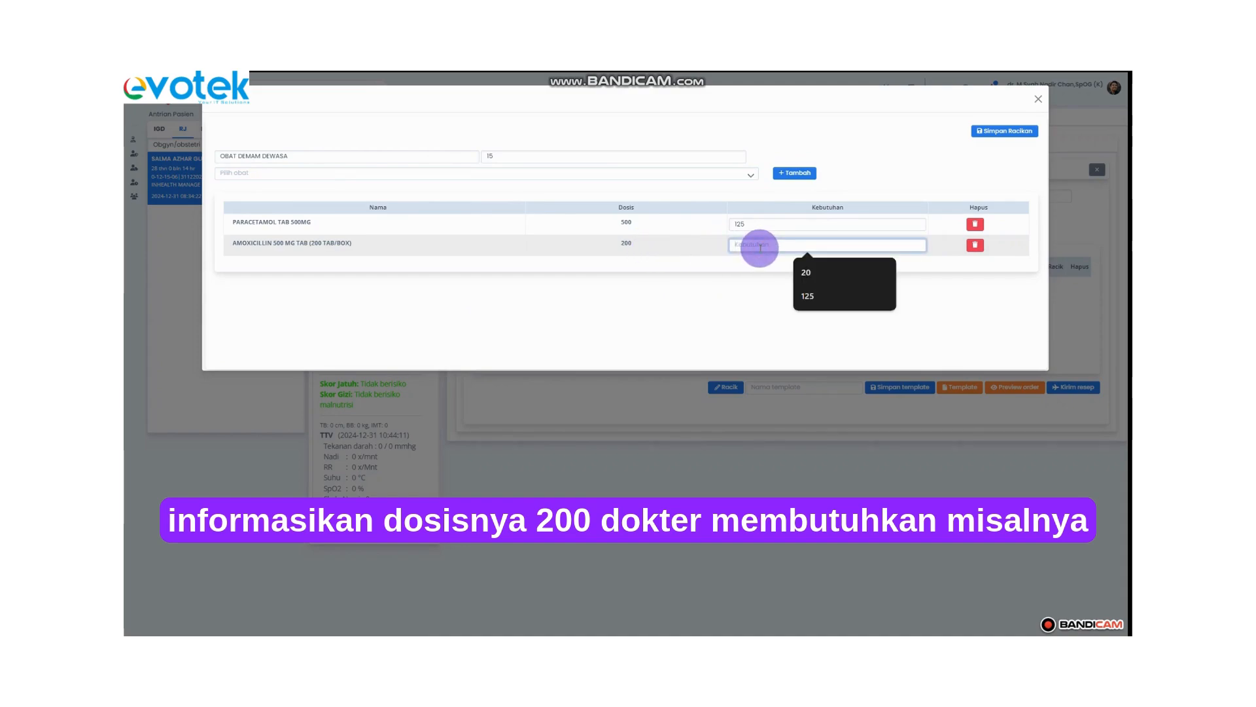
pyautogui.write('75')
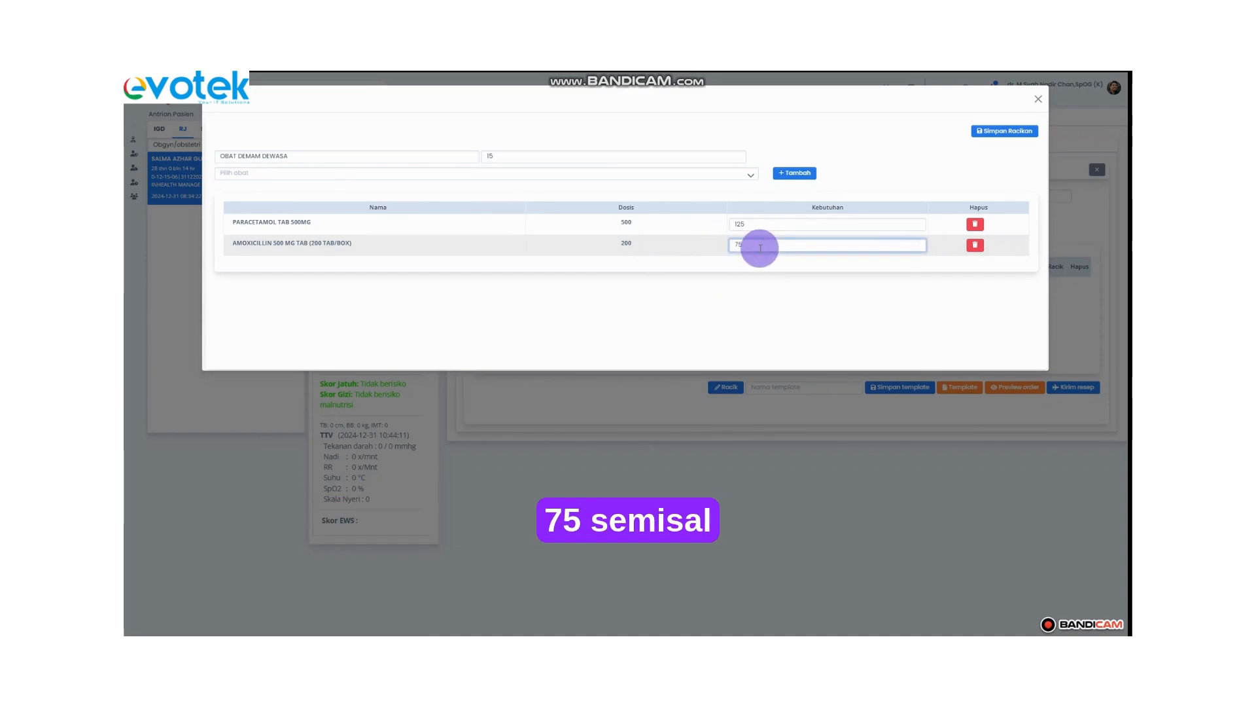
pyautogui.click(763, 301)
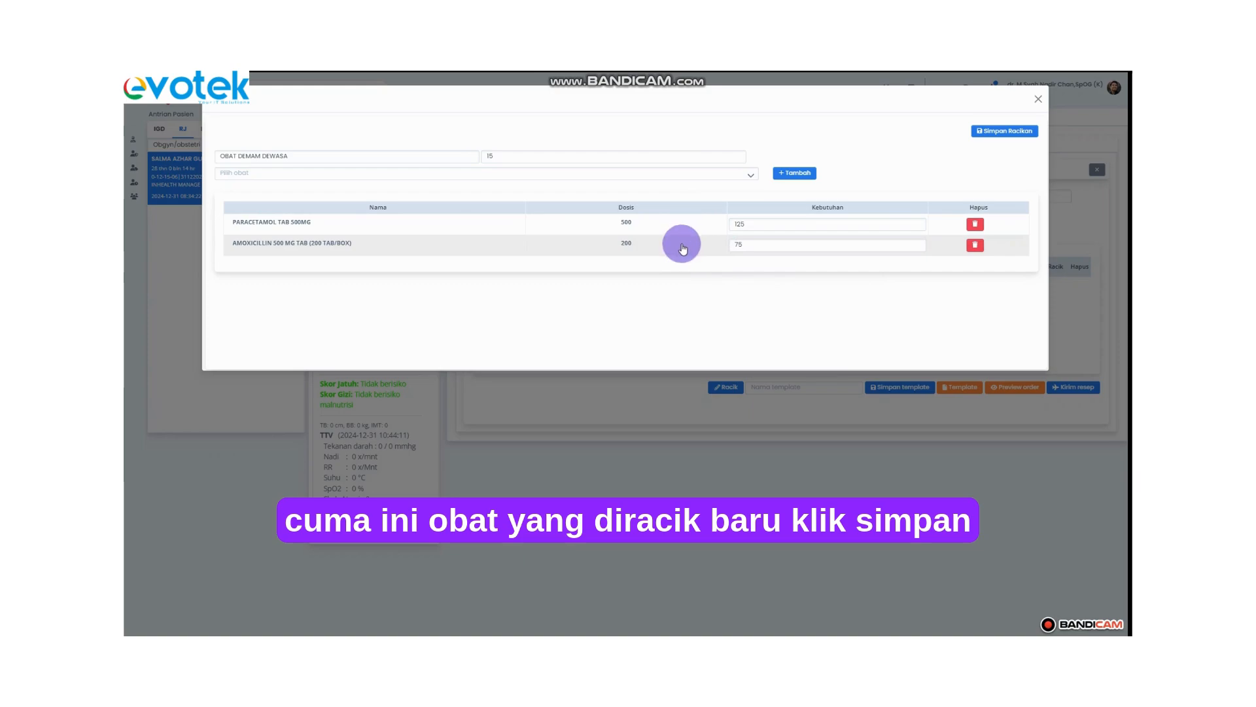
pyautogui.click(1004, 131)
pyautogui.click(774, 286)
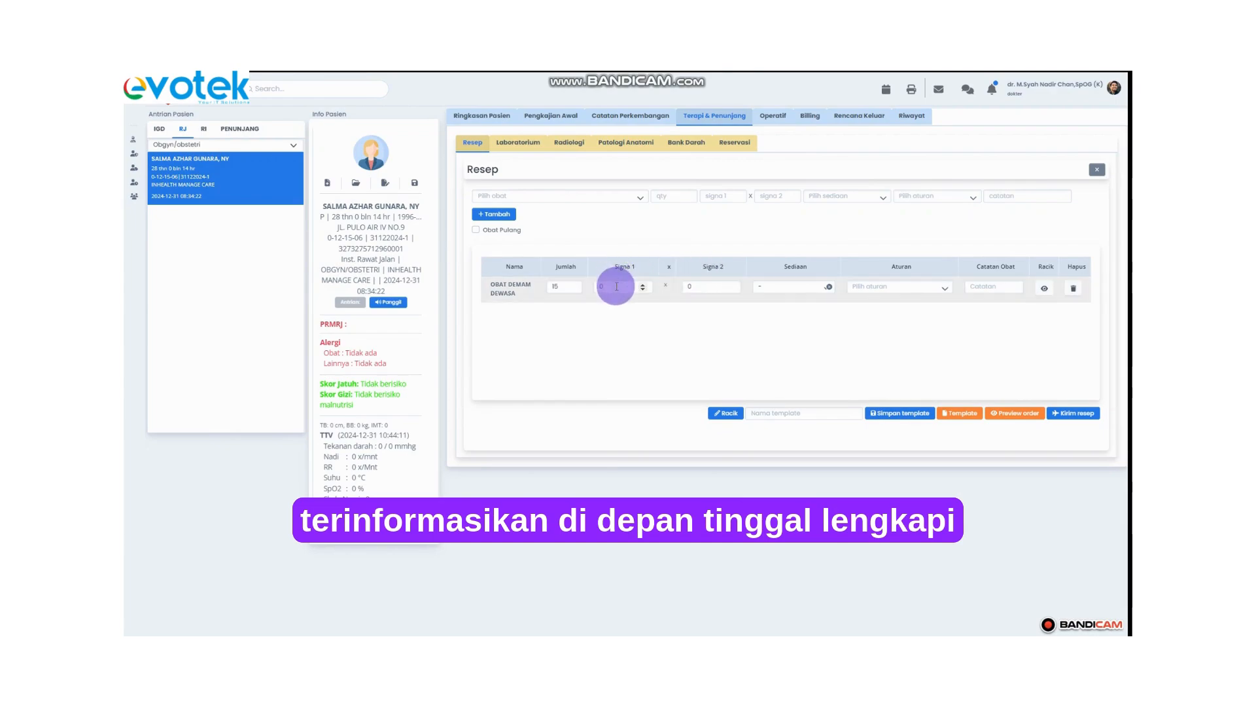
# Step: Set the signa of OBAT DEMAM DEWASA to 3 x 1 and its form to BUNGKUS
pyautogui.click(617, 287)
pyautogui.write('3')
pyautogui.press('Tab')
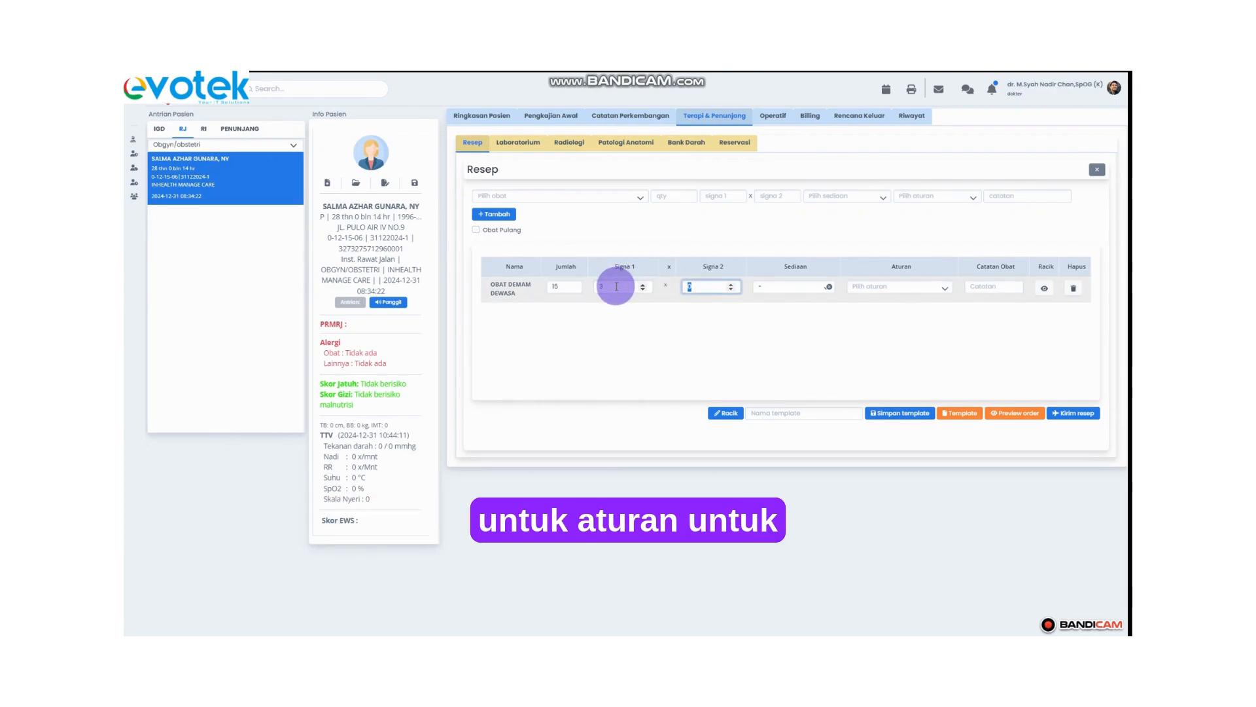
pyautogui.click(801, 300)
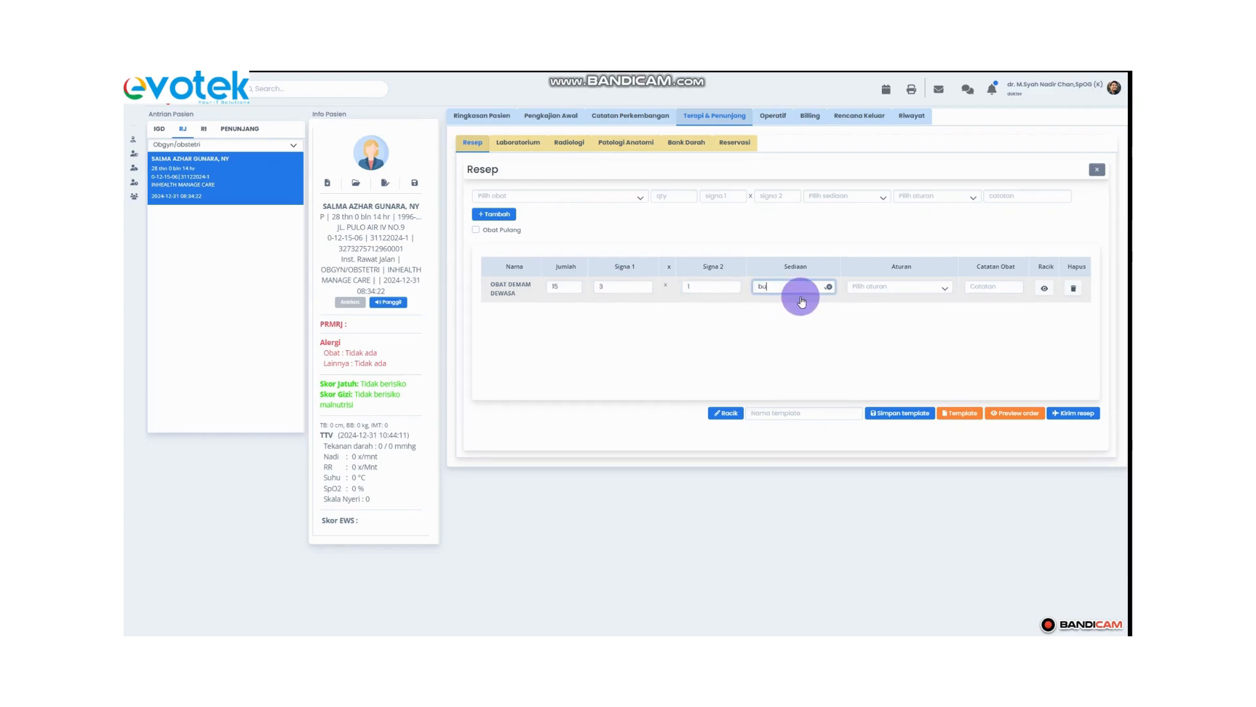
pyautogui.write('bu')
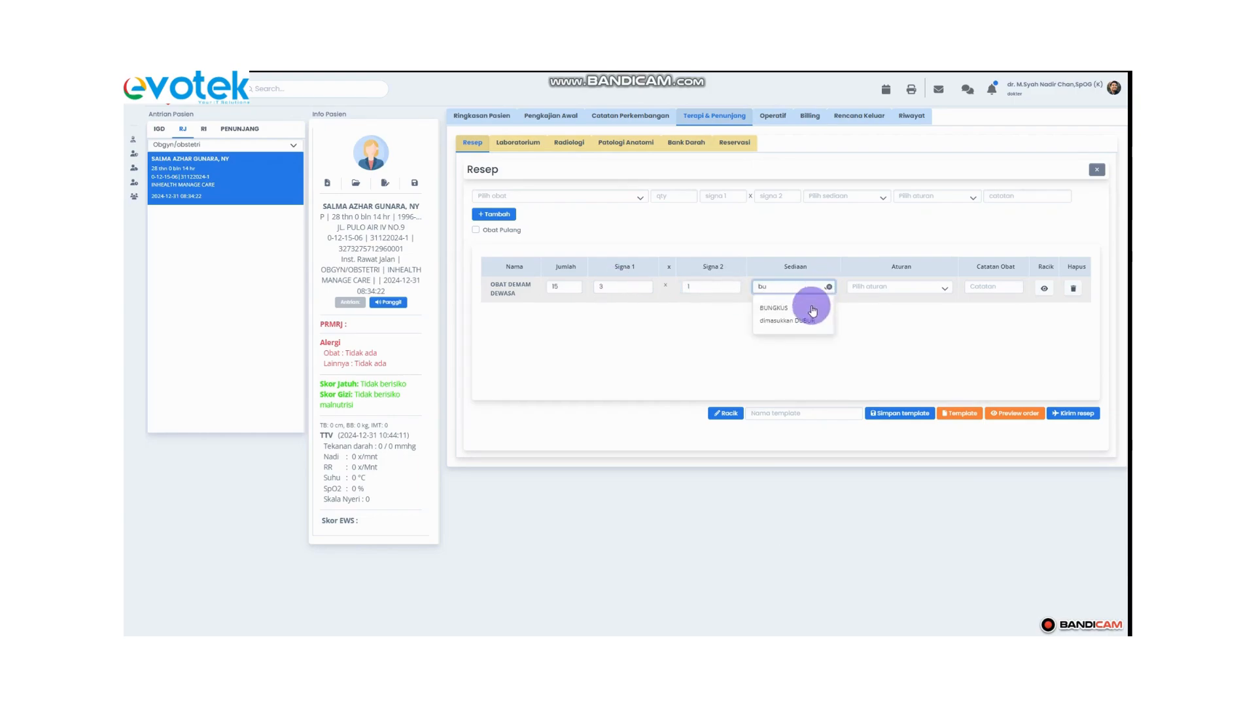
pyautogui.click(810, 308)
# Step: Set the usage rule (Aturan) of OBAT DEMAM DEWASA to SEBELUM MAKAN
pyautogui.click(894, 284)
pyautogui.write('set')
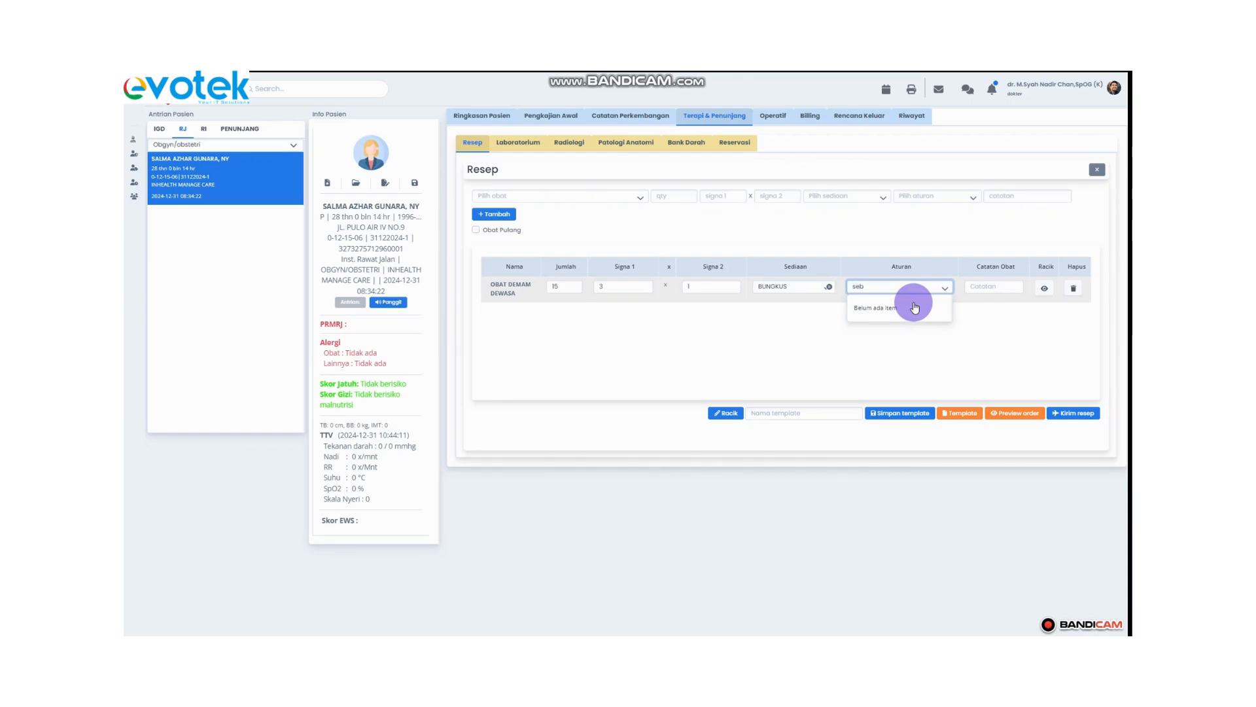
pyautogui.click(945, 288)
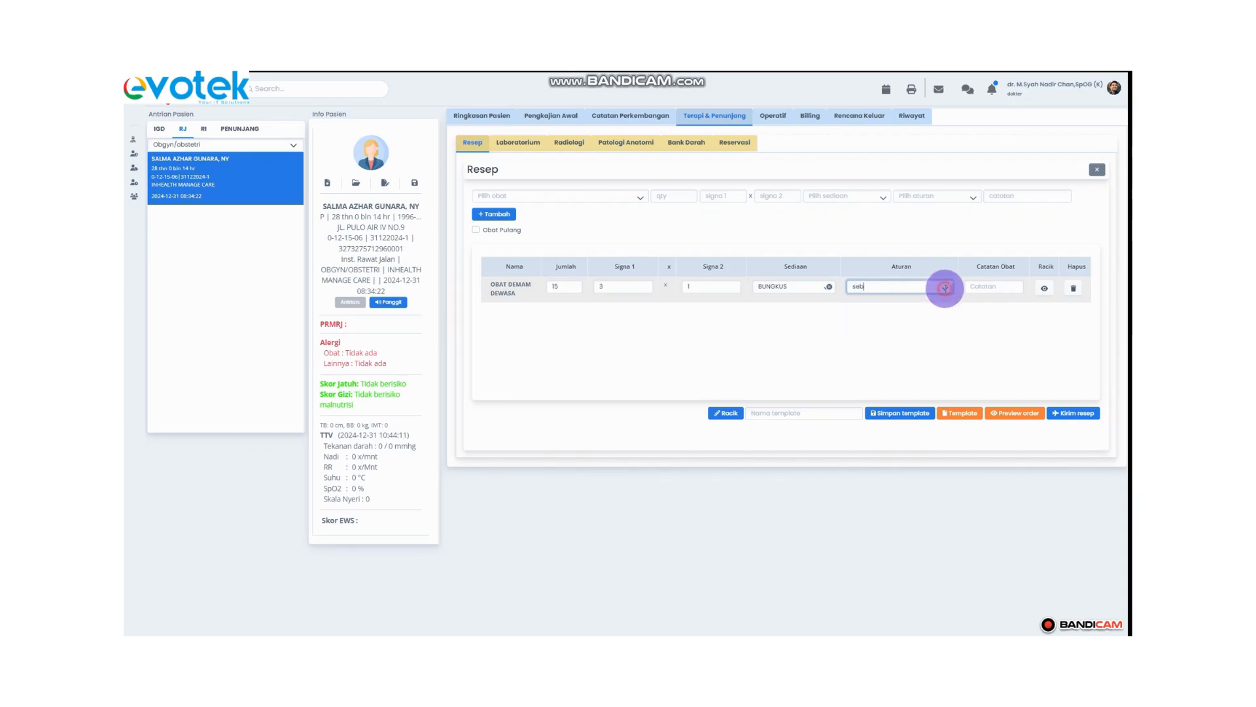
pyautogui.click(945, 288)
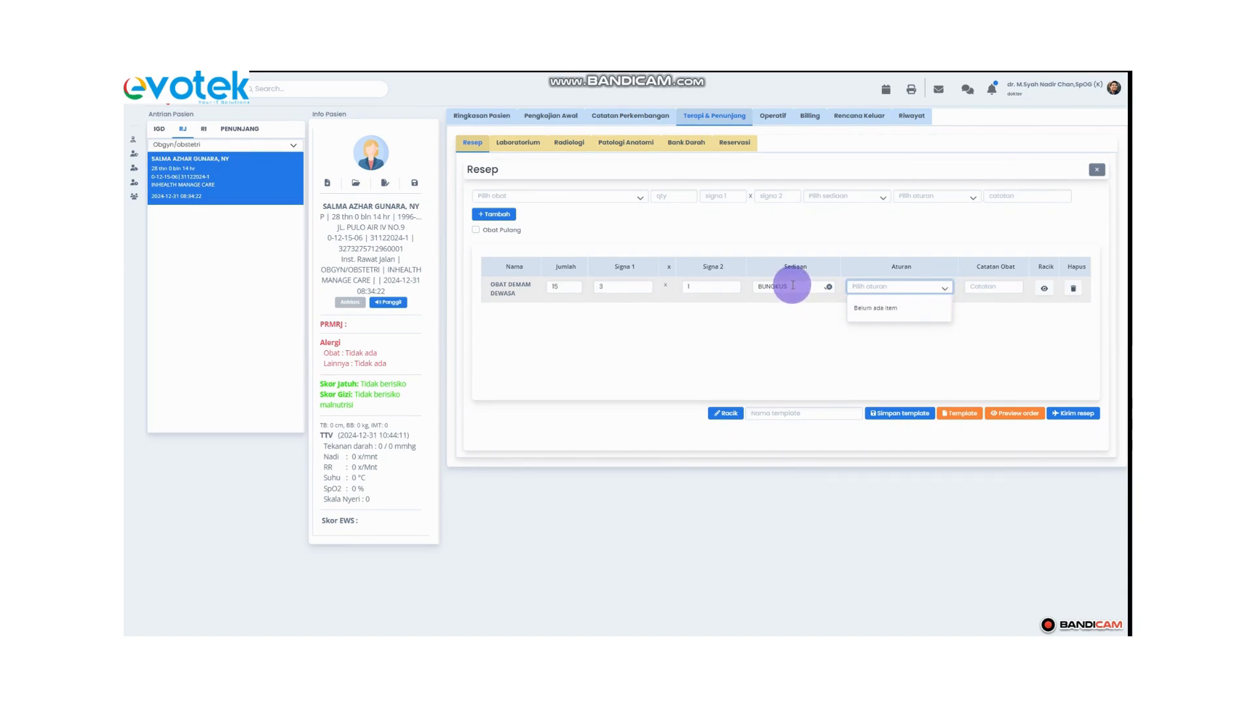
pyautogui.click(892, 288)
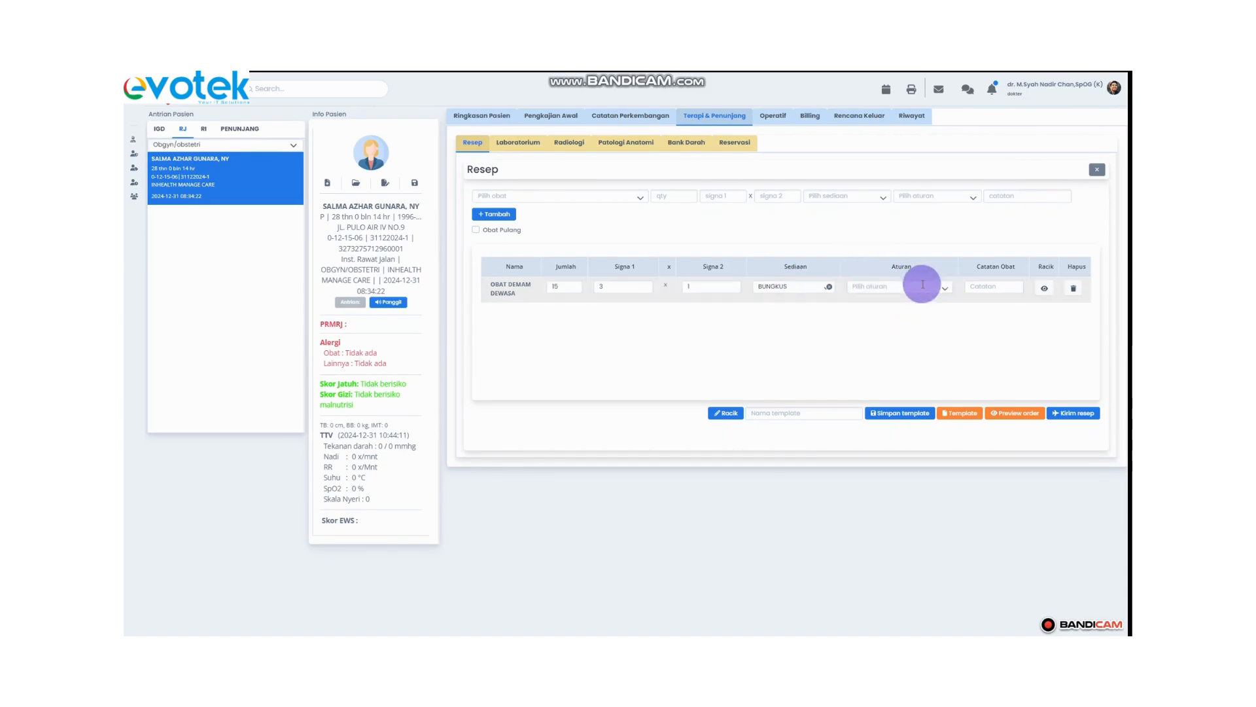
pyautogui.click(945, 286)
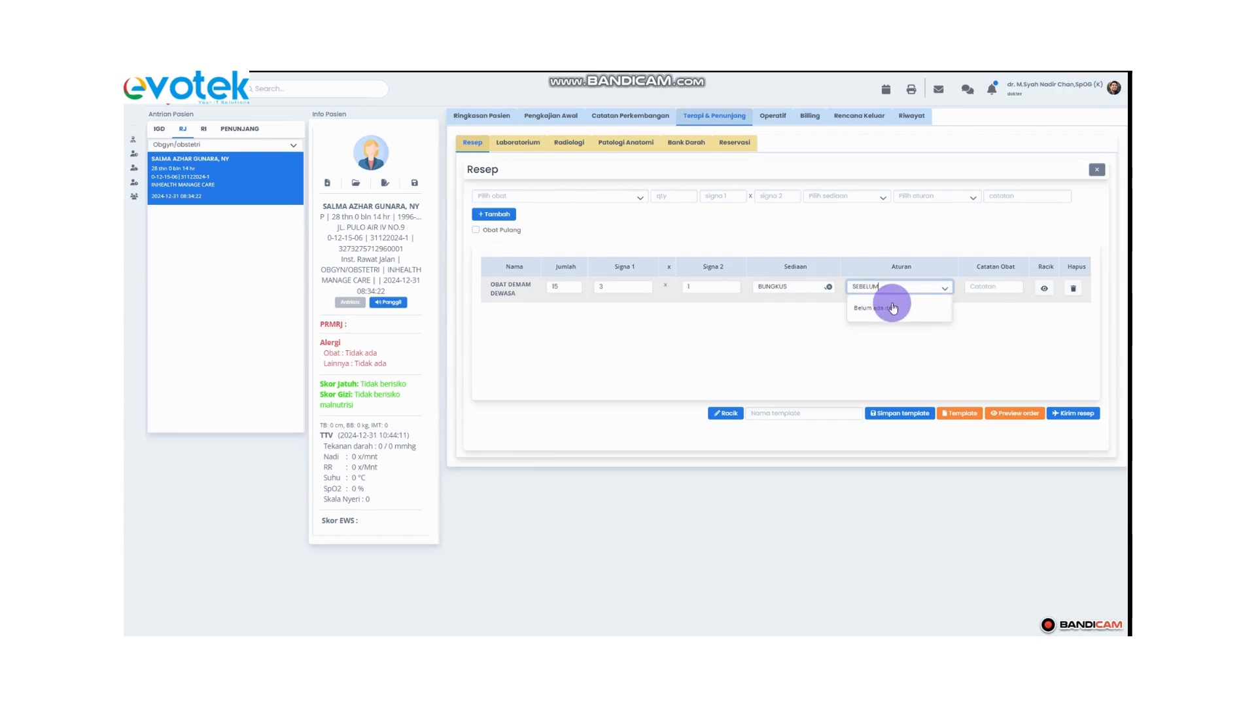
pyautogui.click(971, 320)
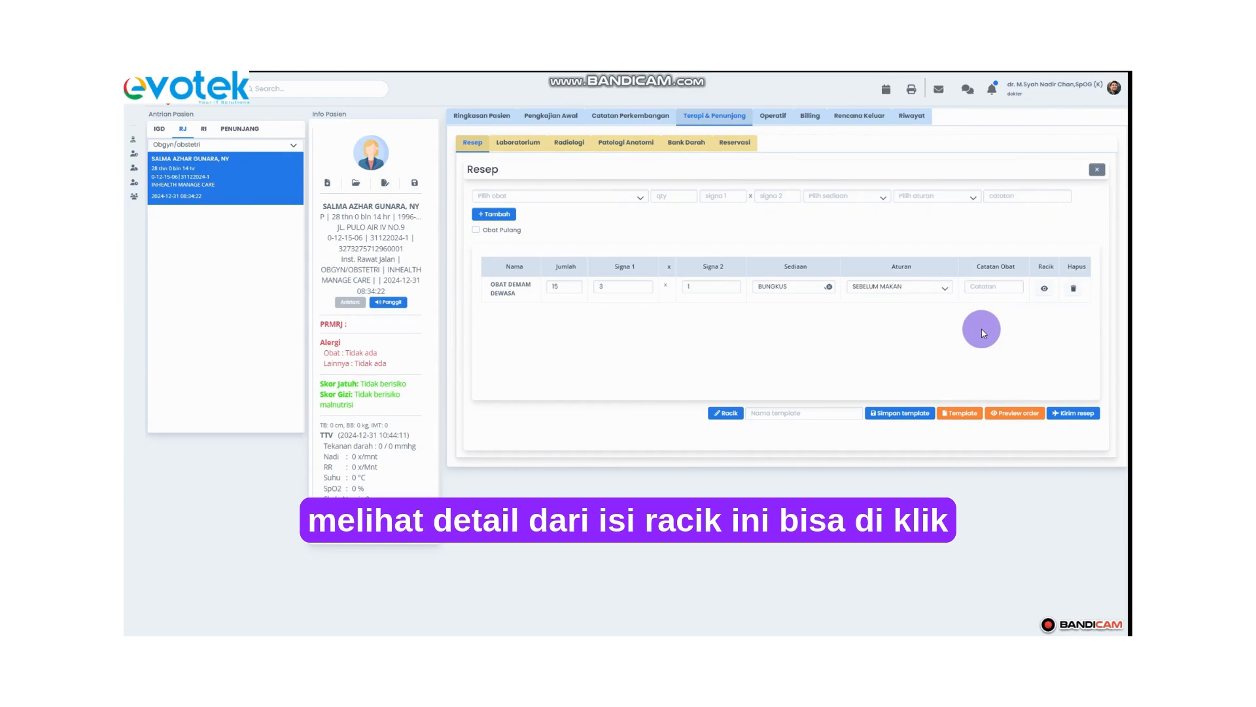
# Step: Review the composition of the OBAT DEMAM DEWASA compound, and close the prescription without saving a template or sending it
pyautogui.click(1046, 295)
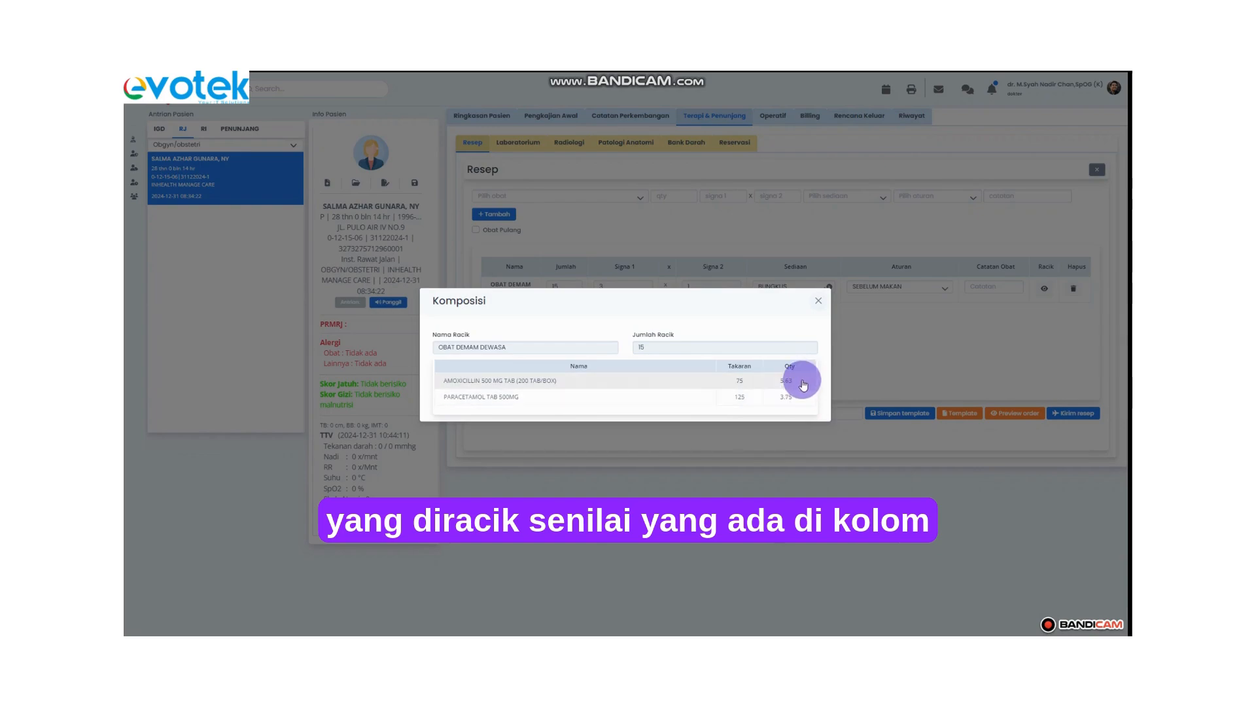
pyautogui.click(818, 300)
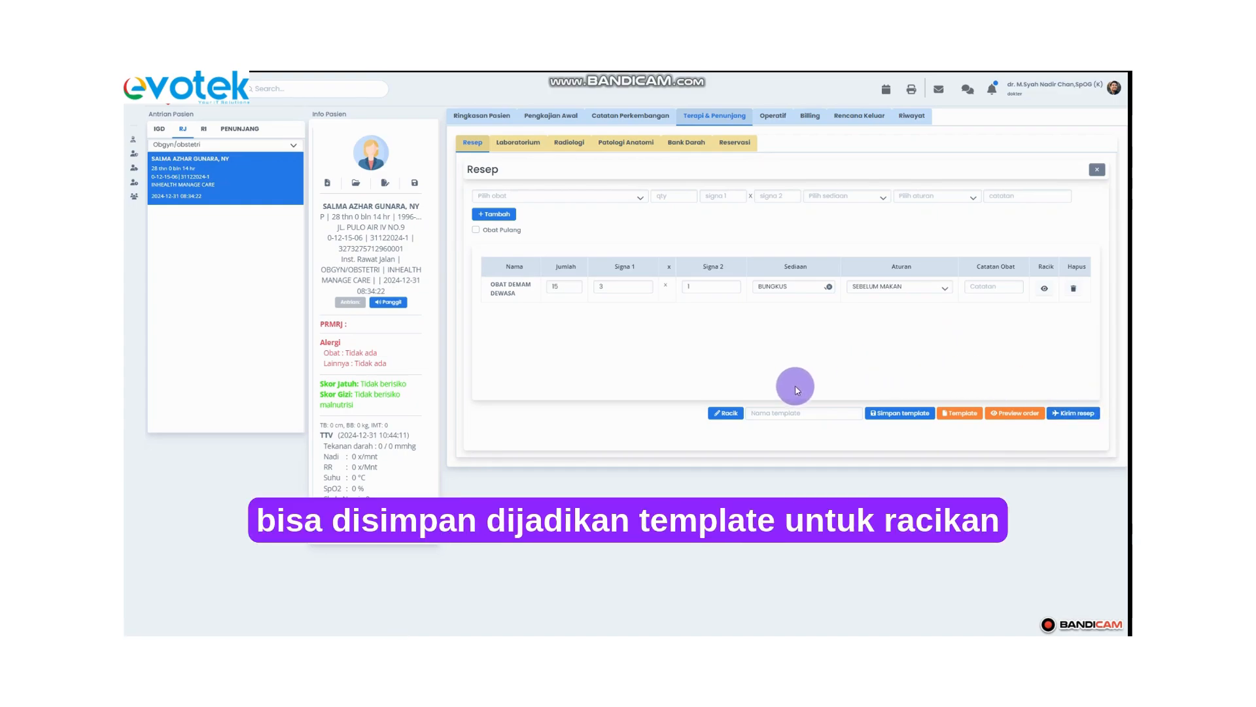
pyautogui.click(789, 414)
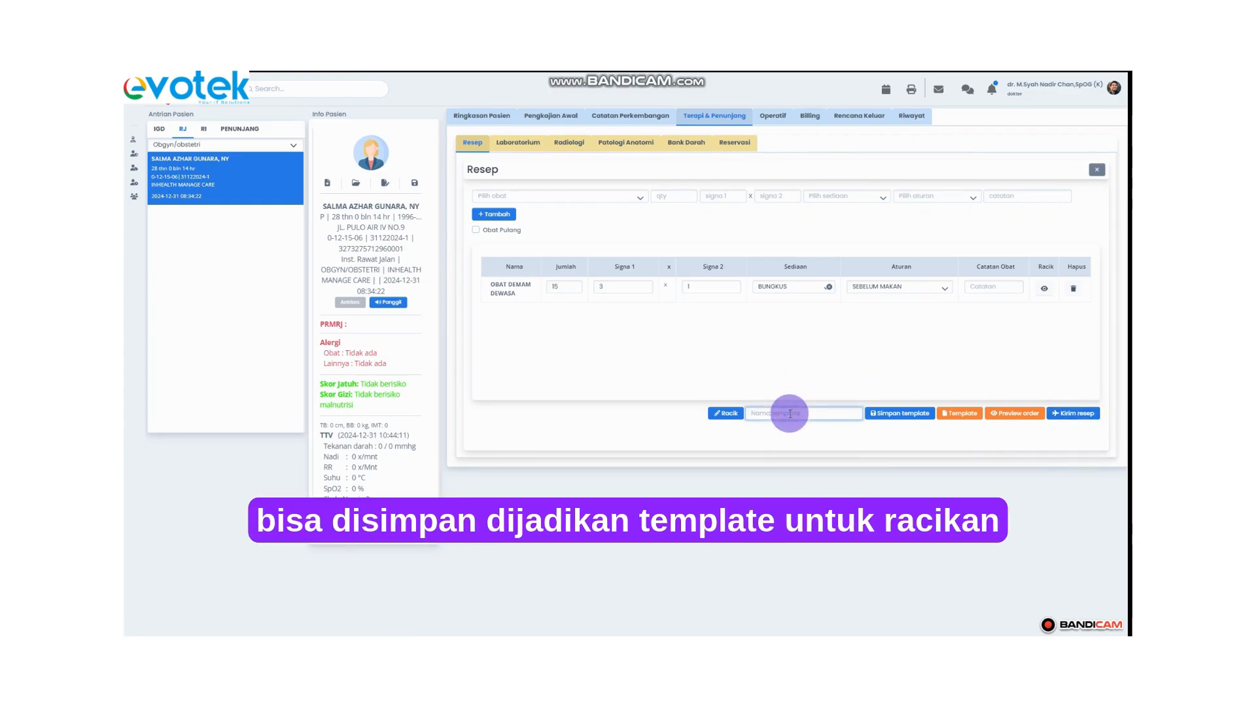
pyautogui.click(1098, 171)
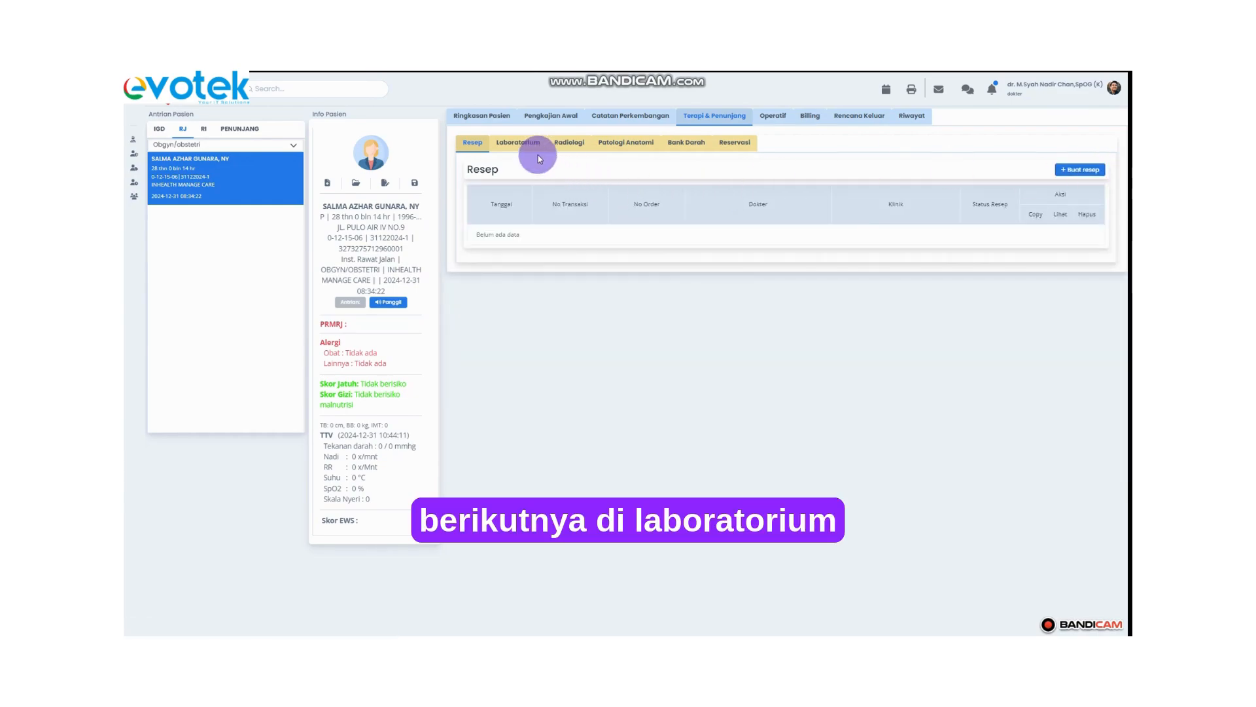
# Step: Start a new laboratory order with the clinical note "panas"
pyautogui.click(535, 154)
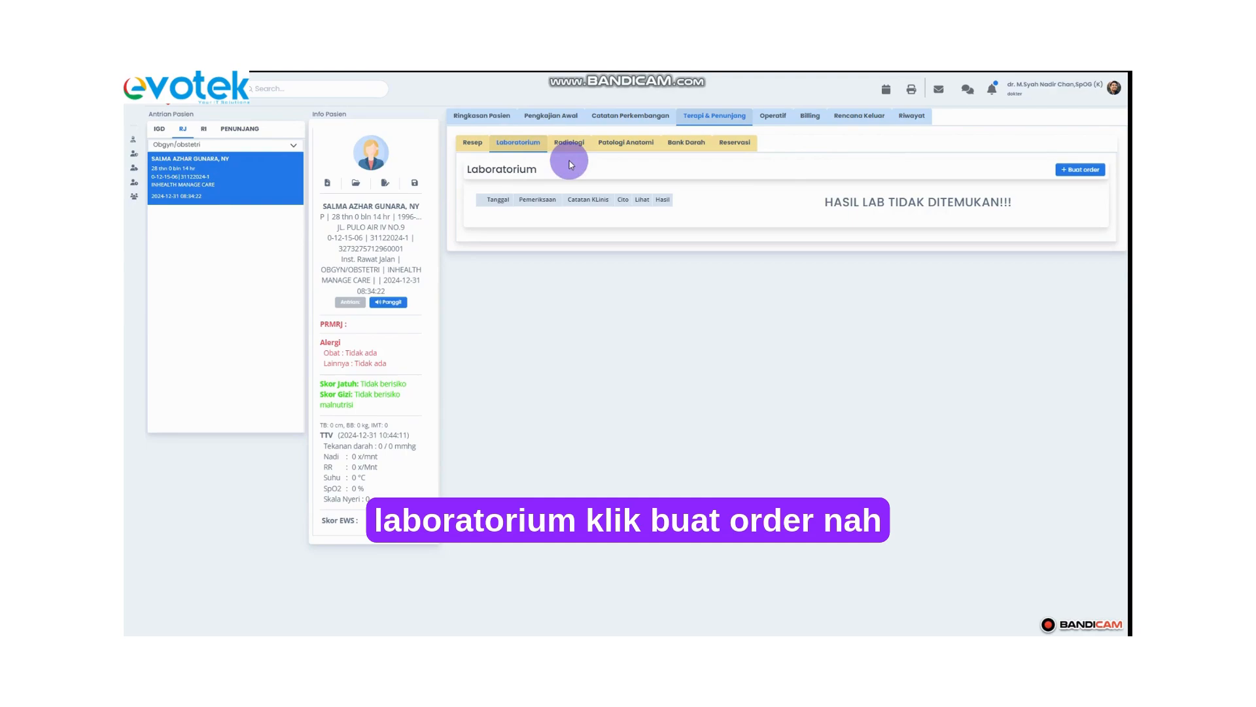
pyautogui.click(1080, 170)
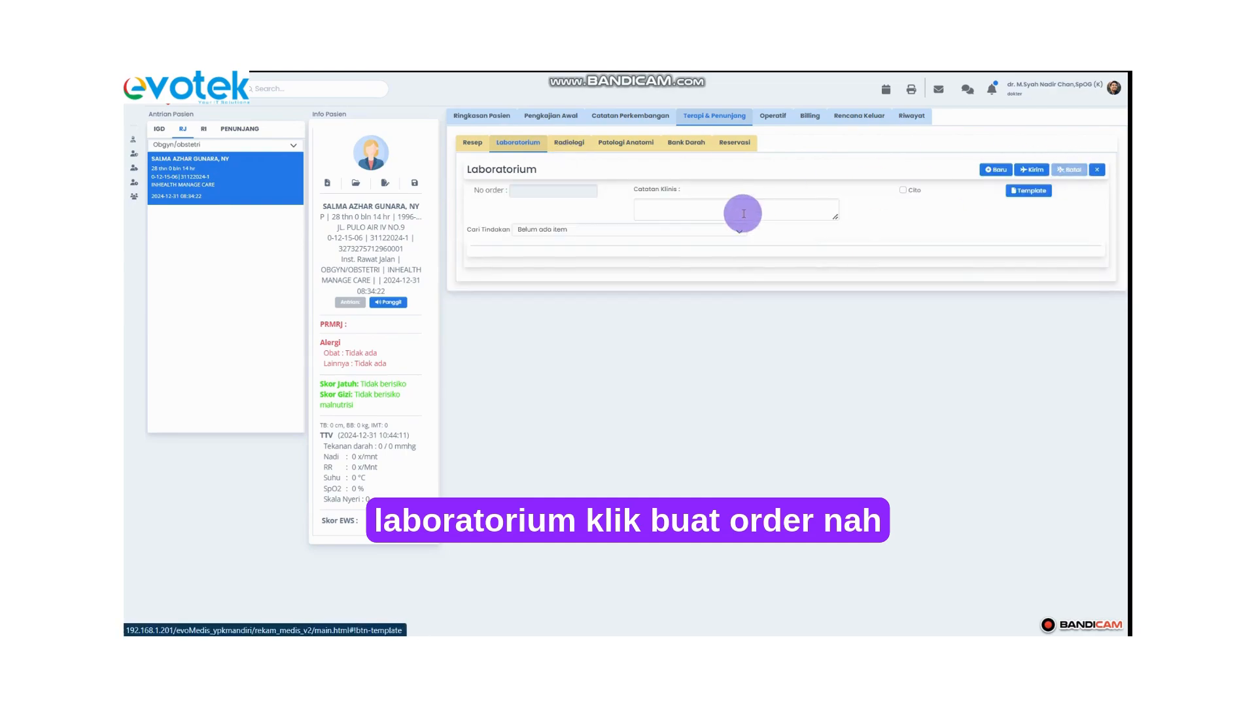
pyautogui.click(720, 213)
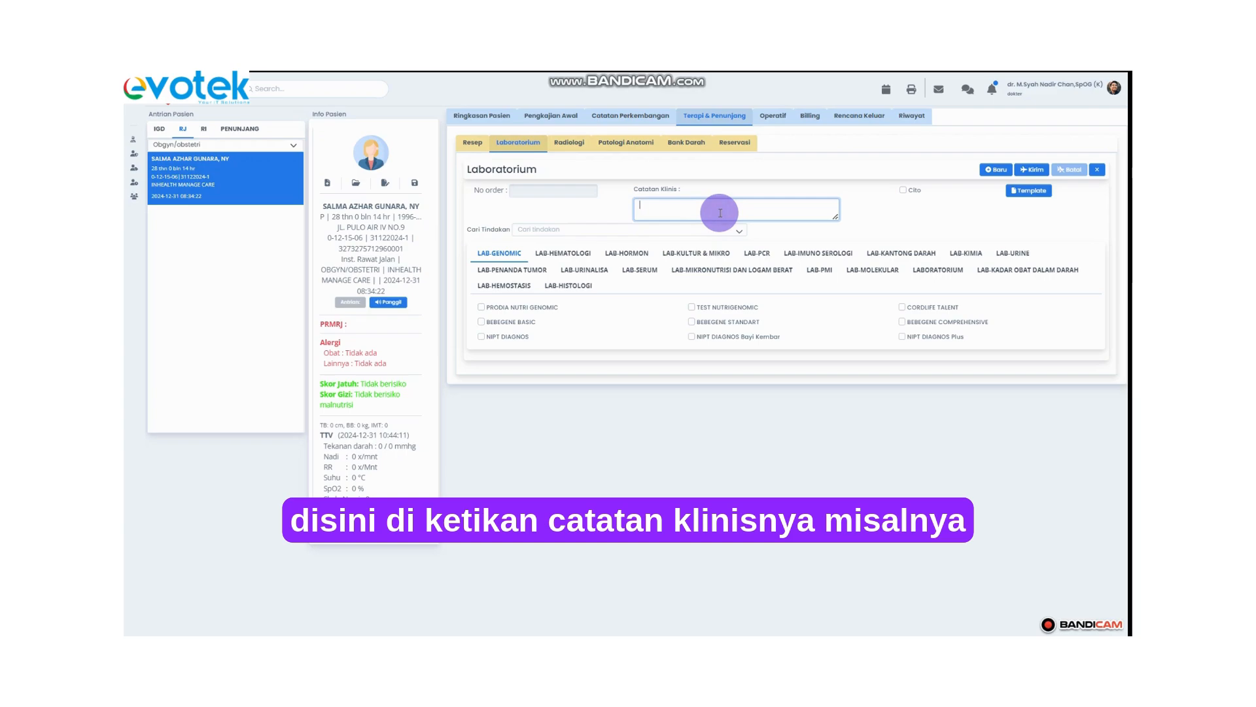
pyautogui.write('P')
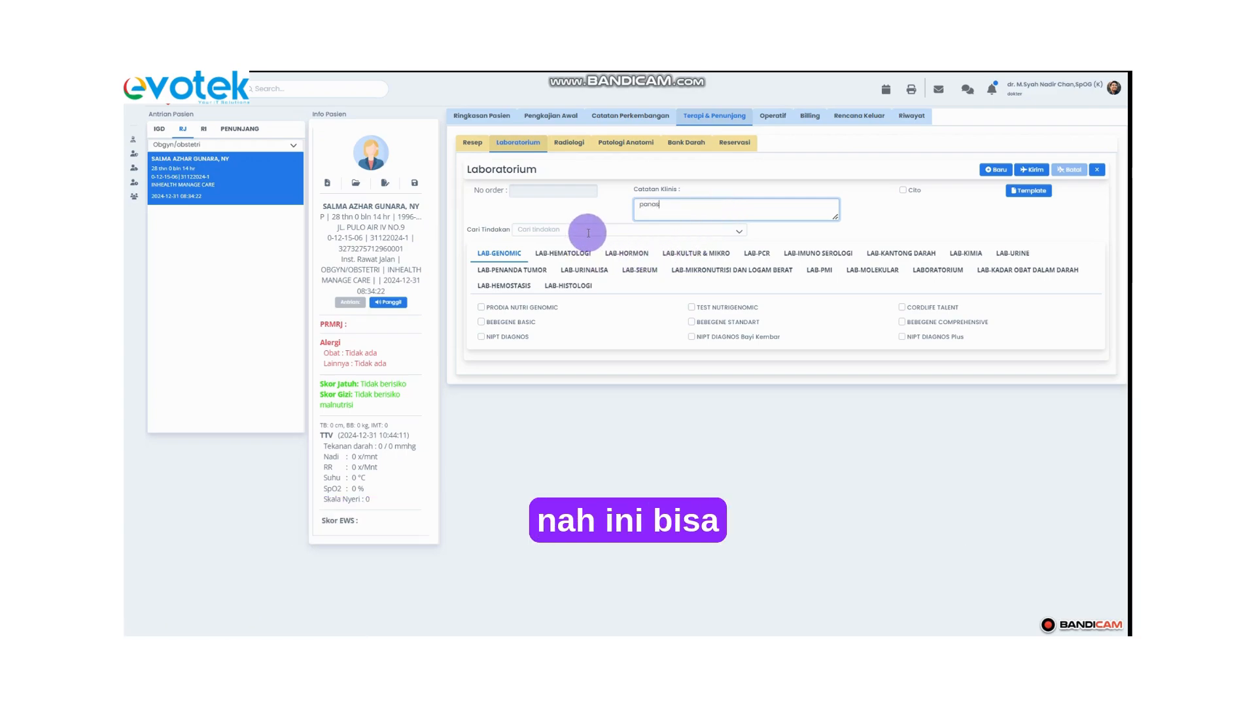
# Step: Look through the hematology, hormone and culture test groups, and add HEMATOLOGI RUTIN+RETIKULOSIT to the laboratory order
pyautogui.click(556, 252)
pyautogui.click(643, 255)
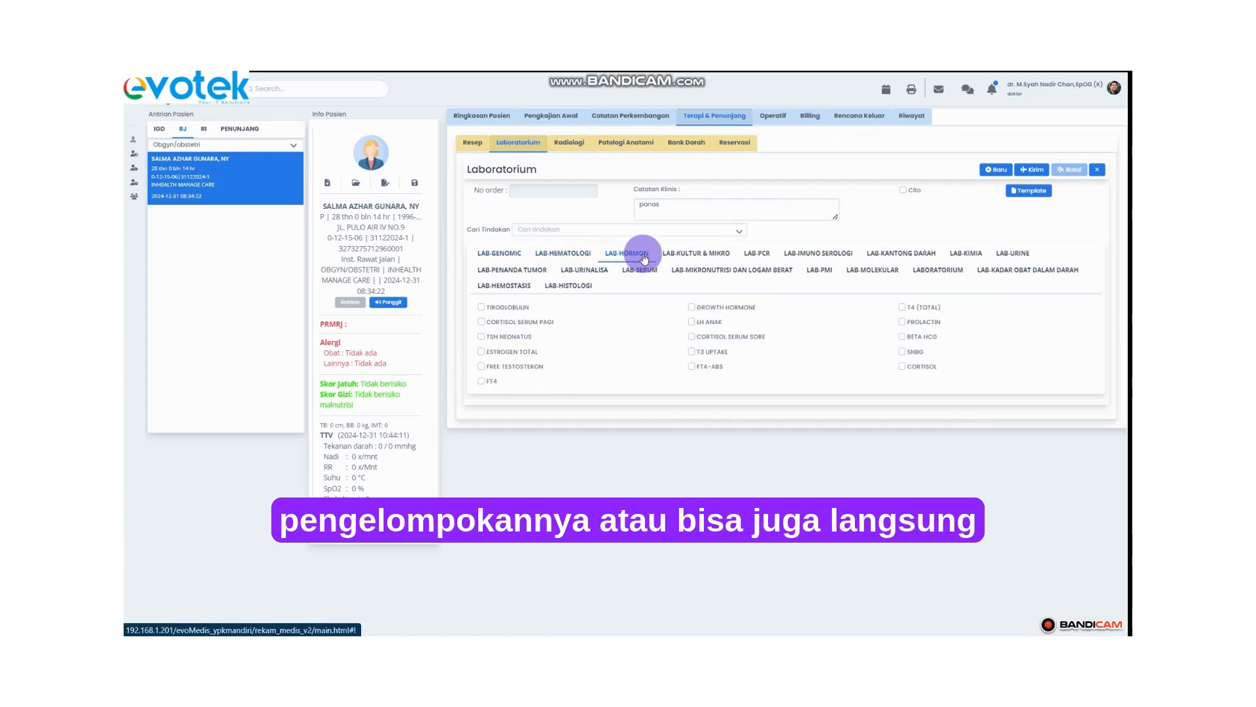
pyautogui.click(696, 254)
pyautogui.click(563, 254)
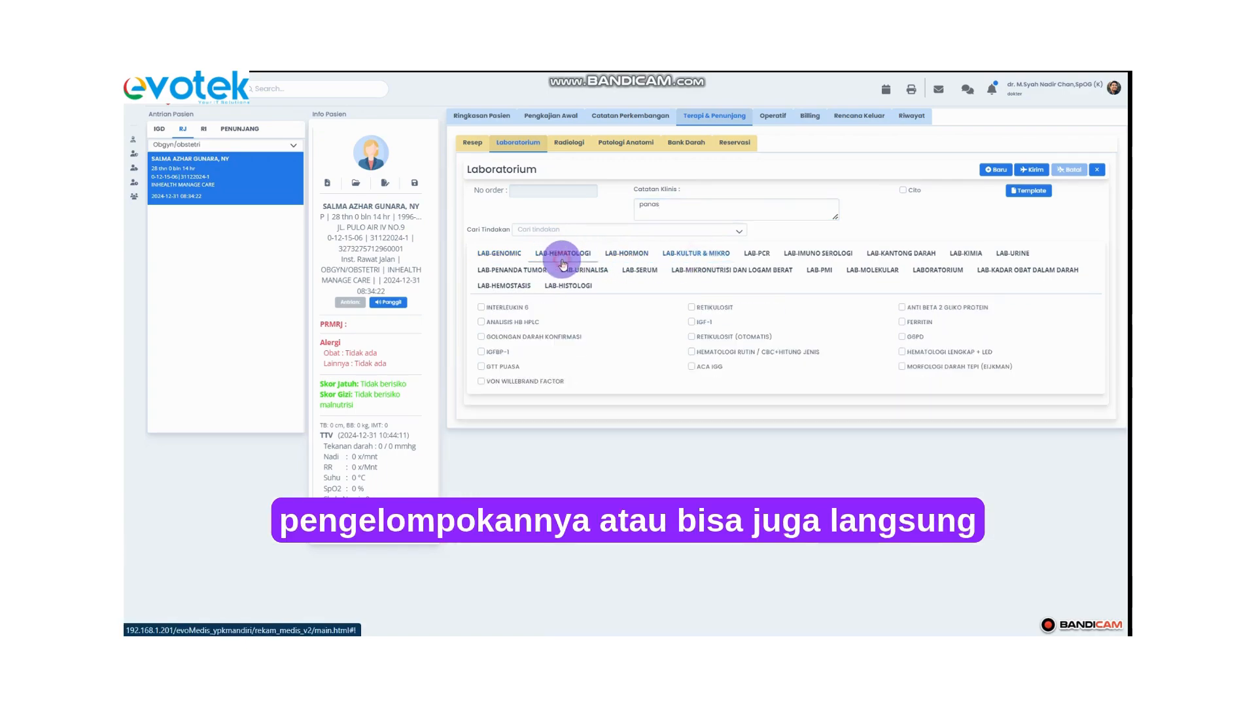
pyautogui.click(597, 228)
pyautogui.write('hema')
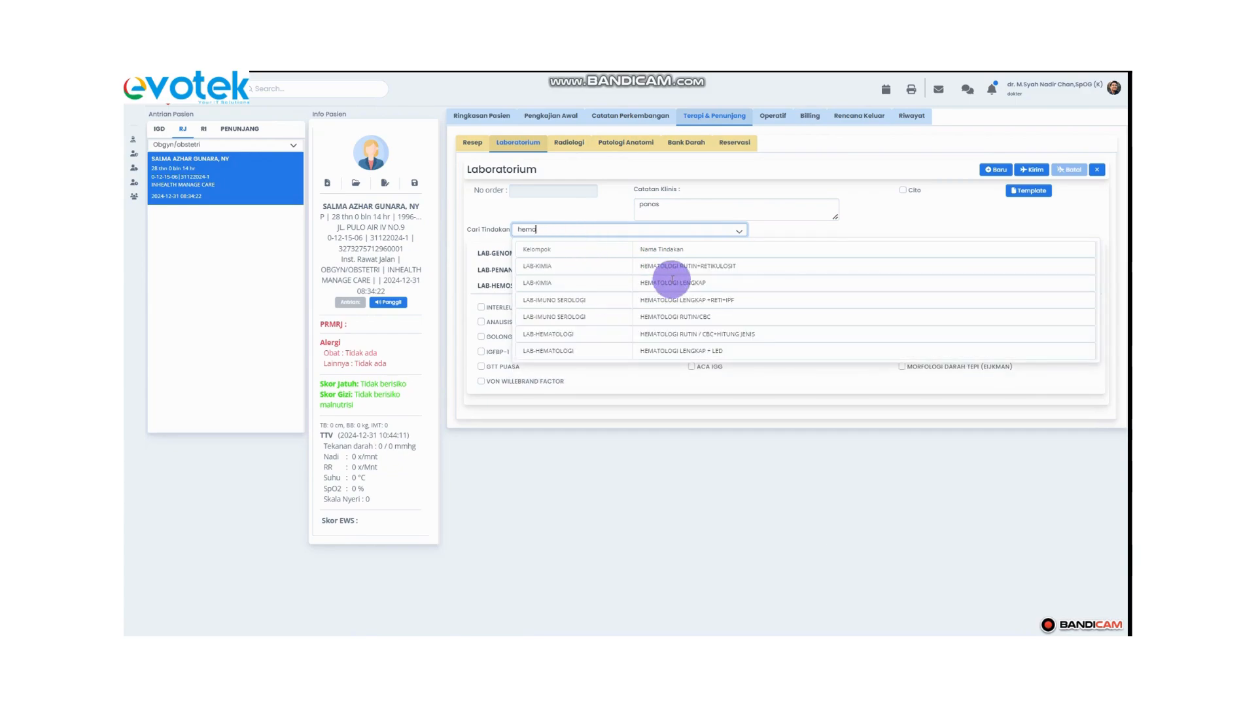
pyautogui.click(682, 267)
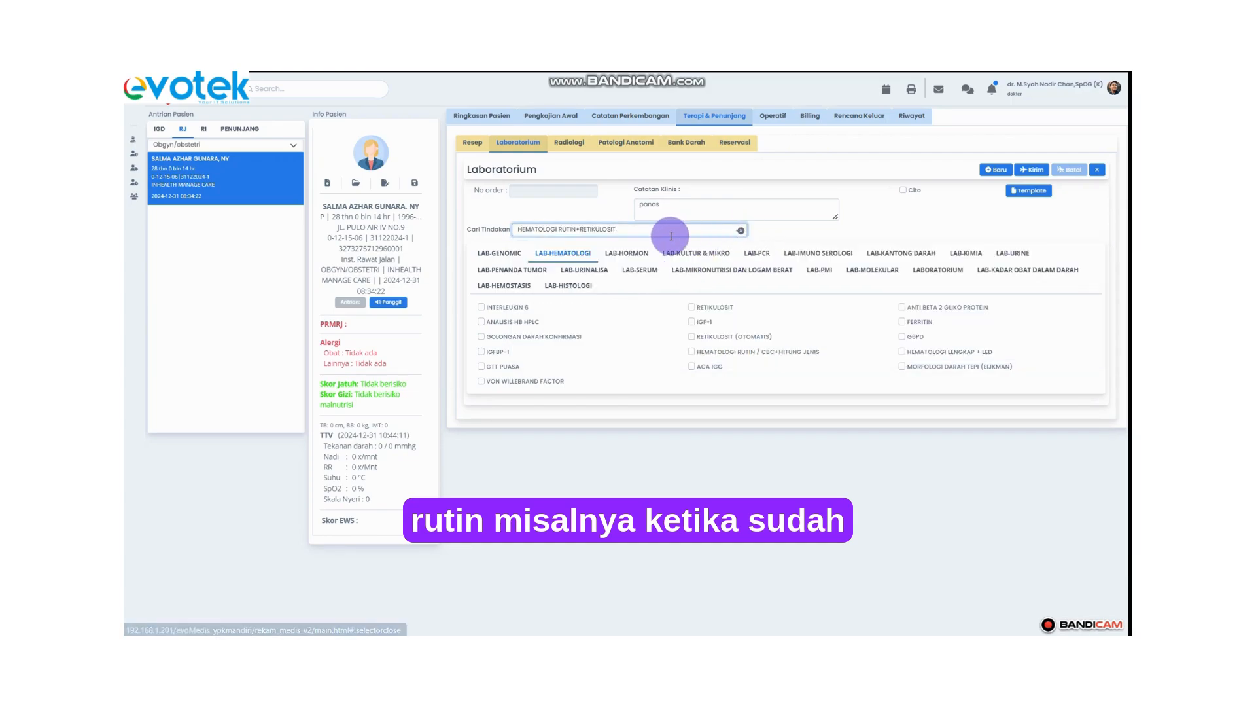
# Step: Add UREUM URINE to the laboratory order as another test
pyautogui.click(740, 230)
pyautogui.click(699, 230)
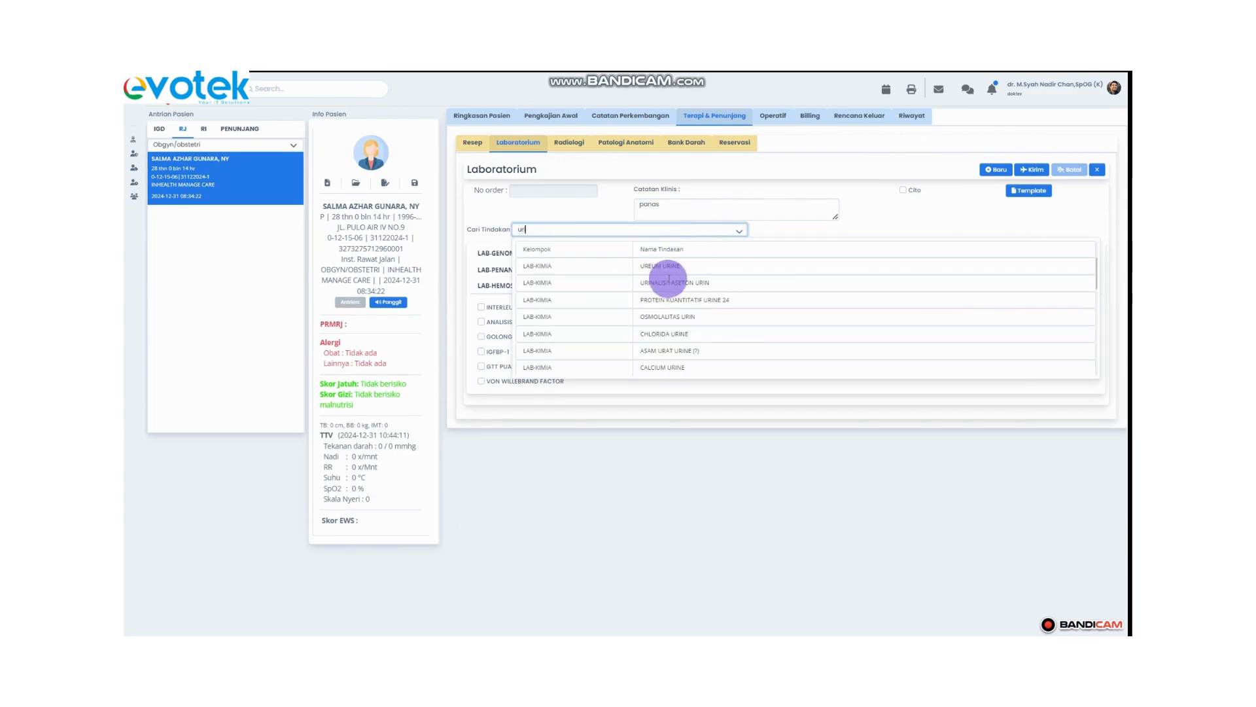
pyautogui.click(681, 272)
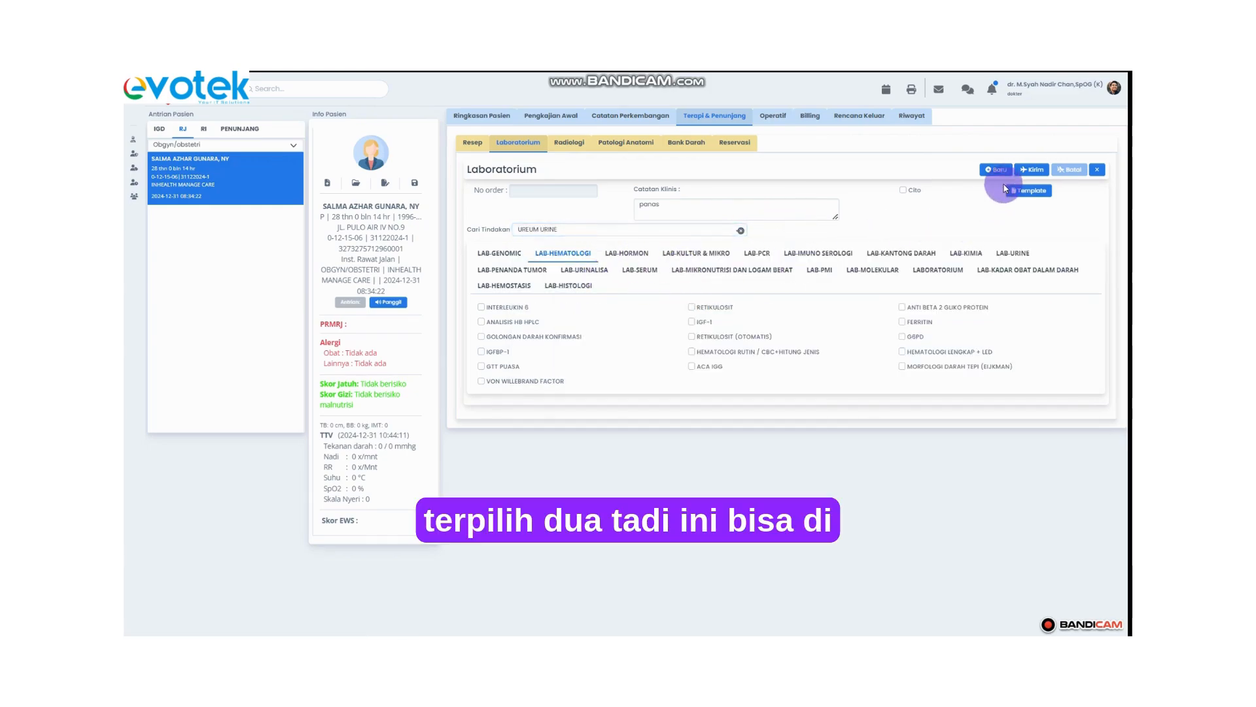
# Step: Review the tests selected for the laboratory order and close the order without sending it
pyautogui.click(1033, 172)
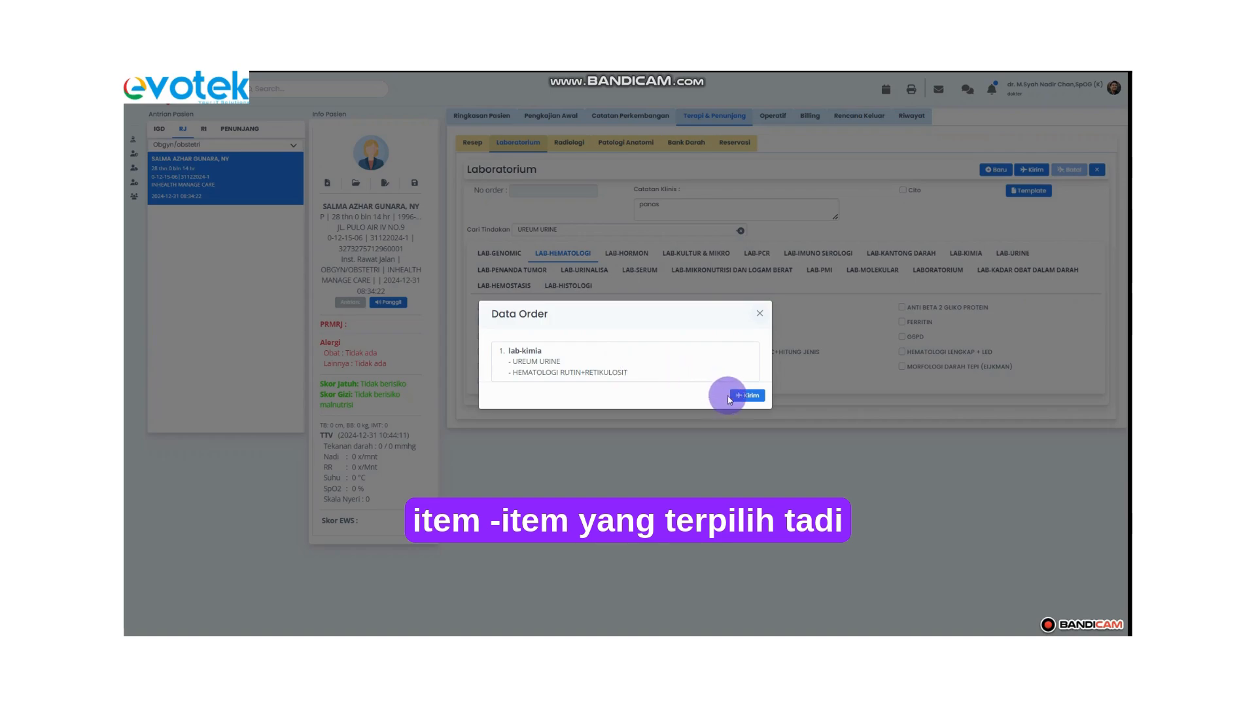
pyautogui.click(760, 315)
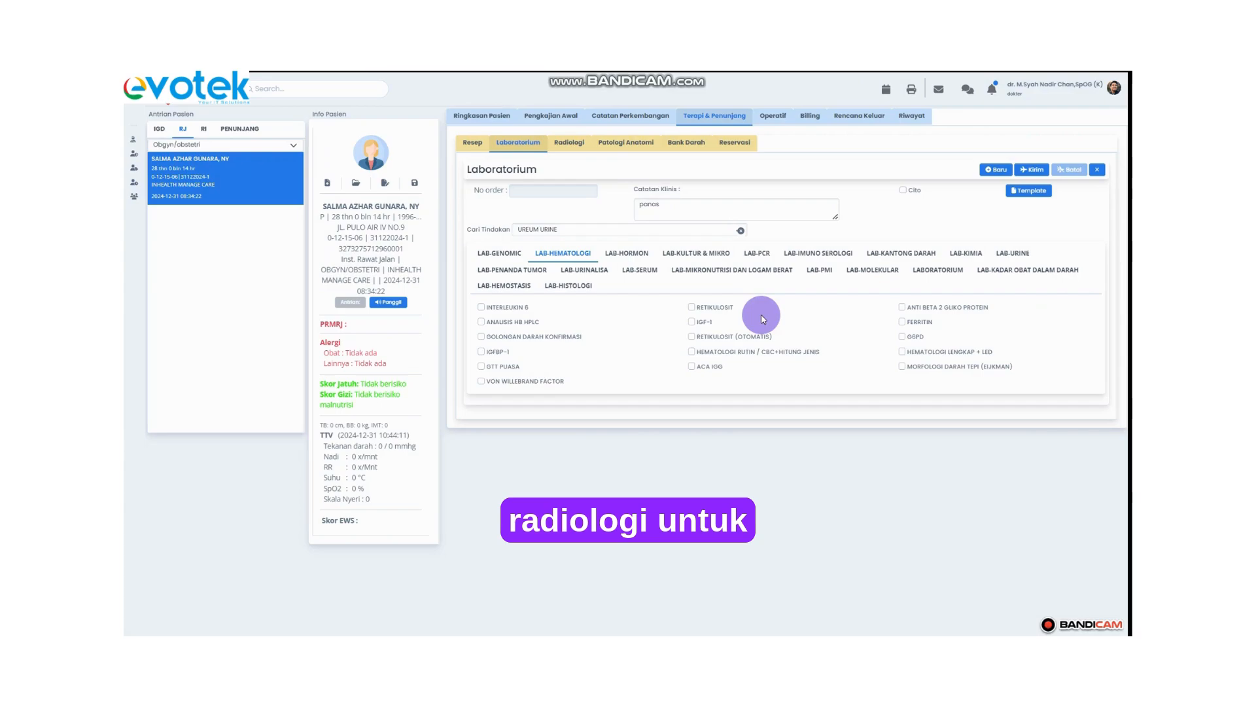
pyautogui.click(1098, 176)
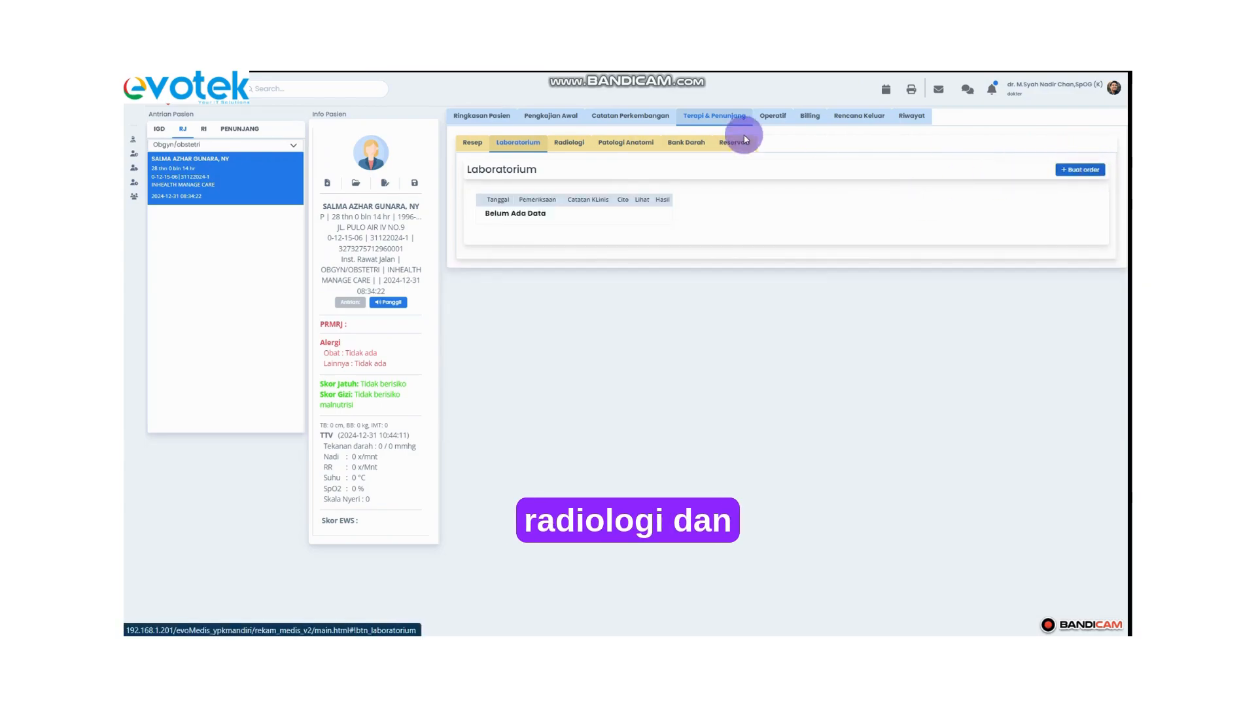
# Step: Examine the Radiologi and Patologi Anatomi order pages and the patient's pre-operative, intra-operative and post-operative forms
pyautogui.click(582, 144)
pyautogui.click(624, 142)
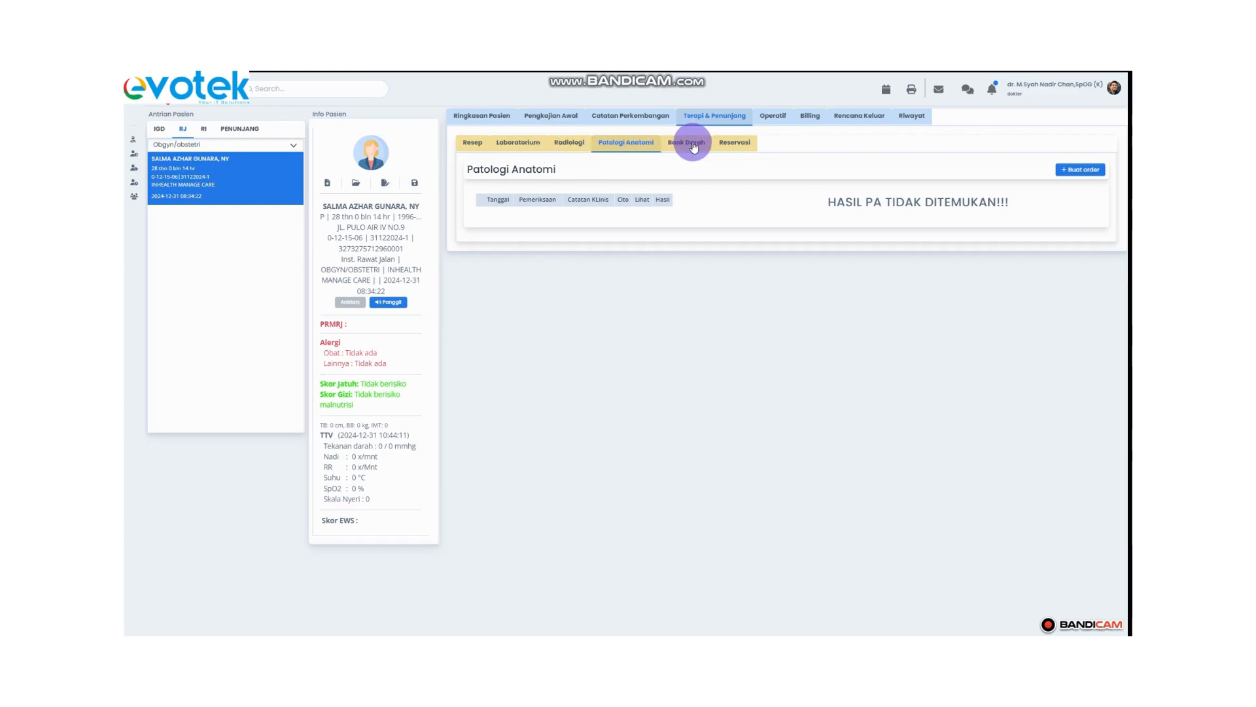
pyautogui.click(782, 123)
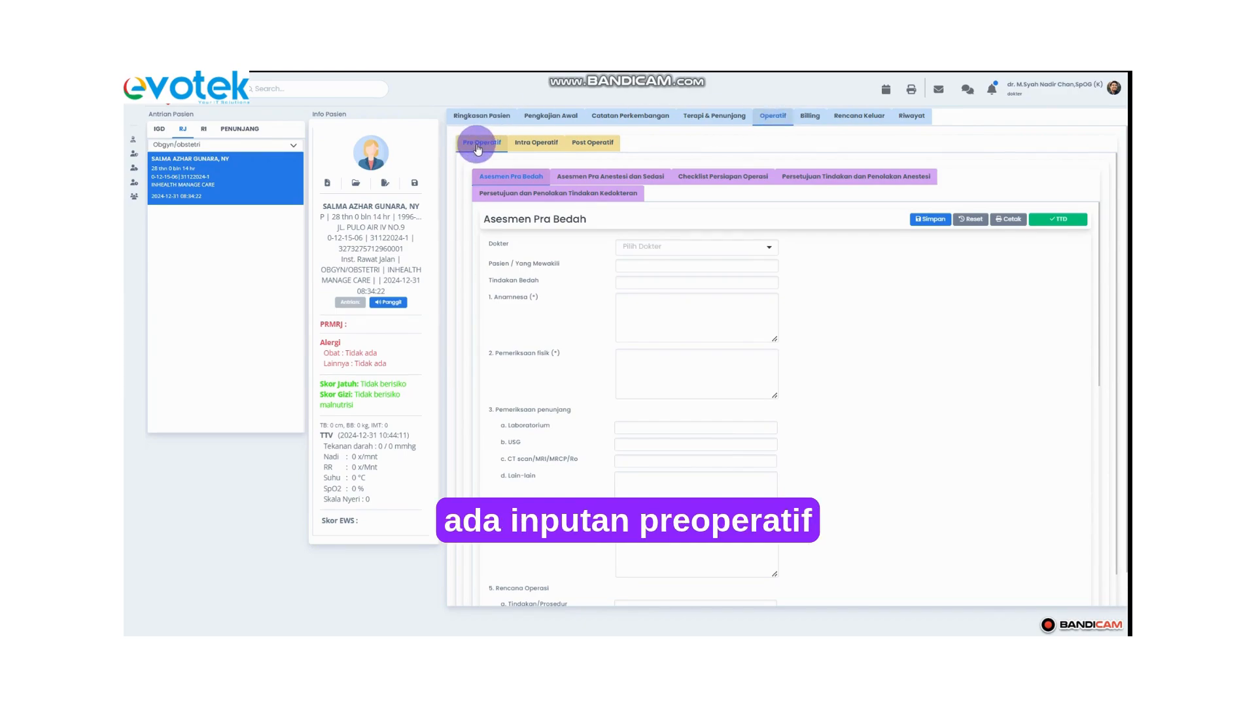
pyautogui.click(575, 178)
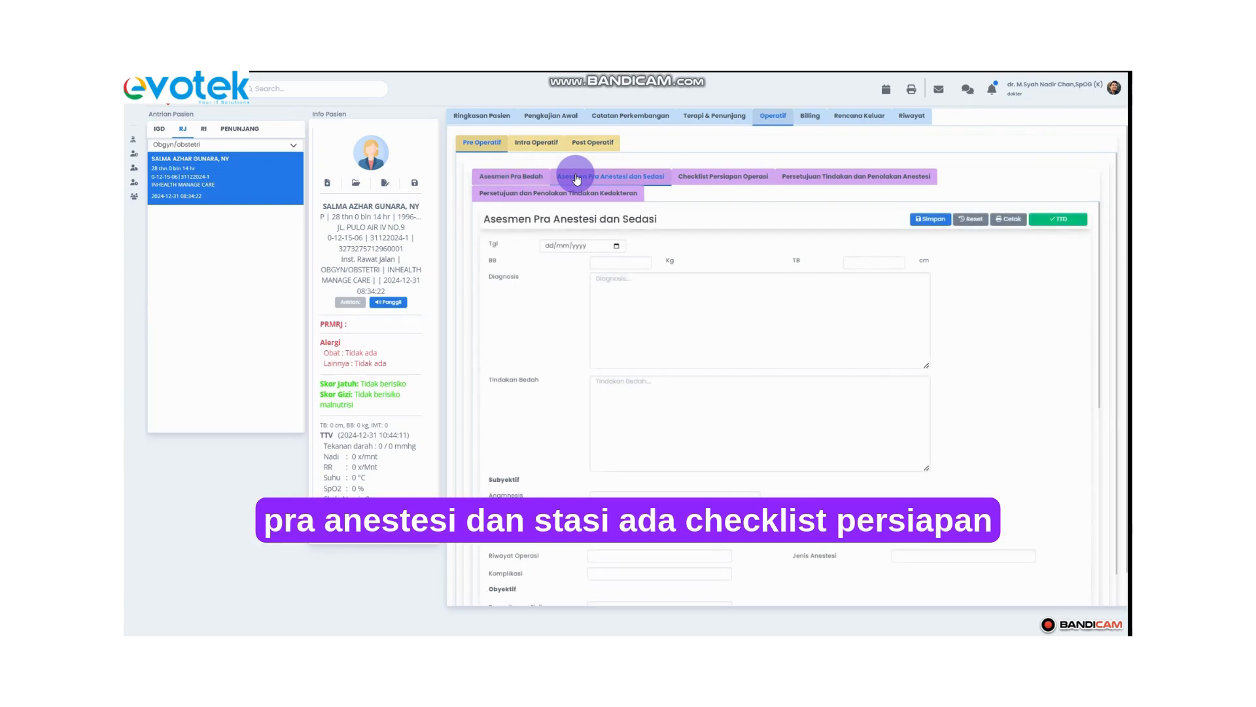
pyautogui.click(713, 183)
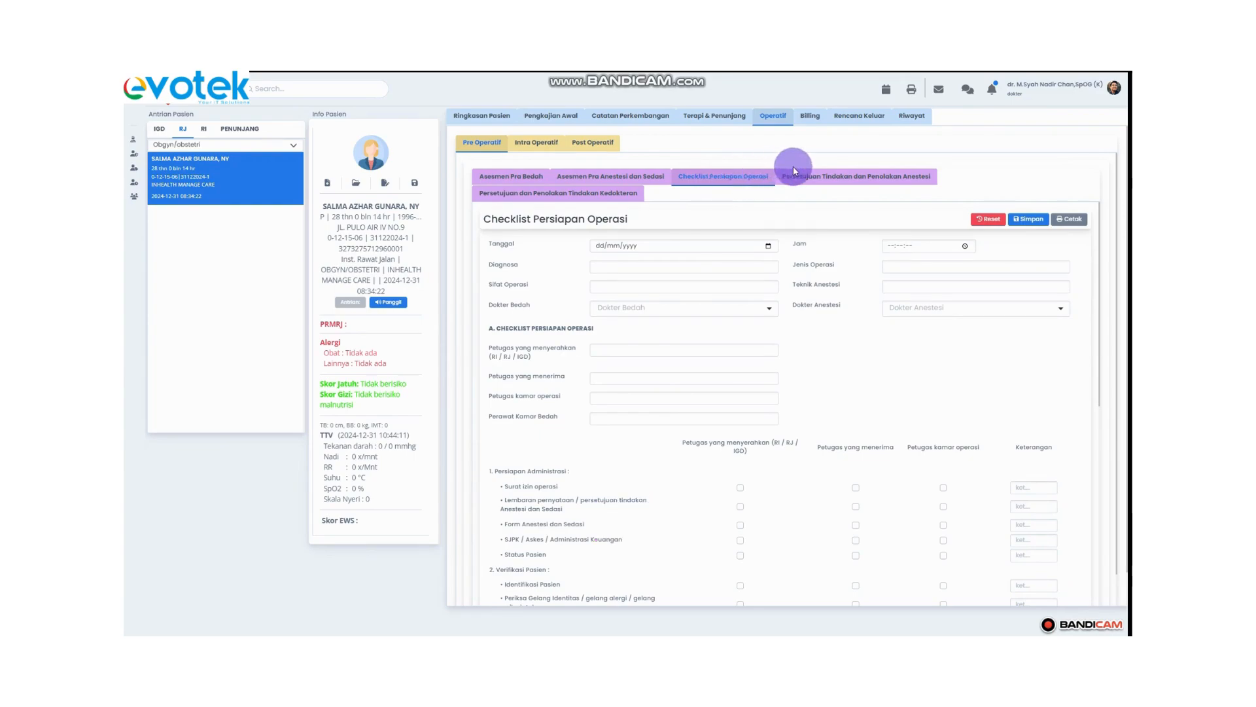
pyautogui.click(802, 184)
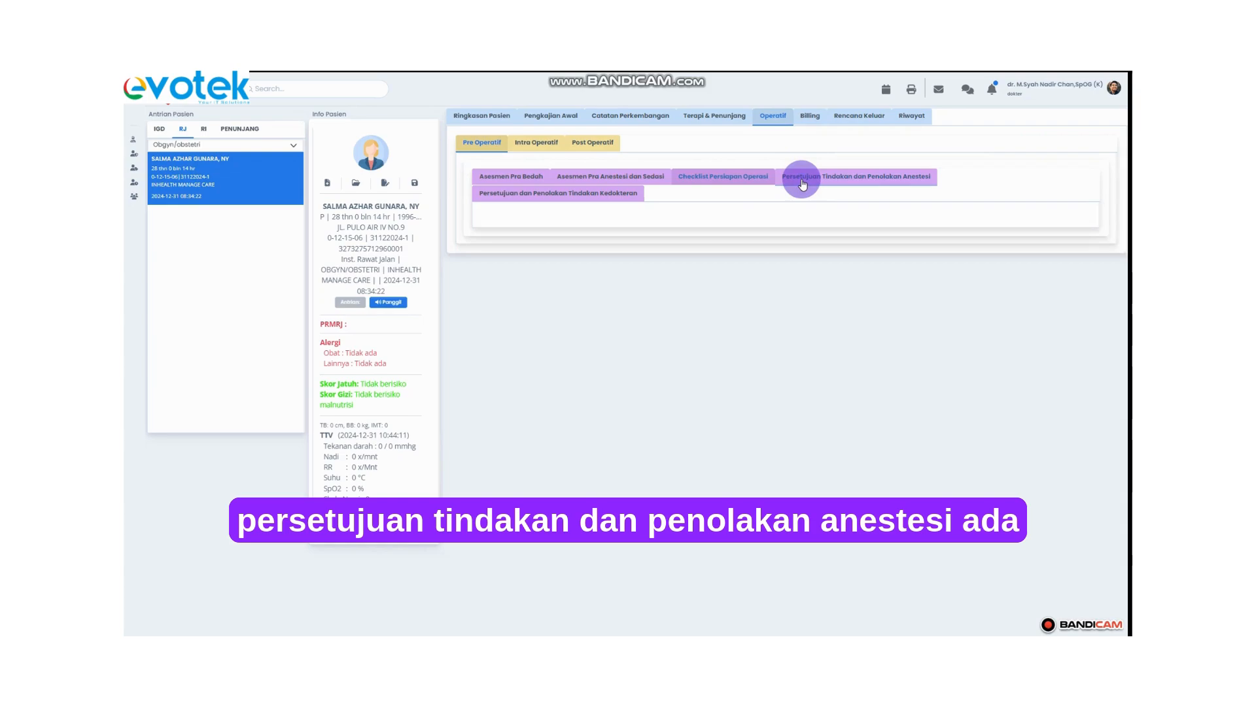
pyautogui.click(609, 199)
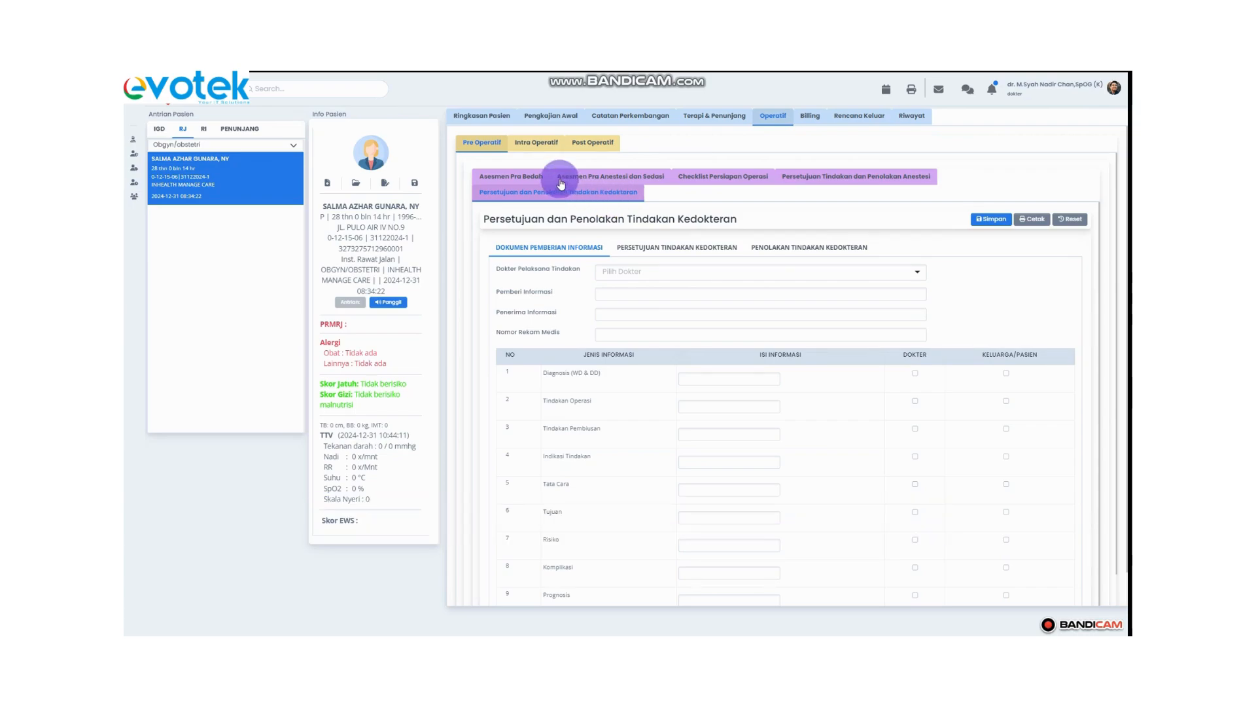
pyautogui.click(528, 175)
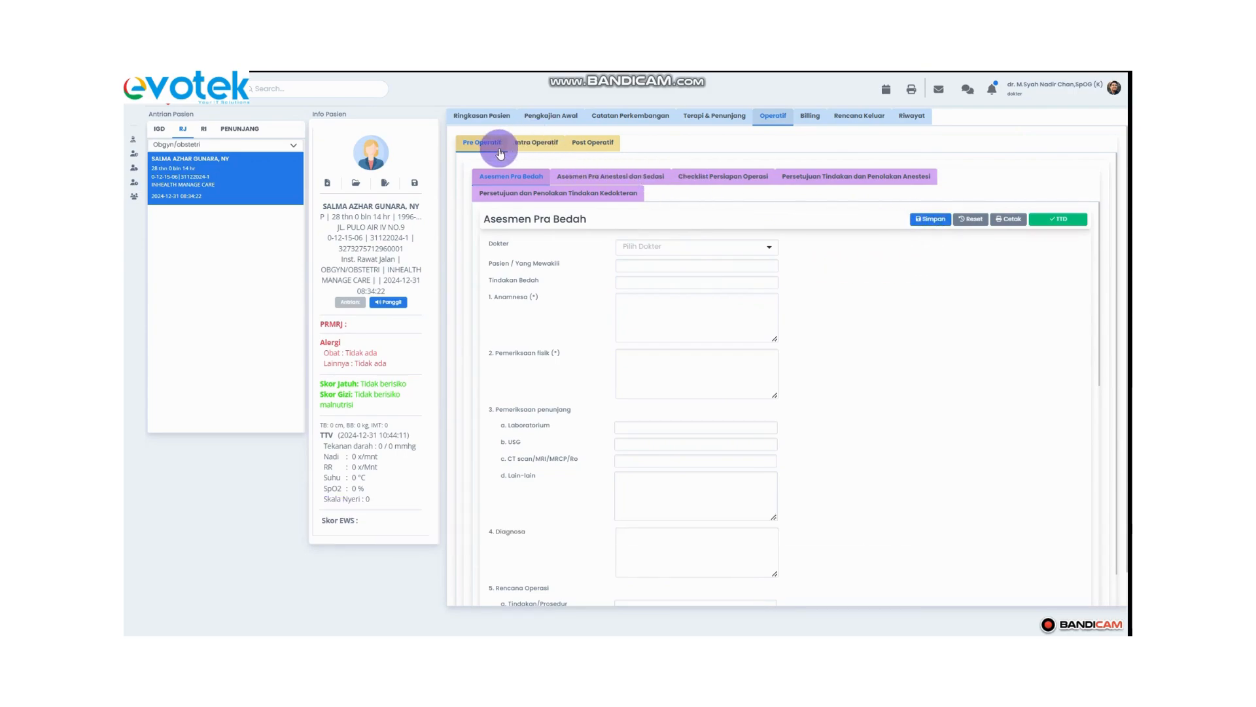
pyautogui.click(536, 143)
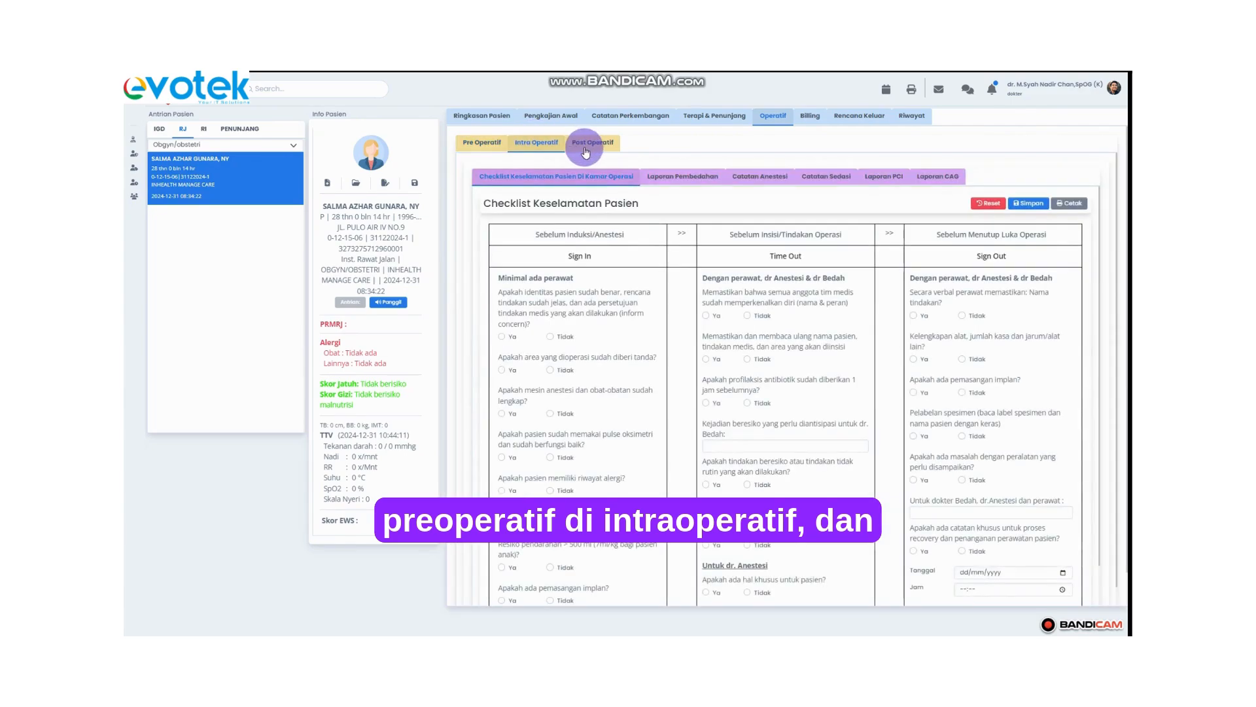
pyautogui.click(588, 149)
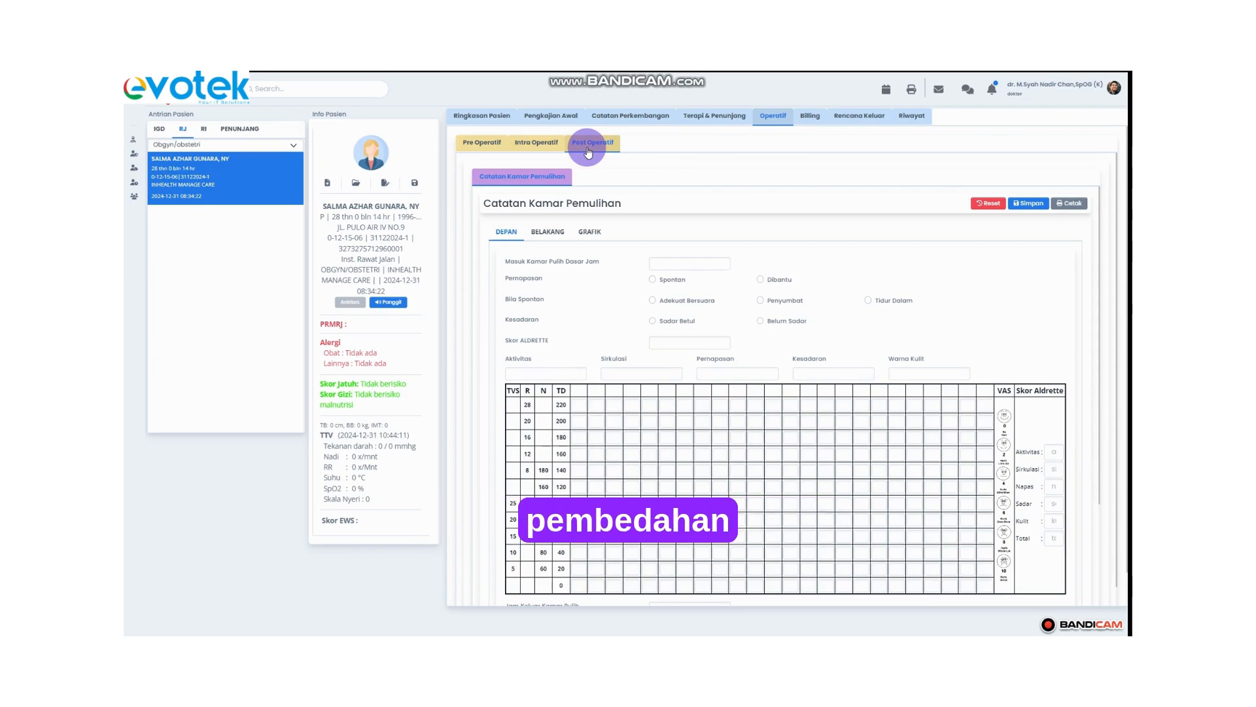
# Step: Add the ADMINISTRASI PASIEN BI procedure with quantity 1 to the patient's billing
pyautogui.click(810, 118)
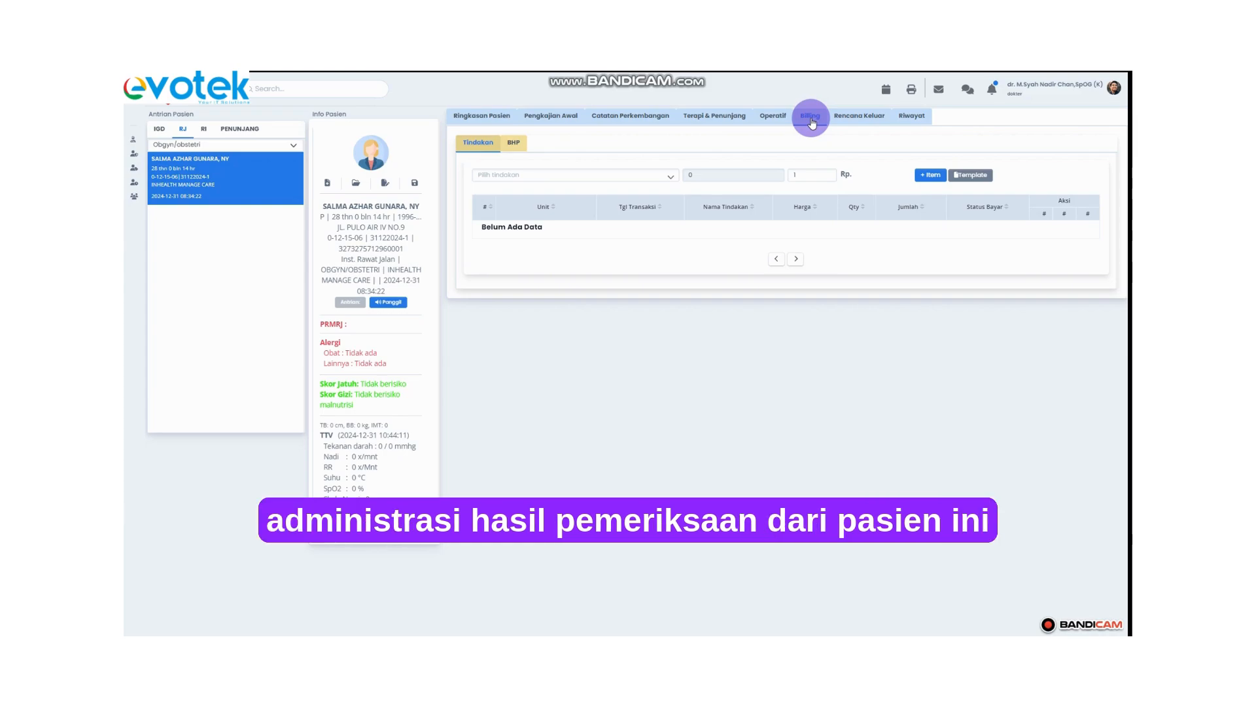
pyautogui.click(670, 175)
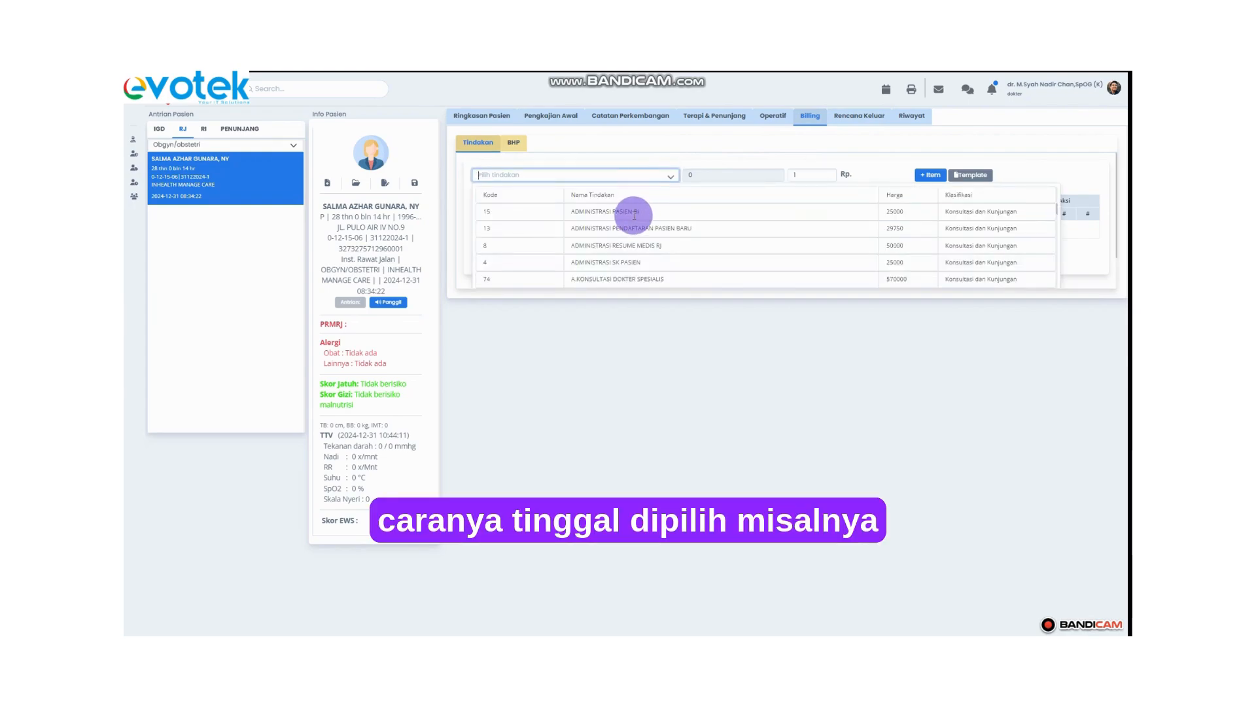
pyautogui.click(634, 213)
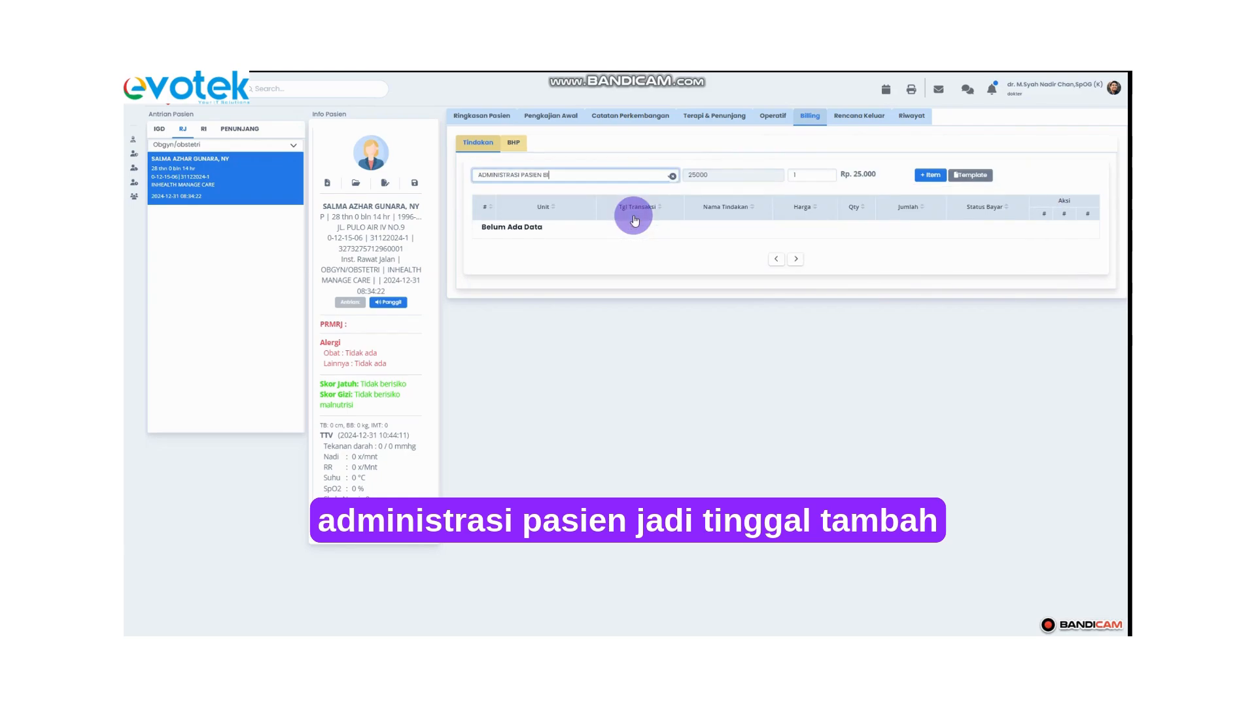
pyautogui.click(931, 176)
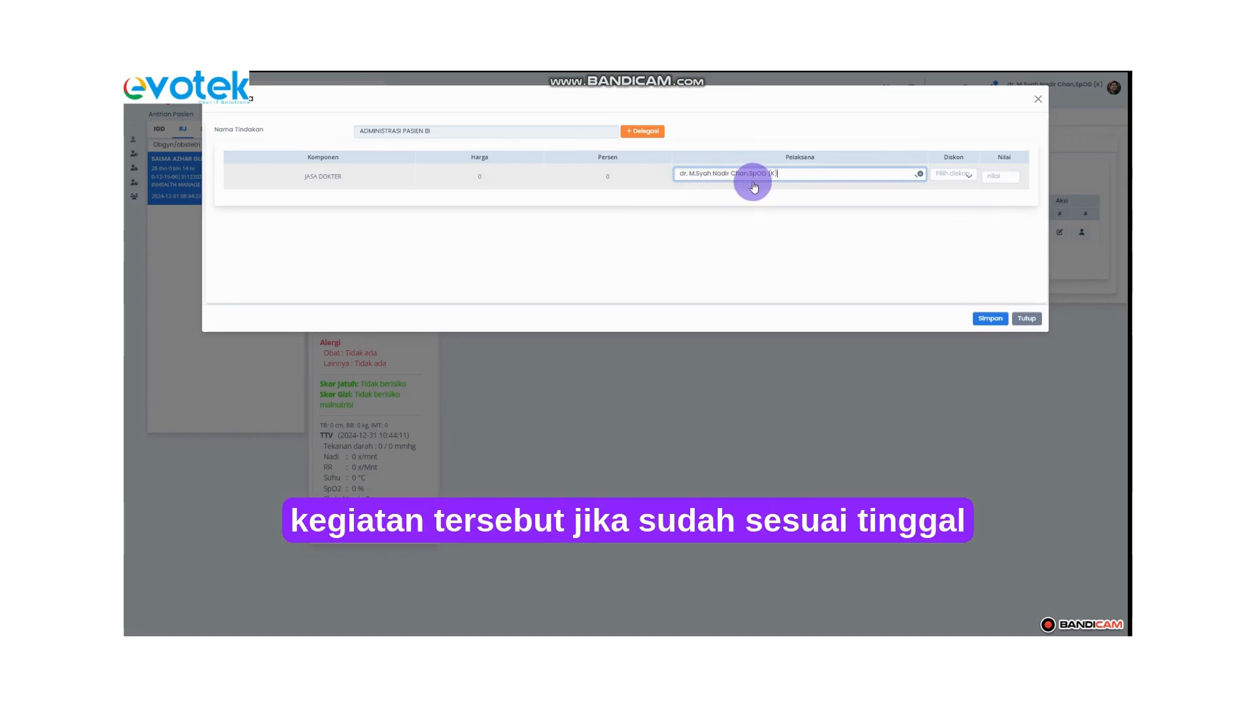
# Step: Replace the practitioner for the JASA DOKTER component with the first person in the practitioner list and save the assignment
pyautogui.click(918, 177)
pyautogui.click(916, 176)
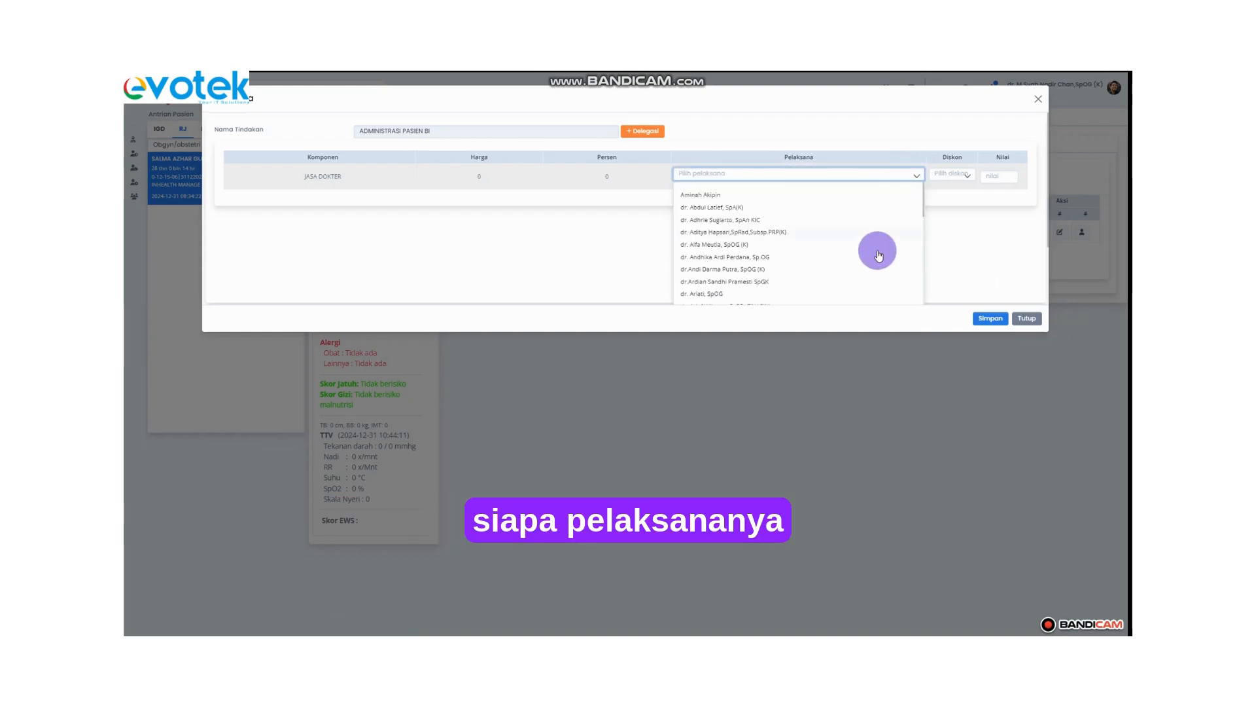
pyautogui.click(870, 195)
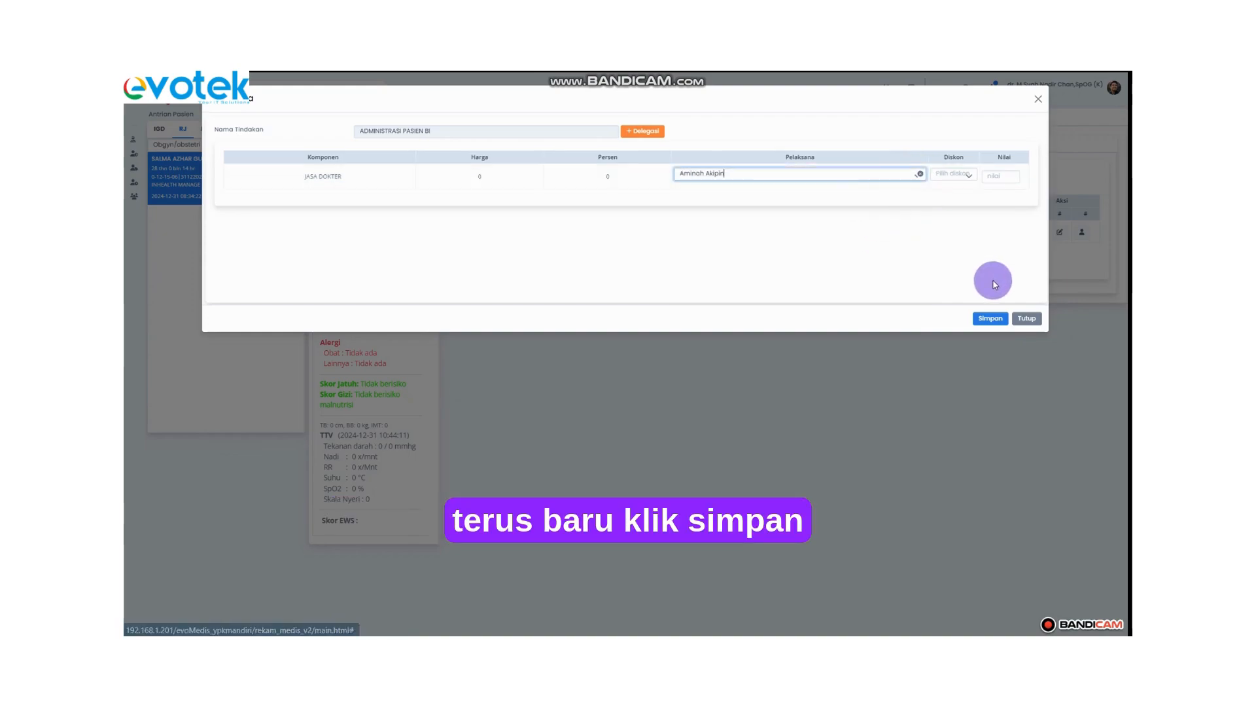
pyautogui.click(989, 319)
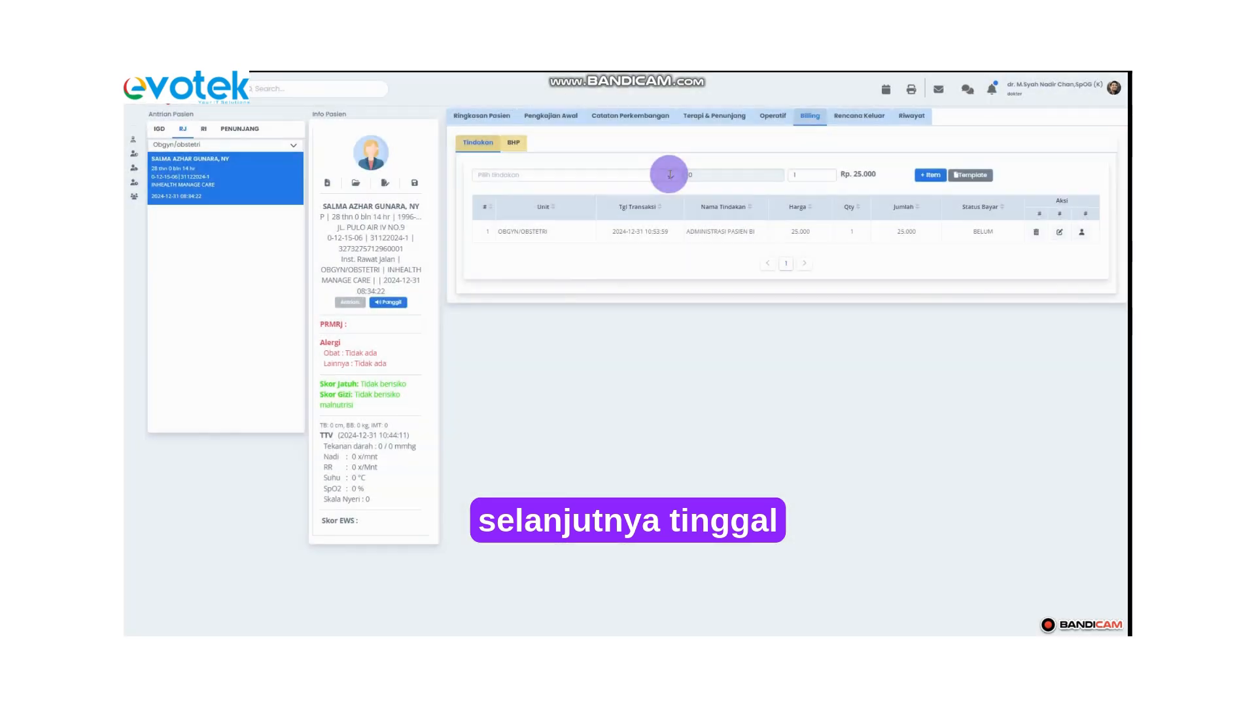
# Step: Search the procedures for "konsu", add A.KONSULTASI DOKTER SPESIALIS to the billing, and close its practitioner dialog without changes
pyautogui.click(670, 175)
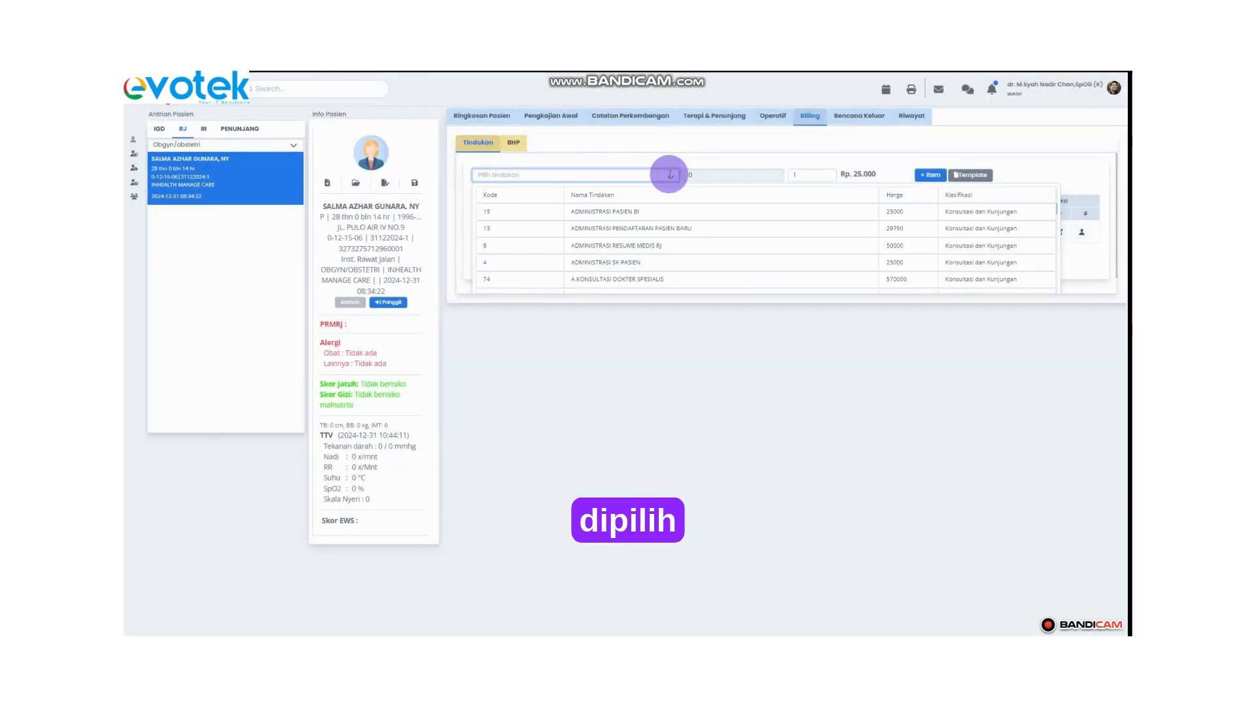
pyautogui.write('konsu')
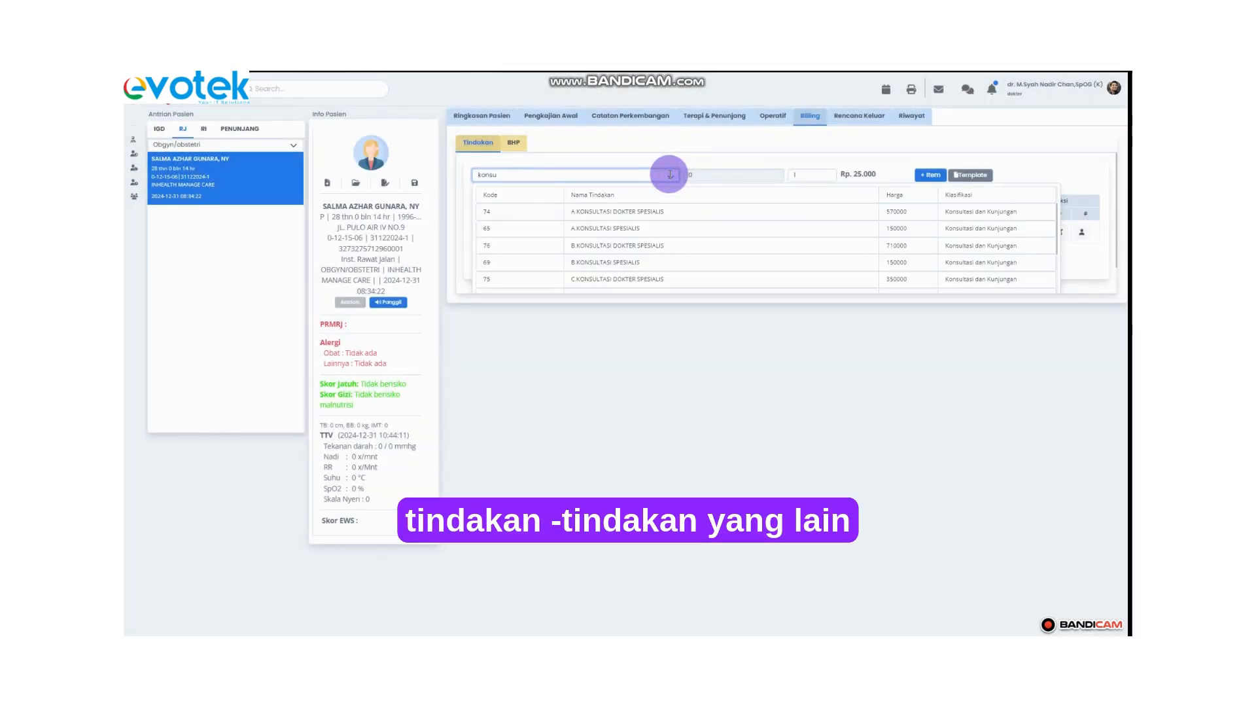
pyautogui.click(644, 216)
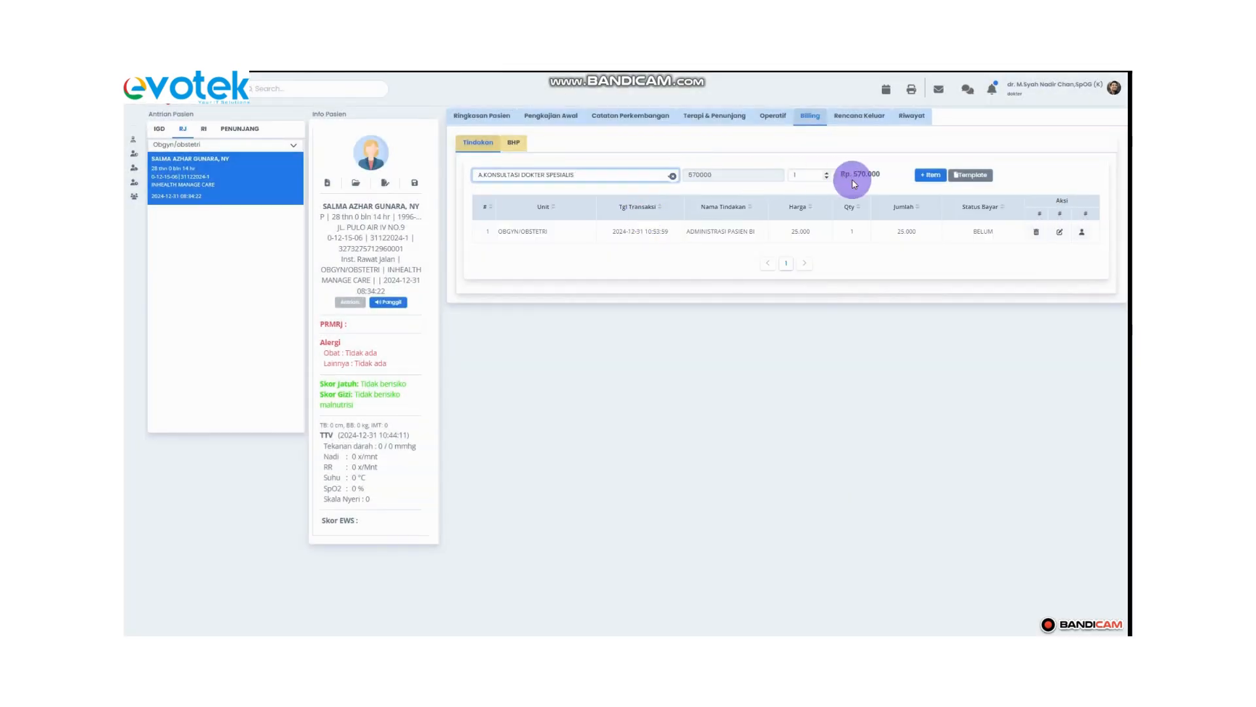
pyautogui.click(930, 175)
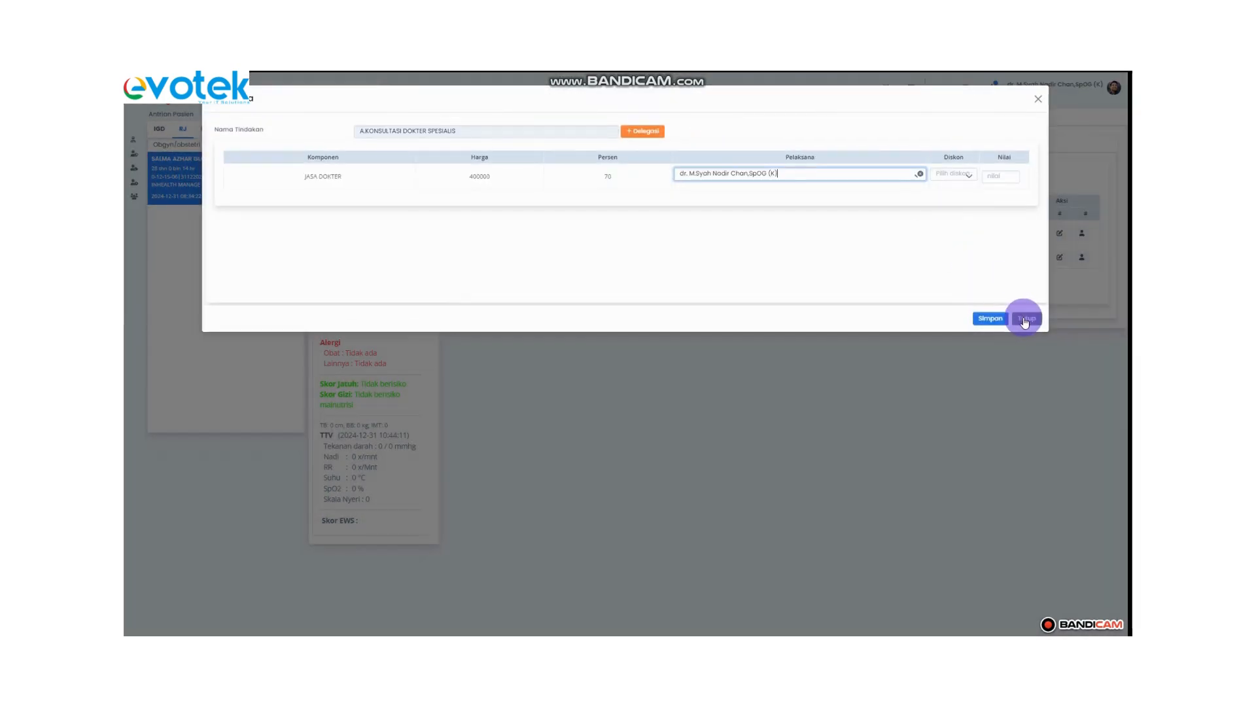
pyautogui.click(1025, 320)
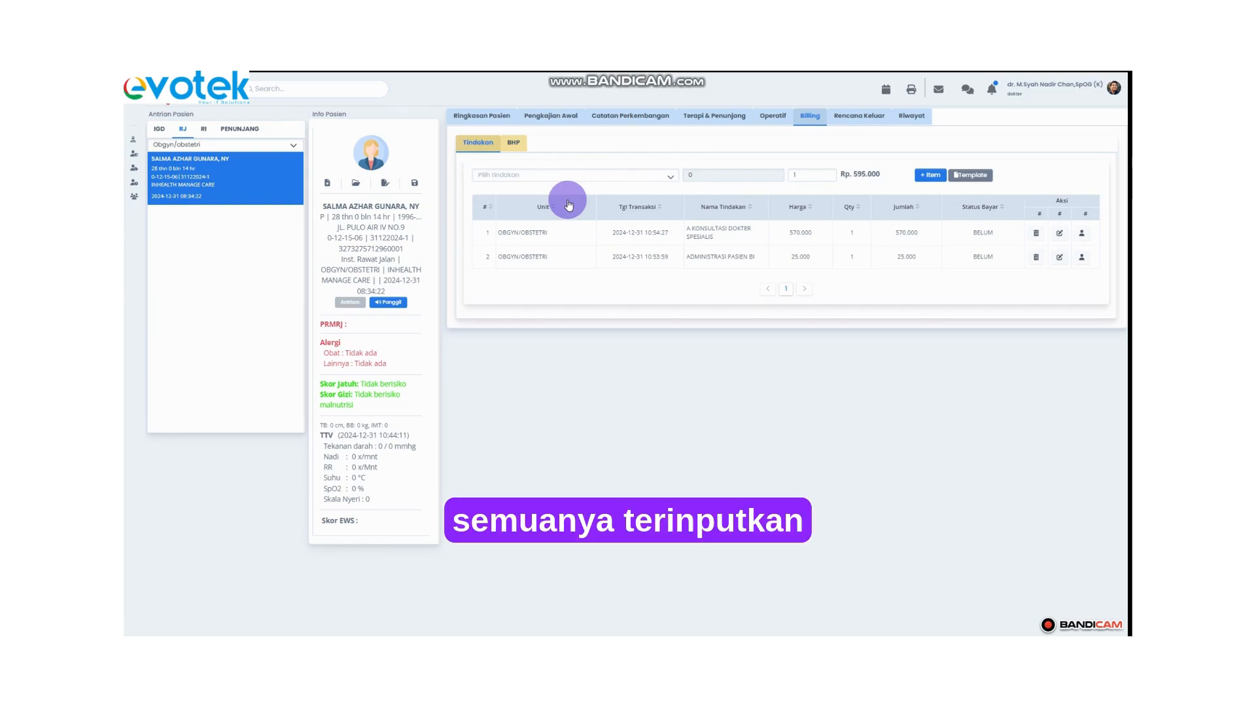
# Step: Add one PLESTERIN PLESTER (200 PCS/BOX) from FARMASI to the patient's BHP billing
pyautogui.click(512, 144)
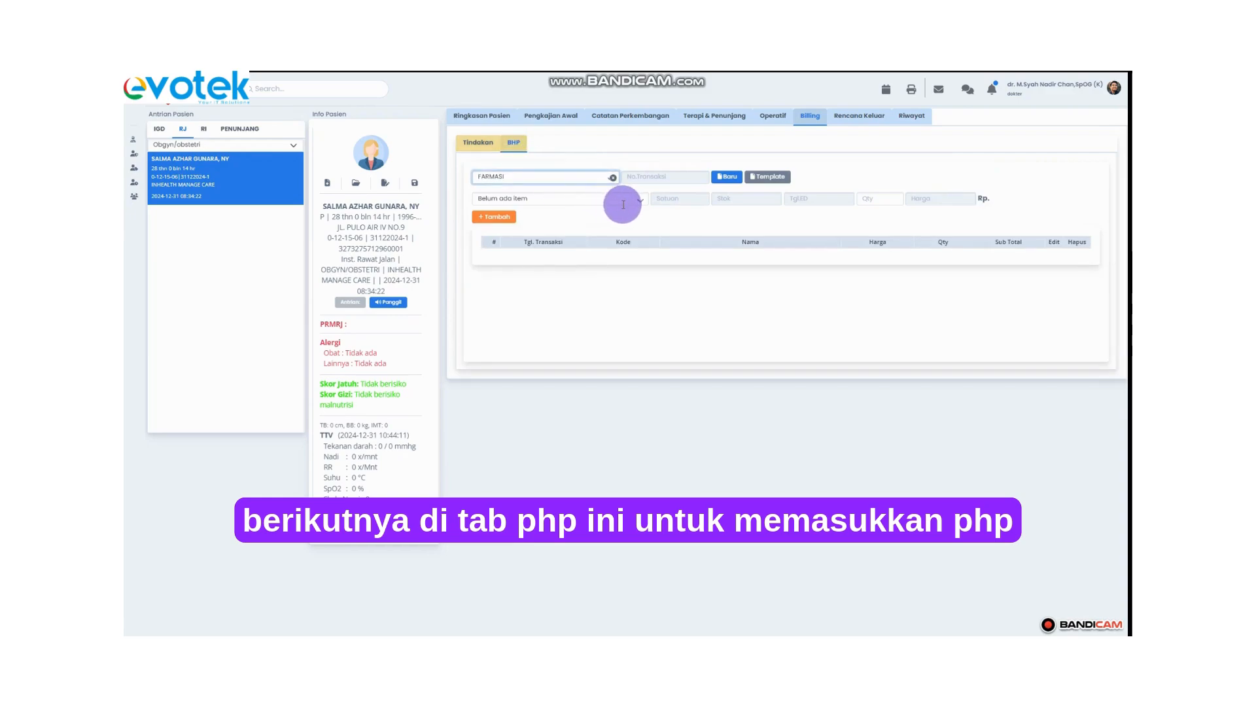
pyautogui.click(643, 201)
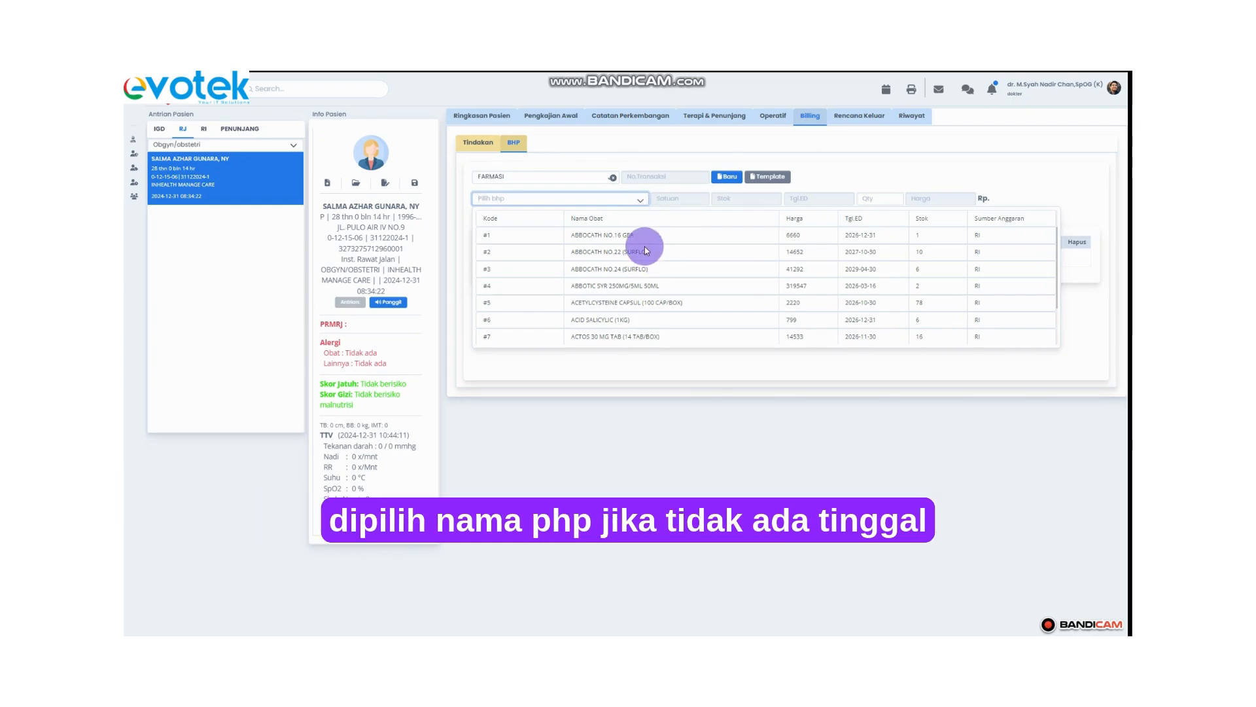
pyautogui.write('pla')
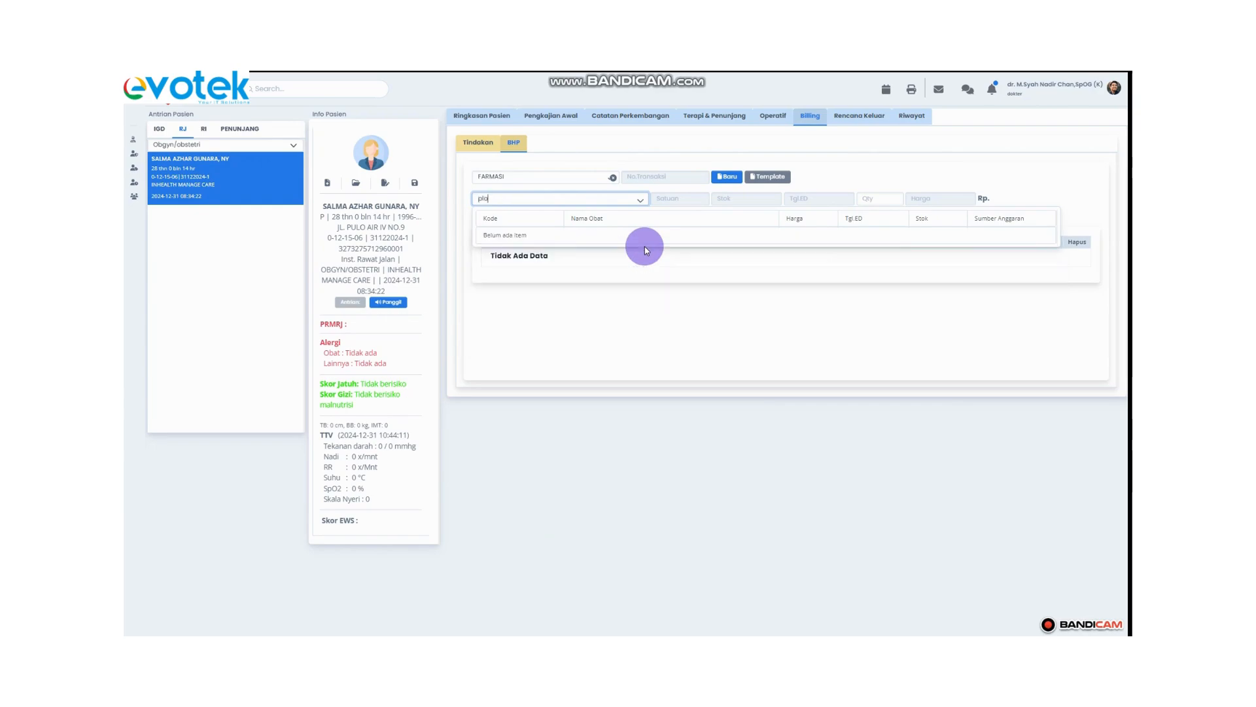
pyautogui.press('BackSpace')
pyautogui.write('este')
pyautogui.click(617, 237)
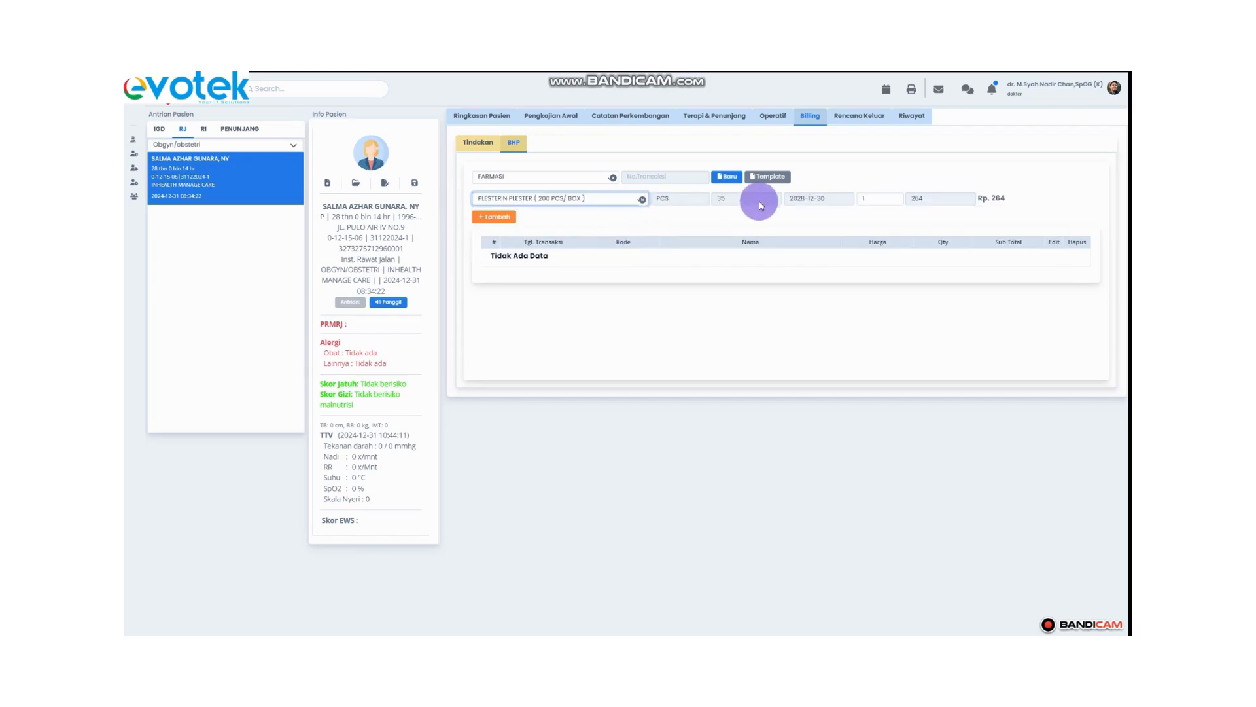
pyautogui.click(501, 218)
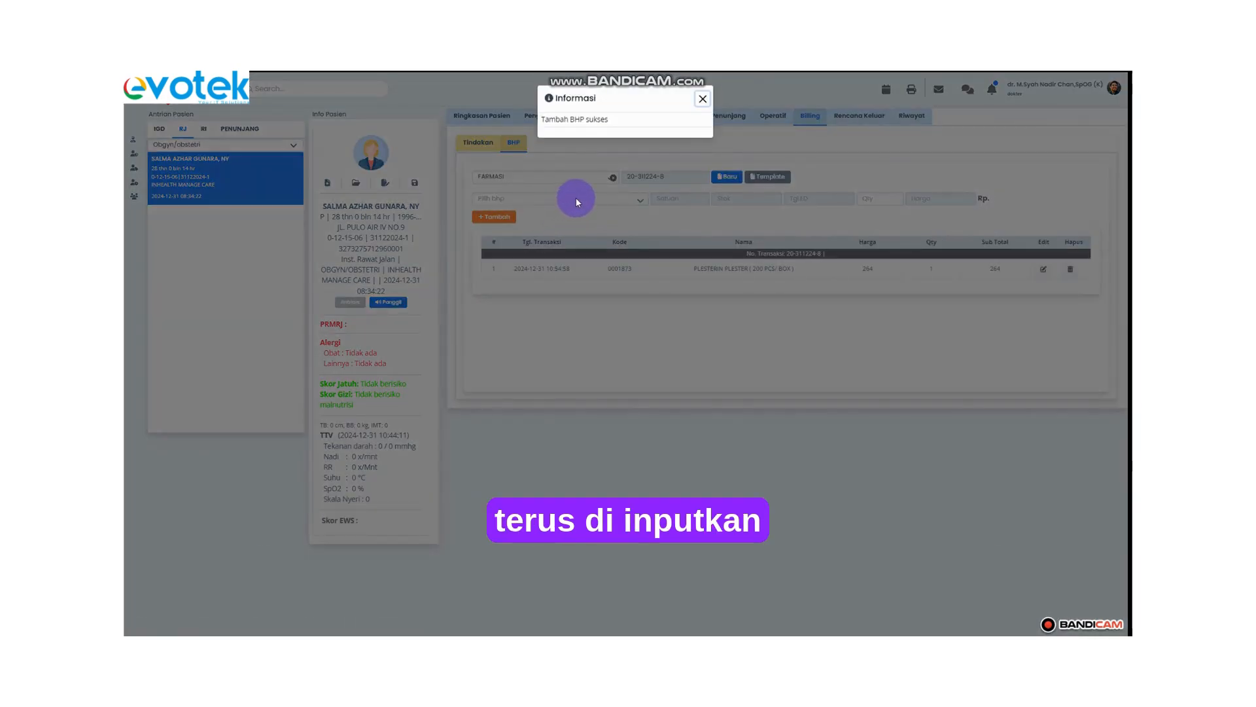
pyautogui.click(576, 198)
pyautogui.click(576, 198)
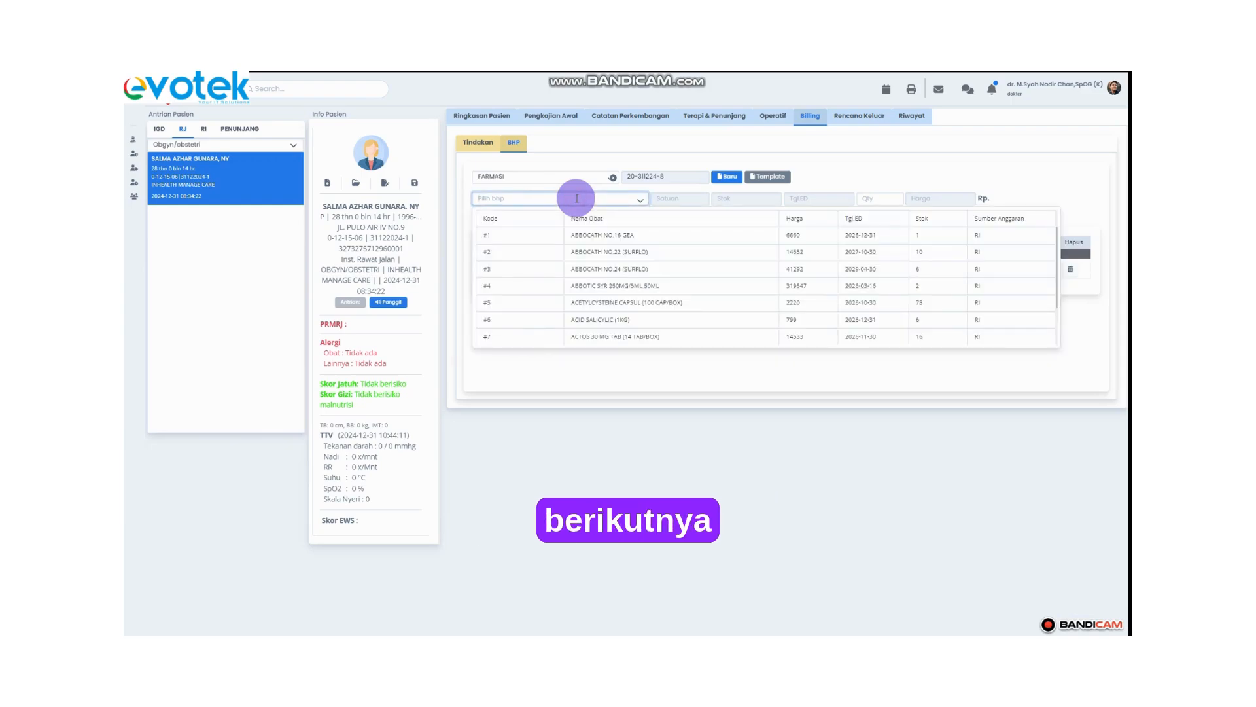
pyautogui.click(725, 147)
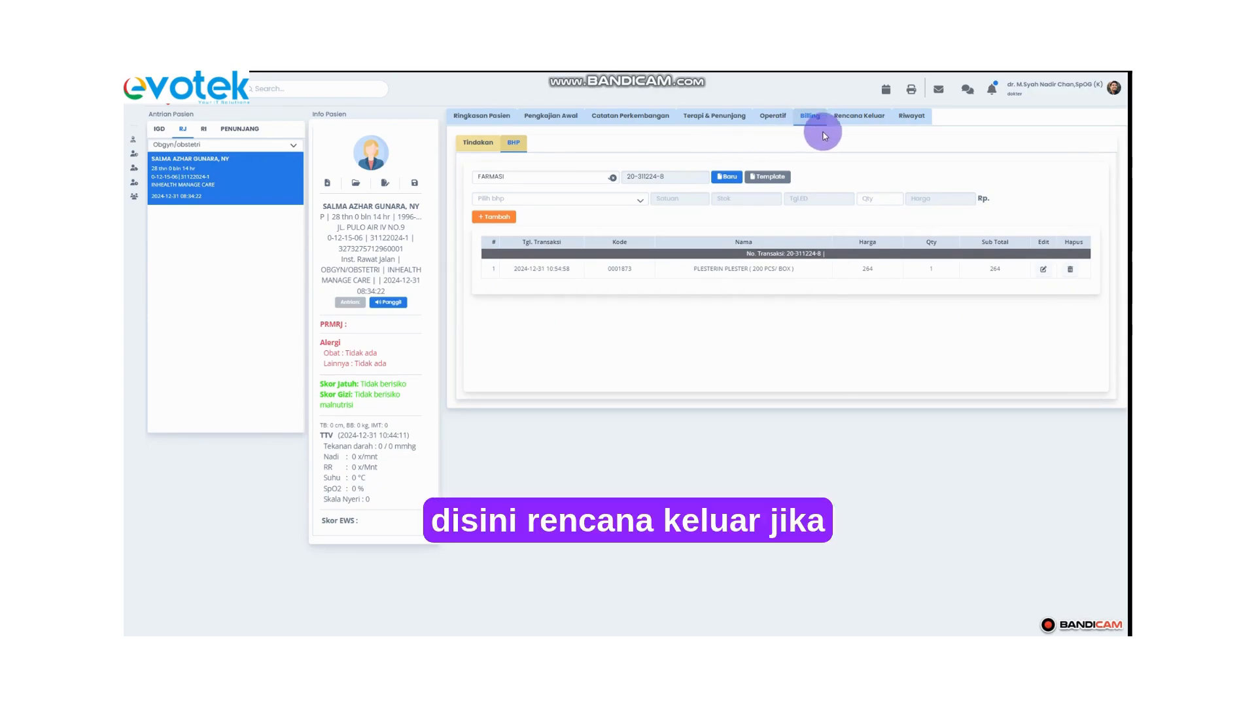
# Step: Set the patient's discharge condition to Kontrol in the discharge plan's Cara Keluar form
pyautogui.click(874, 124)
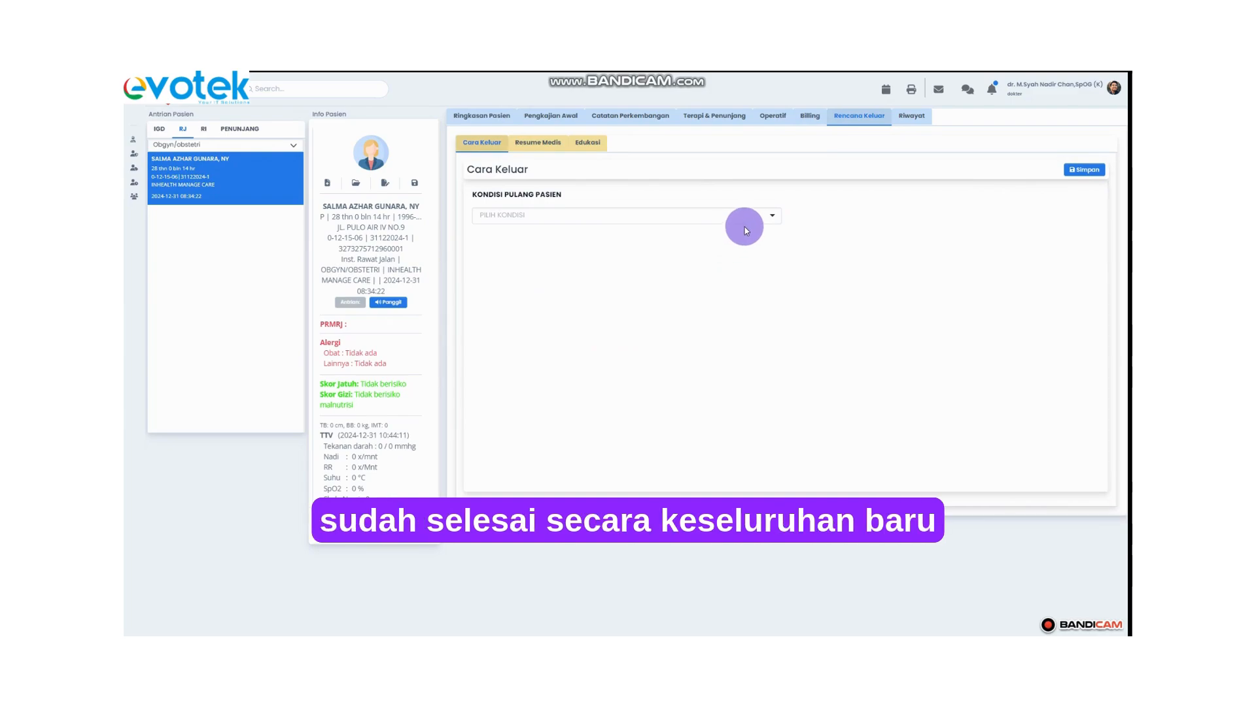
pyautogui.click(751, 220)
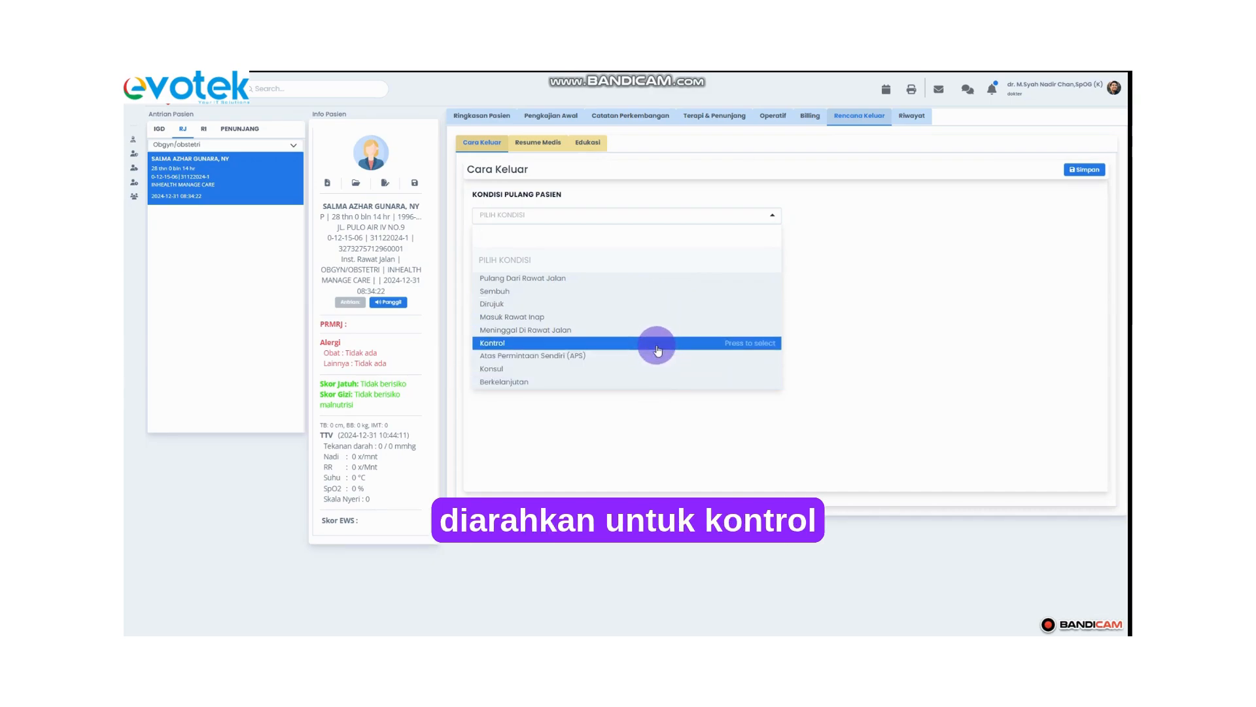
pyautogui.click(658, 351)
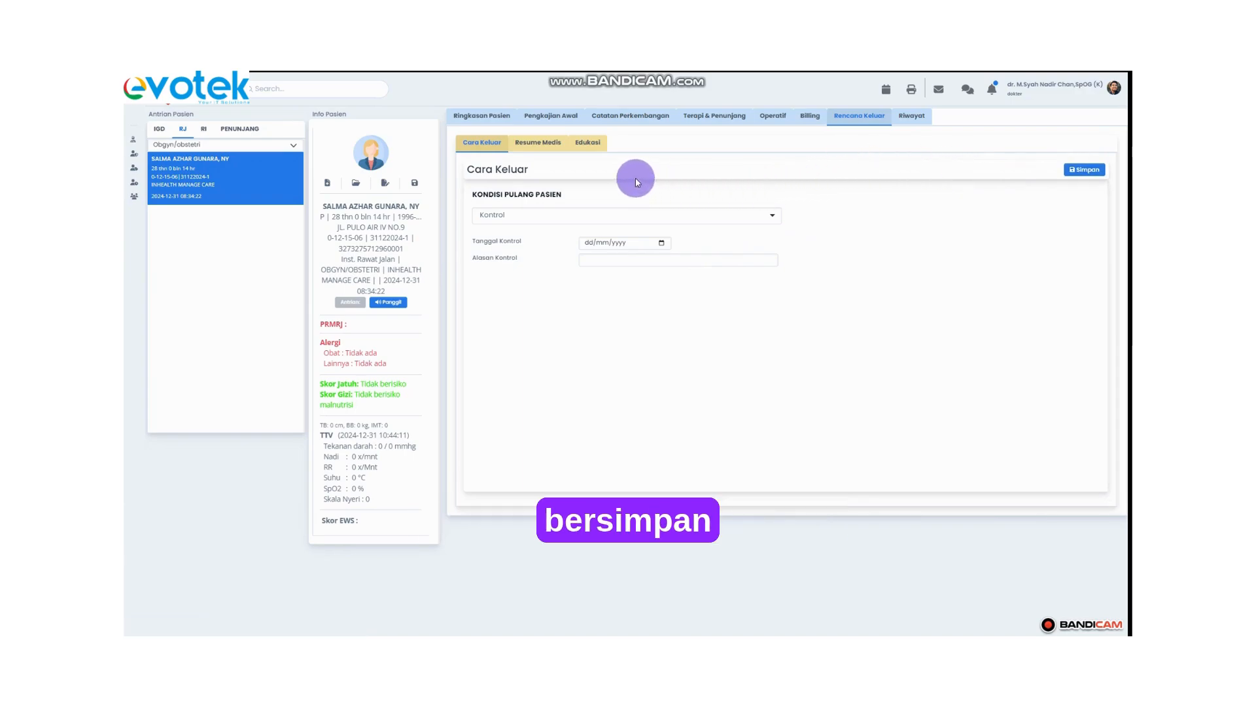
# Step: Examine the Resume Medis form's sections, from illness summary and diagnoses to discharge condition, operative procedures, medication and ICD-IX procedures
pyautogui.click(564, 156)
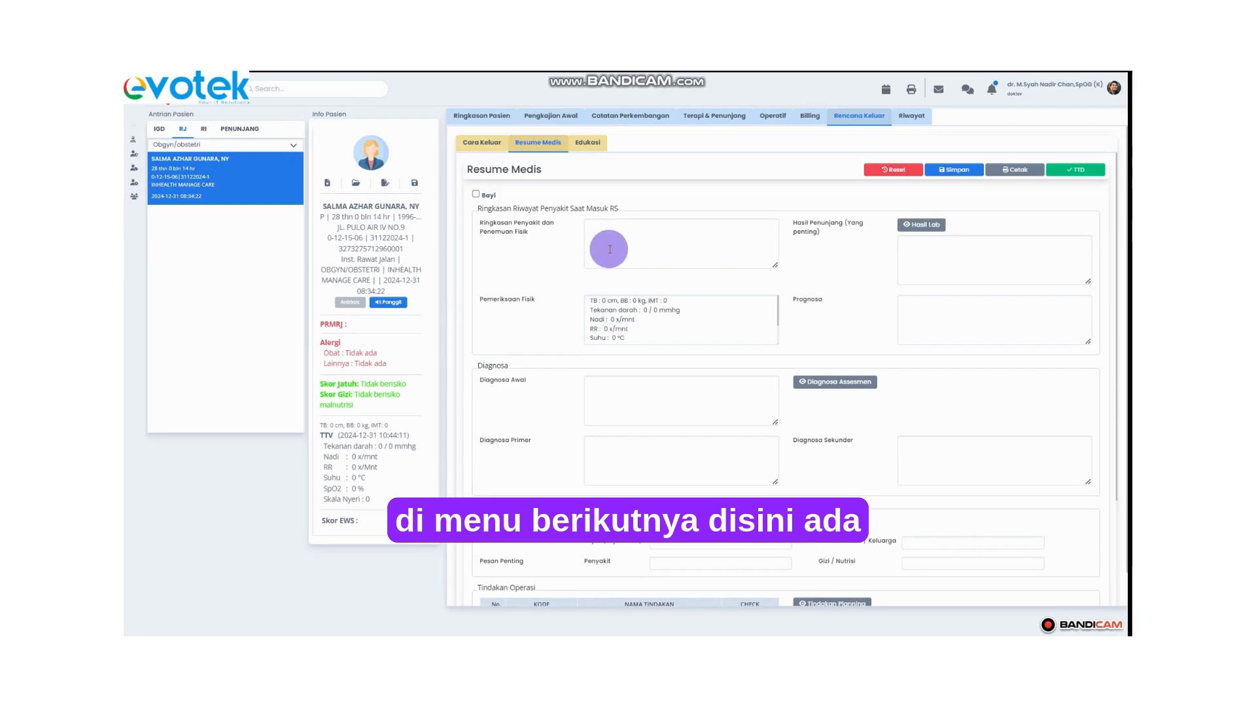
pyautogui.scroll(-1, 591, 249)
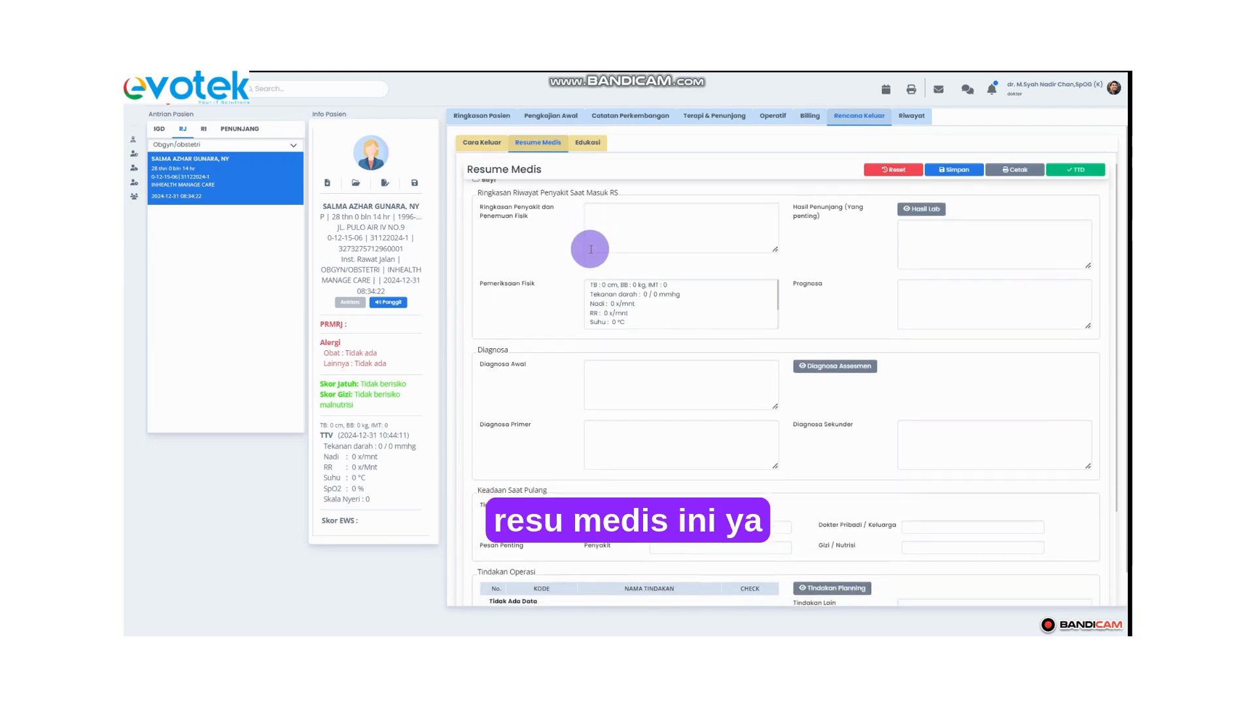
pyautogui.scroll(1, 591, 249)
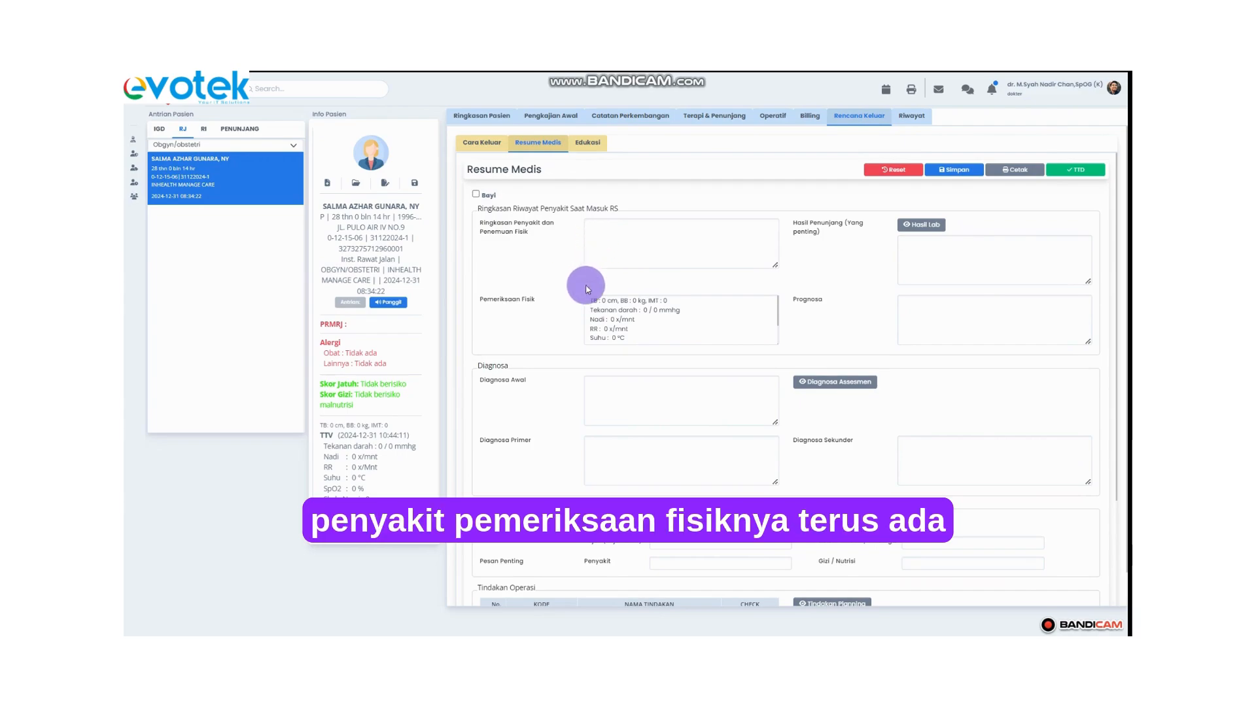
pyautogui.scroll(-1, 614, 310)
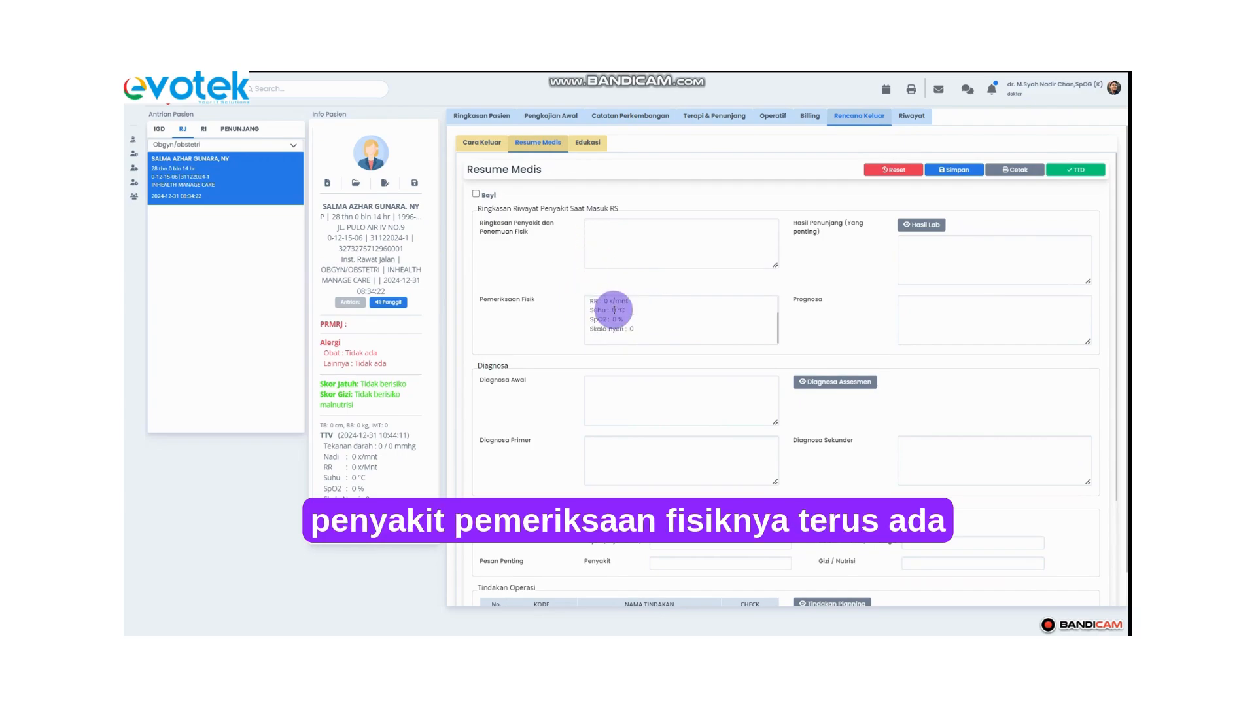
pyautogui.scroll(-2, 606, 396)
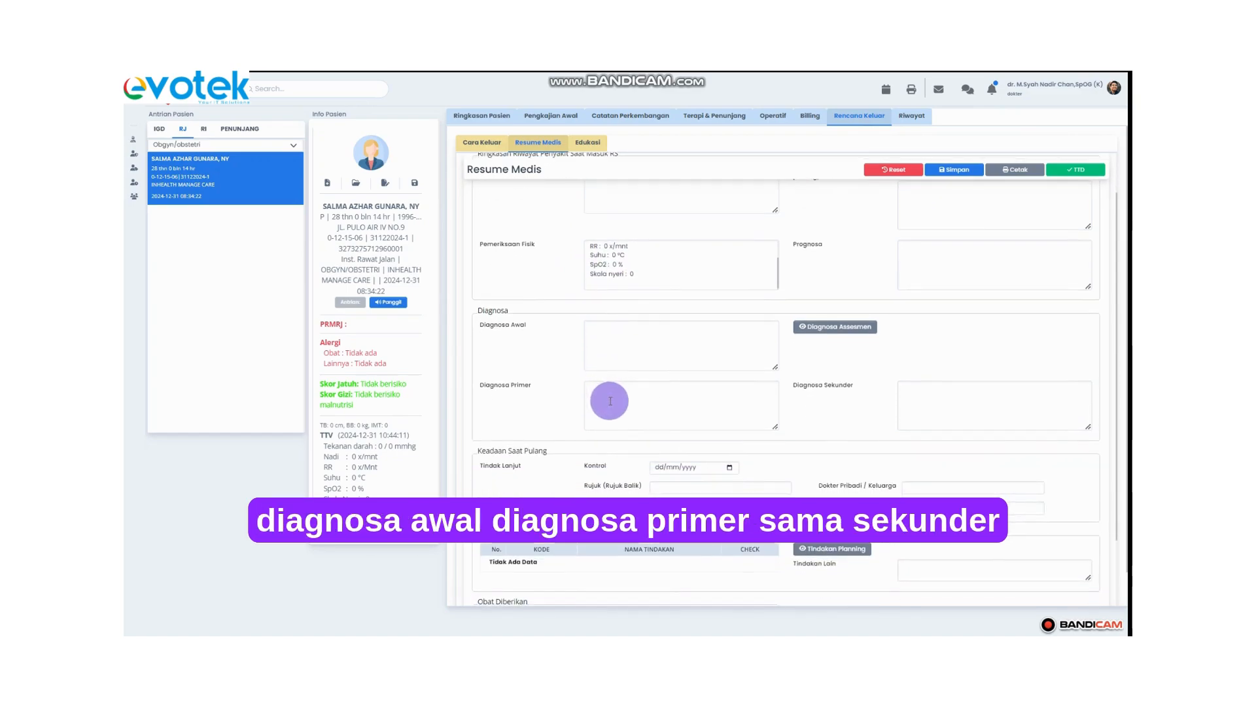
pyautogui.scroll(-3, 605, 399)
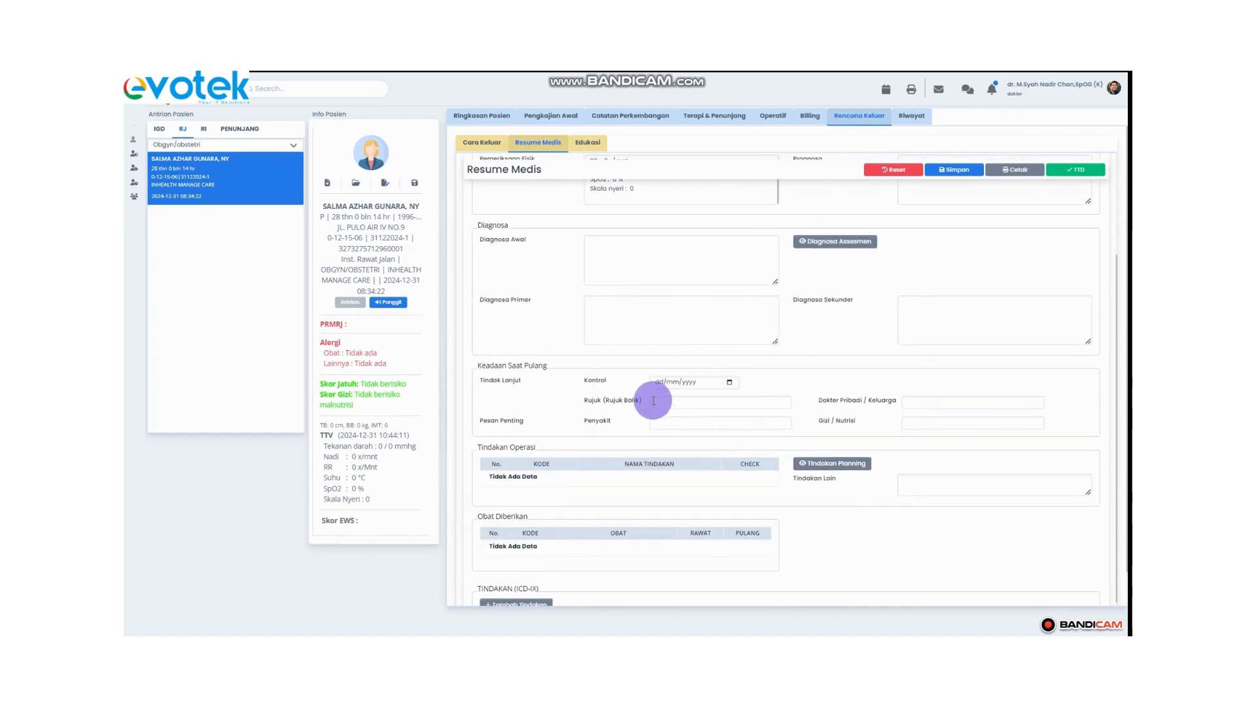
pyautogui.scroll(-1, 706, 449)
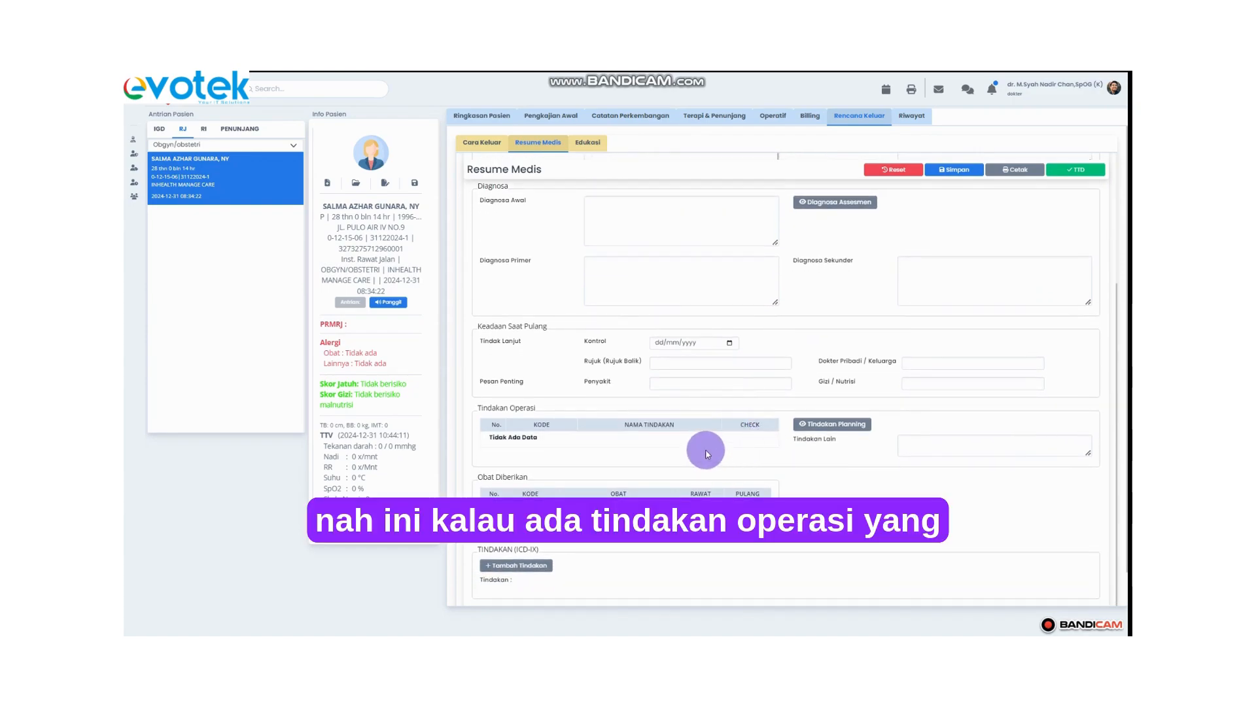
pyautogui.scroll(-1, 705, 458)
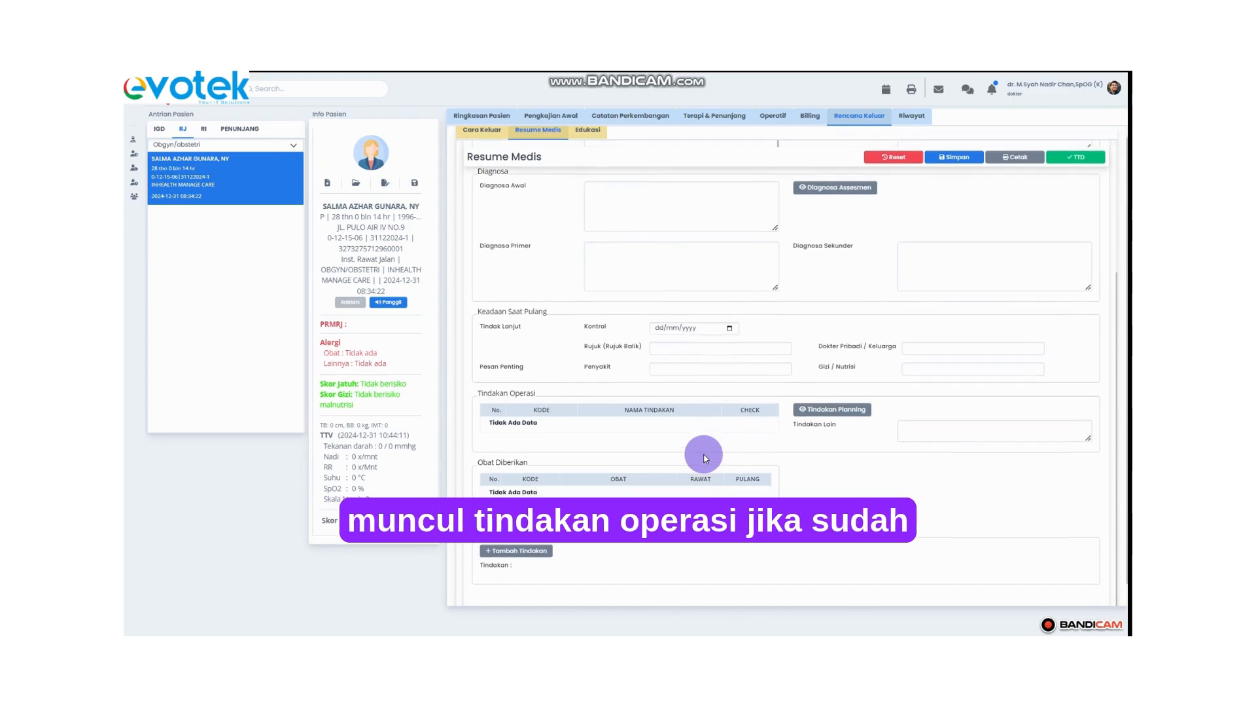
pyautogui.scroll(1, 705, 458)
pyautogui.scroll(3, 705, 458)
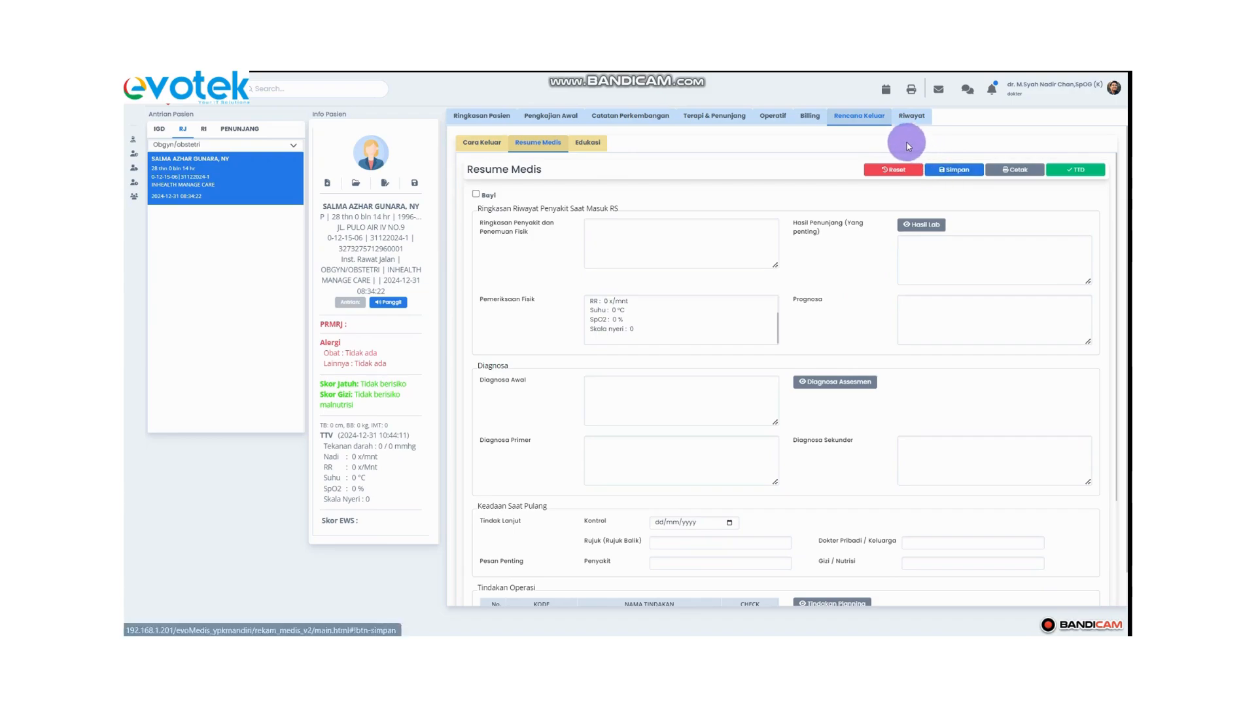
# Step: Review the surgical consultation's initial nursing assessment and the medication, laboratory, radiology and PA histories, and return to the patient summary
pyautogui.click(911, 117)
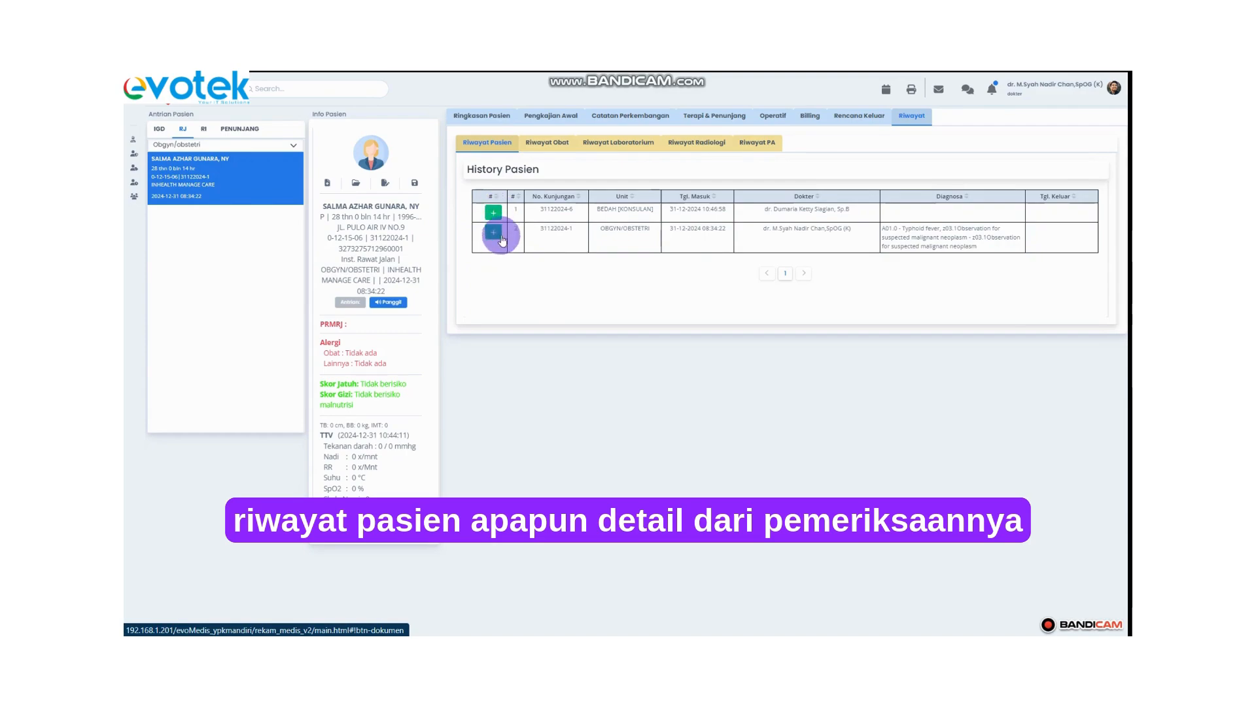
pyautogui.click(494, 214)
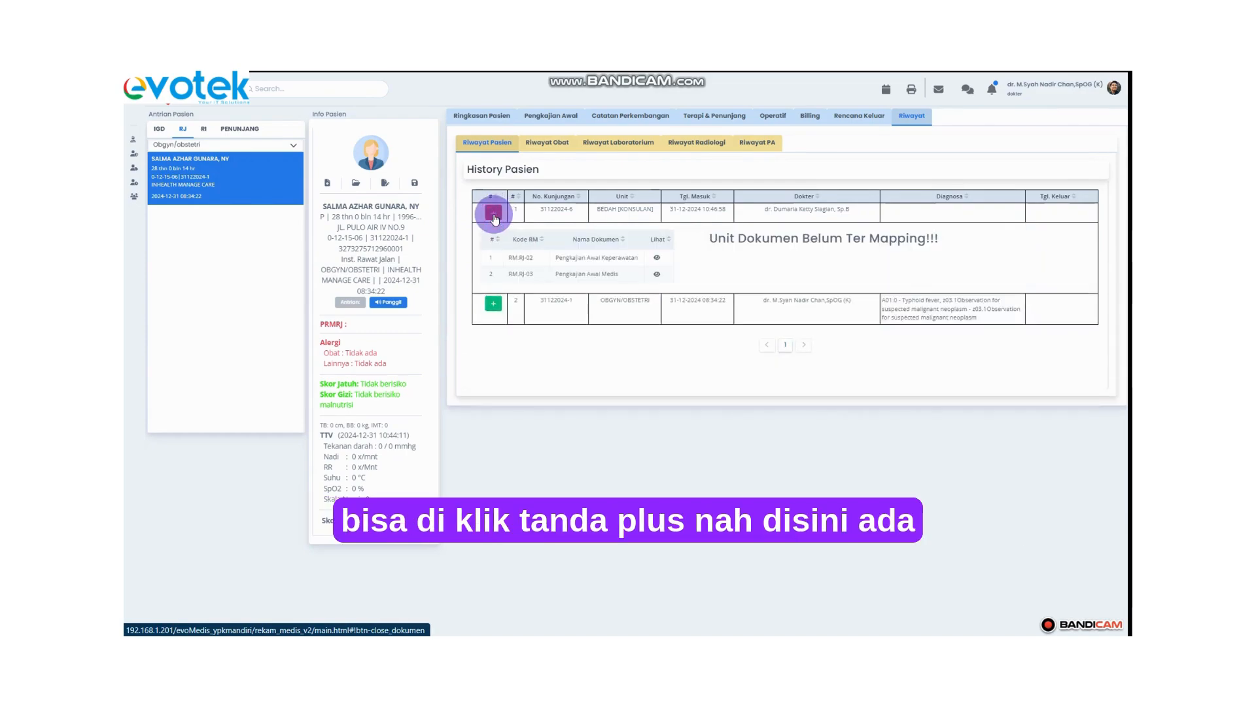
pyautogui.click(657, 259)
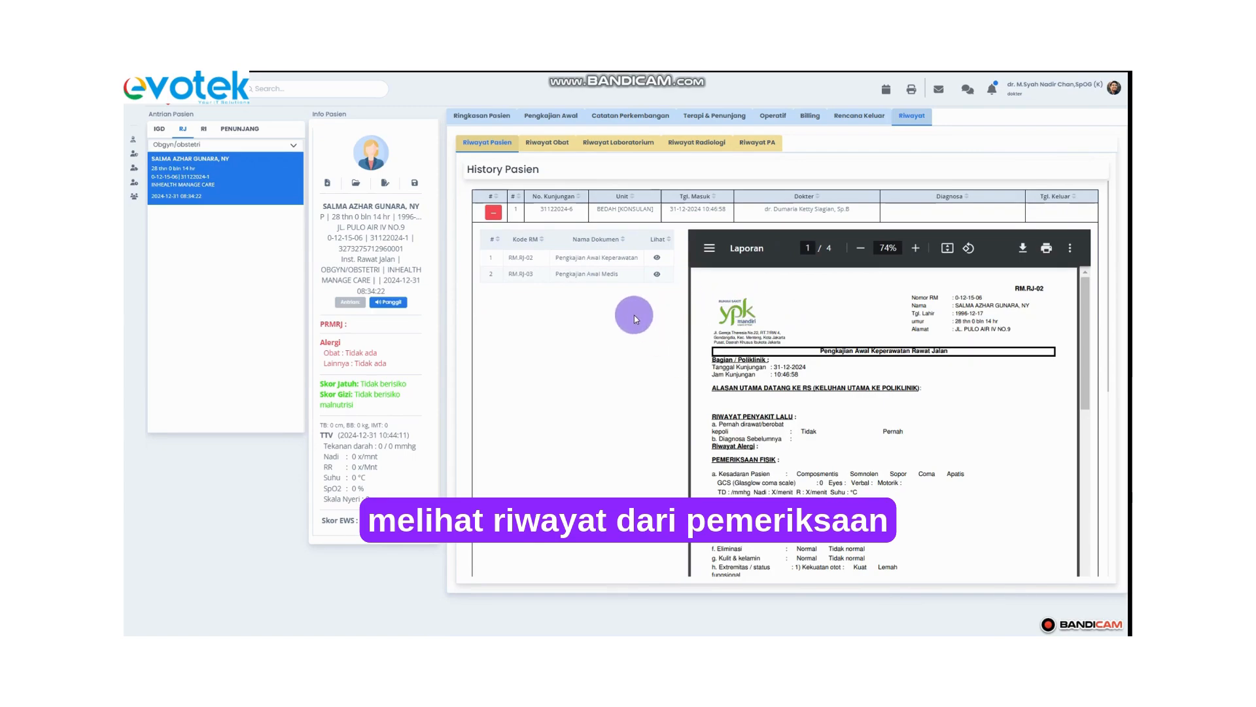
pyautogui.click(546, 149)
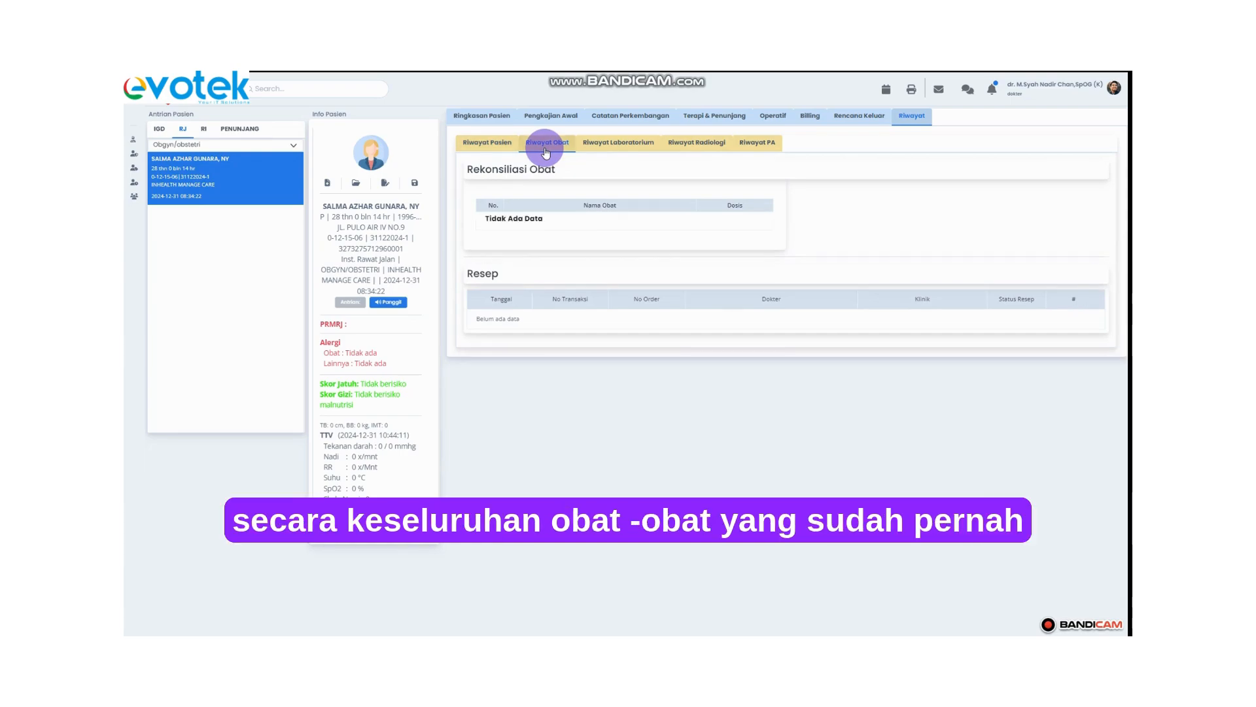
pyautogui.click(615, 145)
pyautogui.click(718, 148)
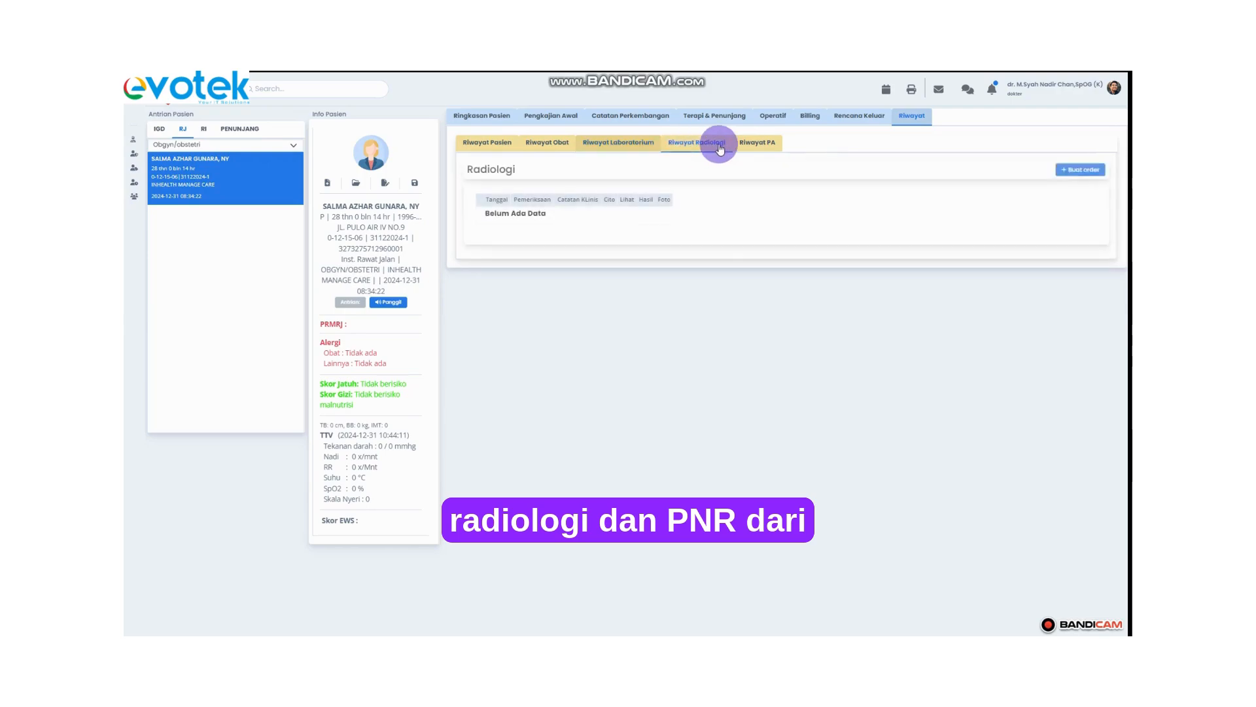
pyautogui.click(749, 146)
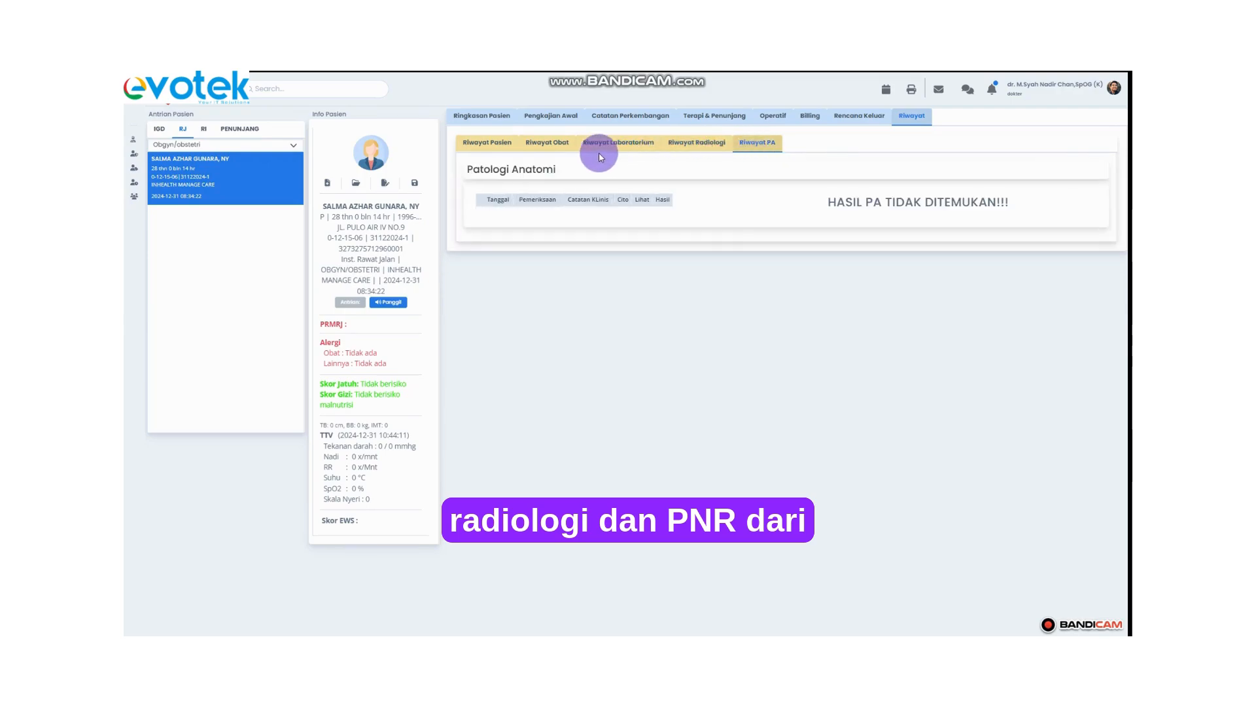
pyautogui.click(496, 121)
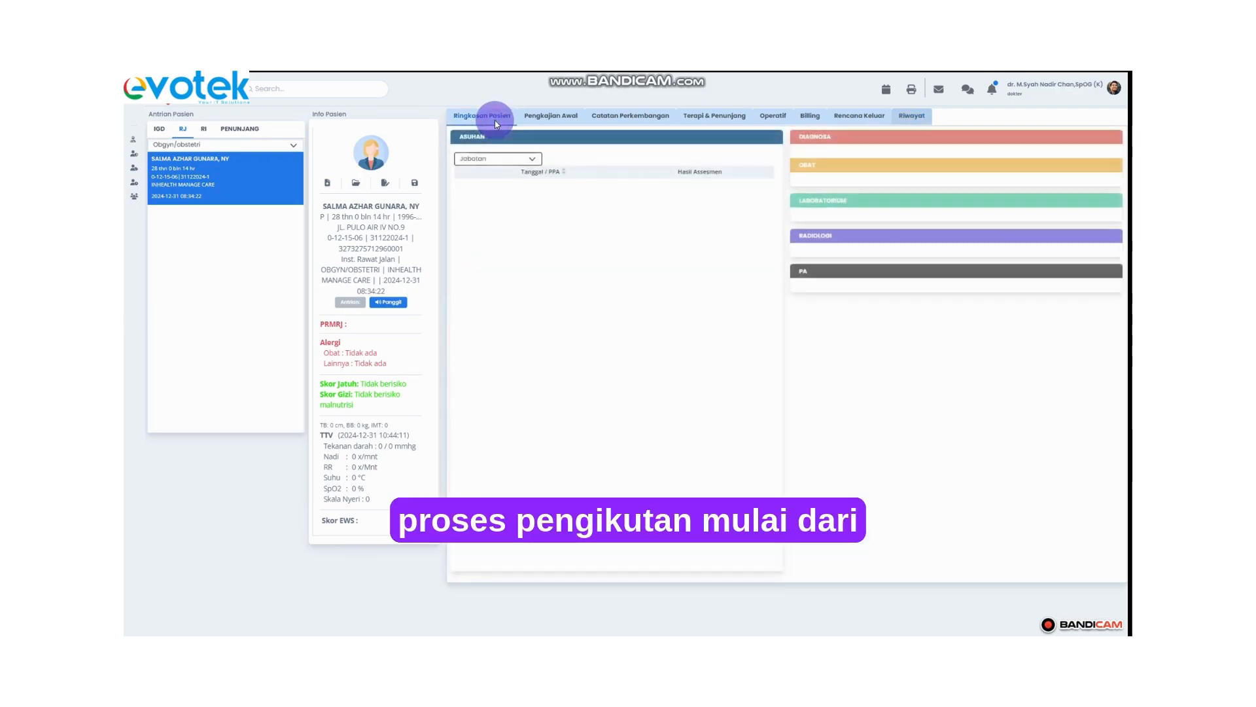